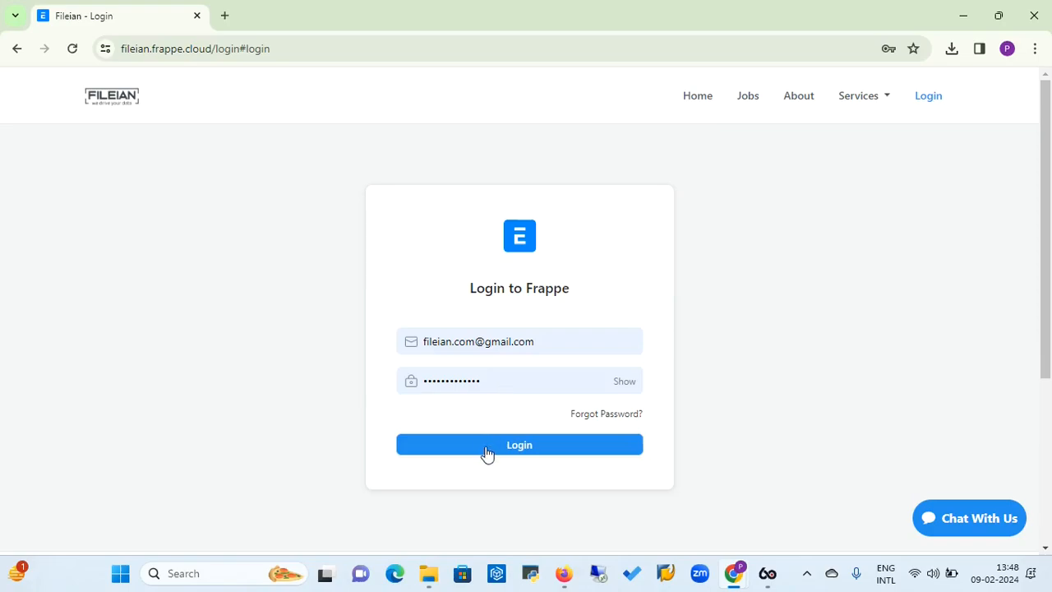
Log in with the prefilled account credentials and open the Projects workspace
left_click(532, 449)
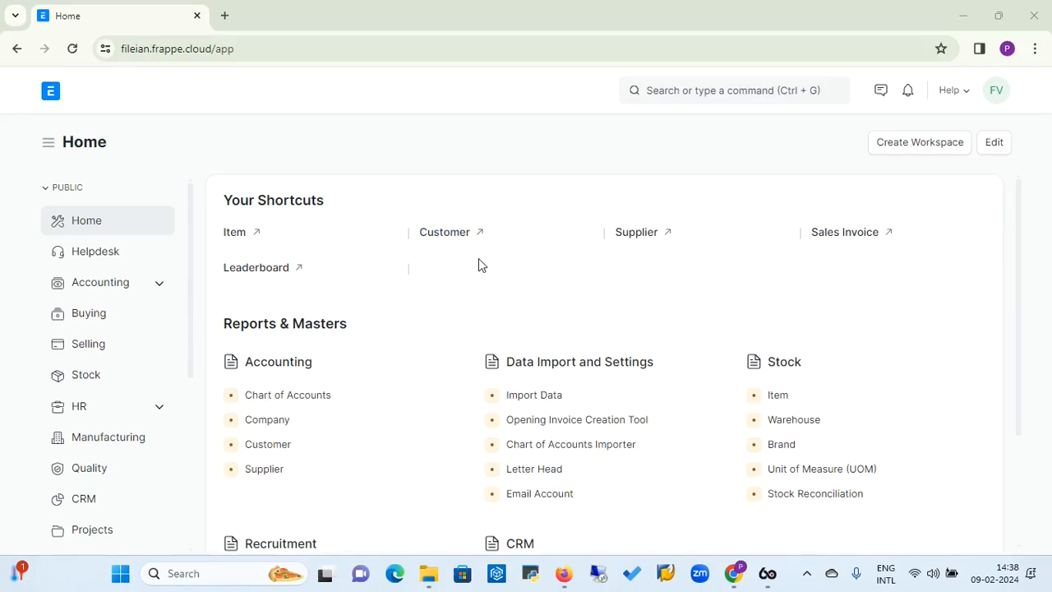
left_click(189, 246)
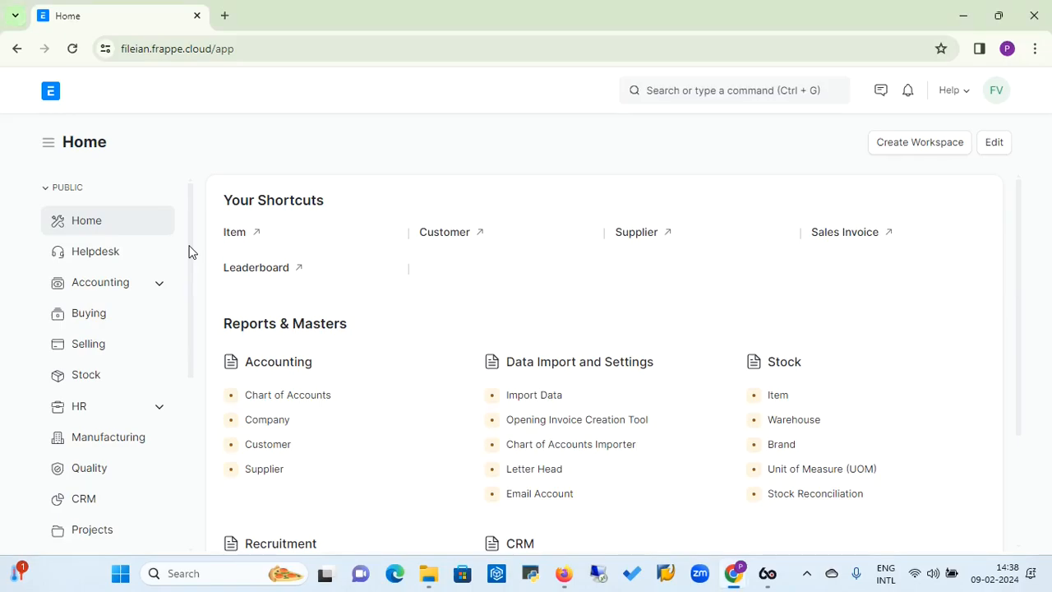
scroll(189, 250, "down", 1)
scroll(190, 253, "up", 1)
scroll(193, 328, "down", 3)
scroll(177, 428, "down", 2)
scroll(175, 460, "down", 2)
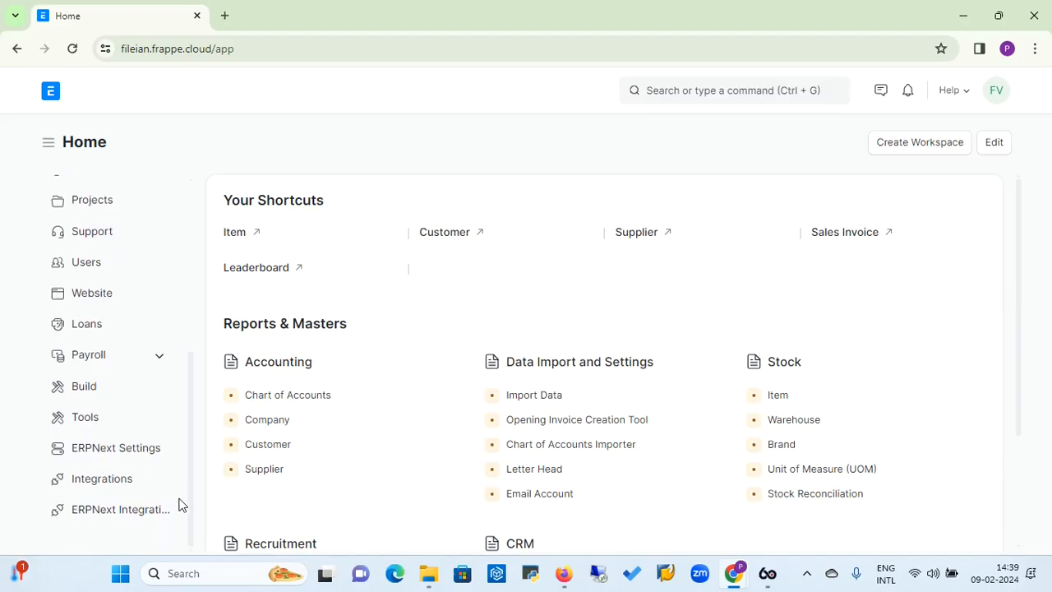
scroll(192, 410, "up", 7)
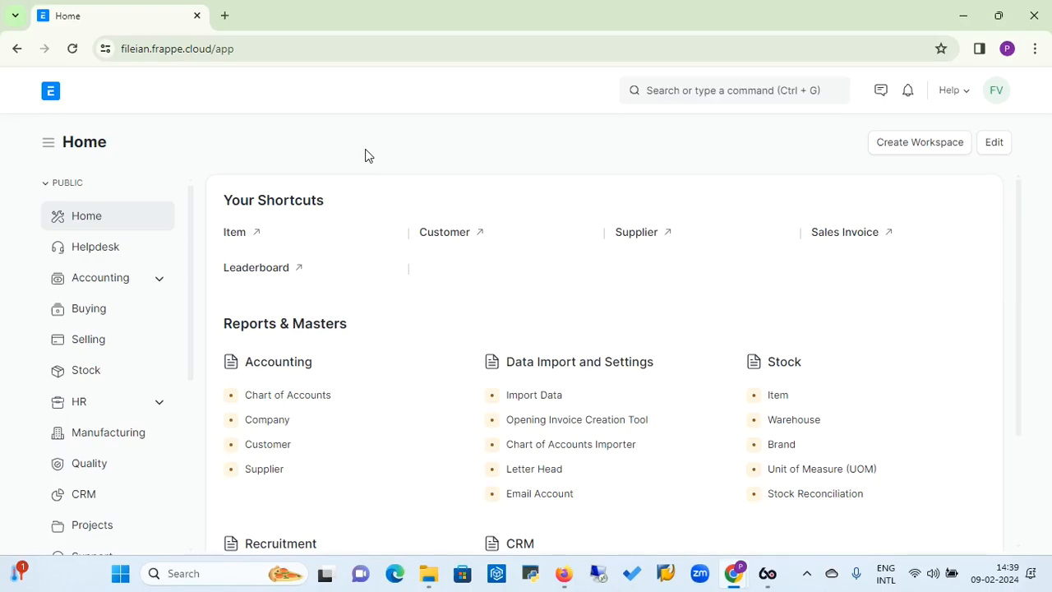
left_click_drag(191, 314, 187, 370)
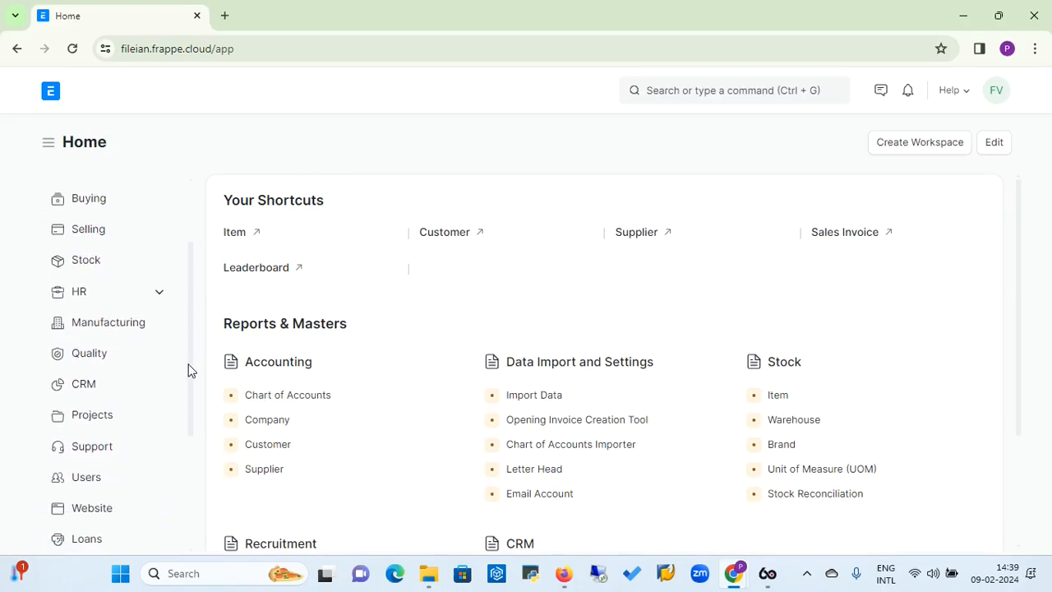
left_click(97, 423)
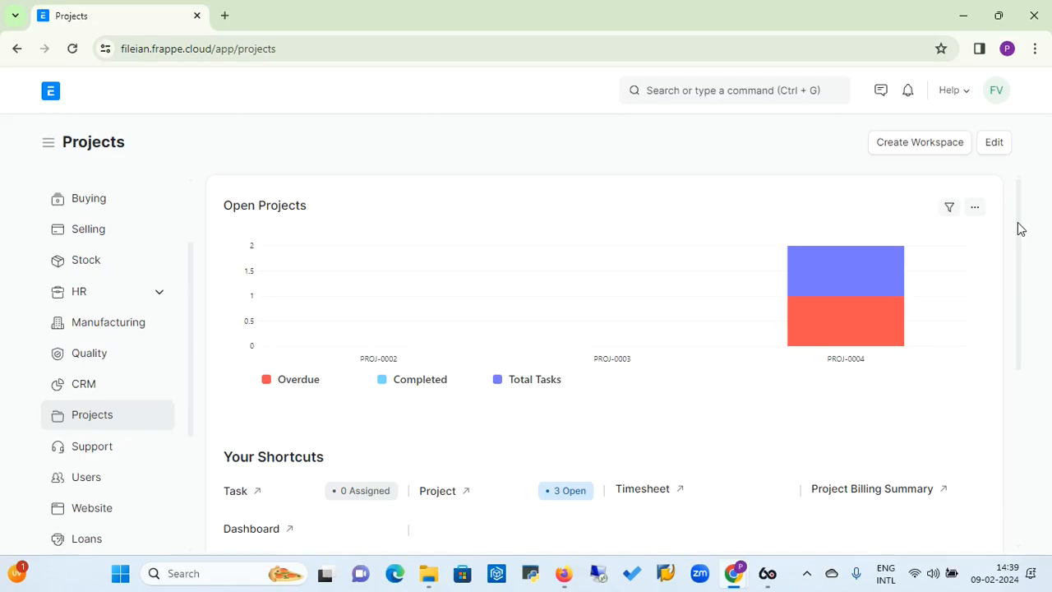
Open the Project list from the Projects masters and start a new project in the full form
scroll(1019, 230, "down", 1)
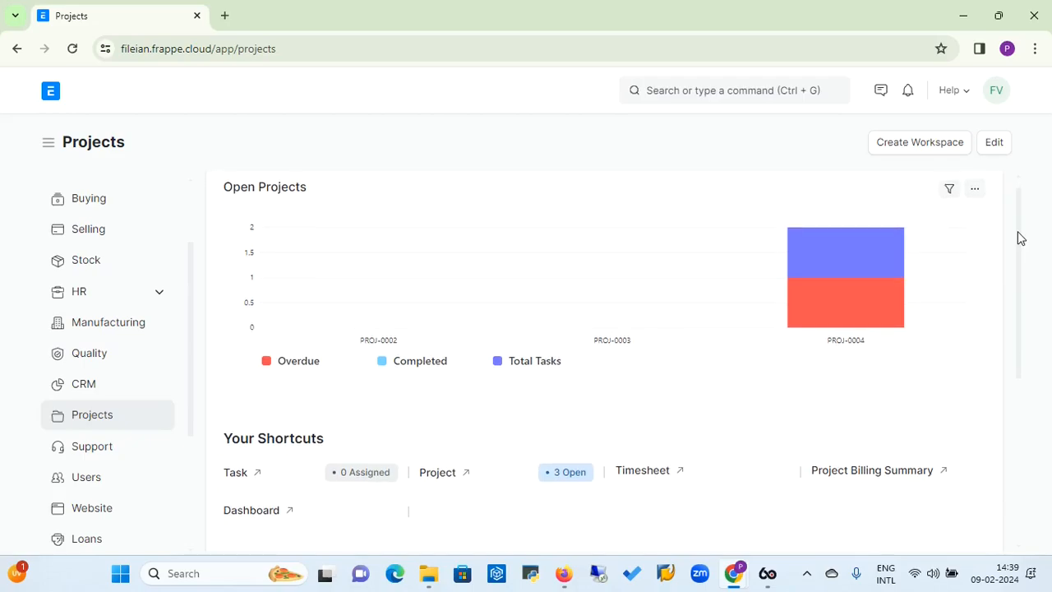
left_click_drag(1019, 238, 1017, 332)
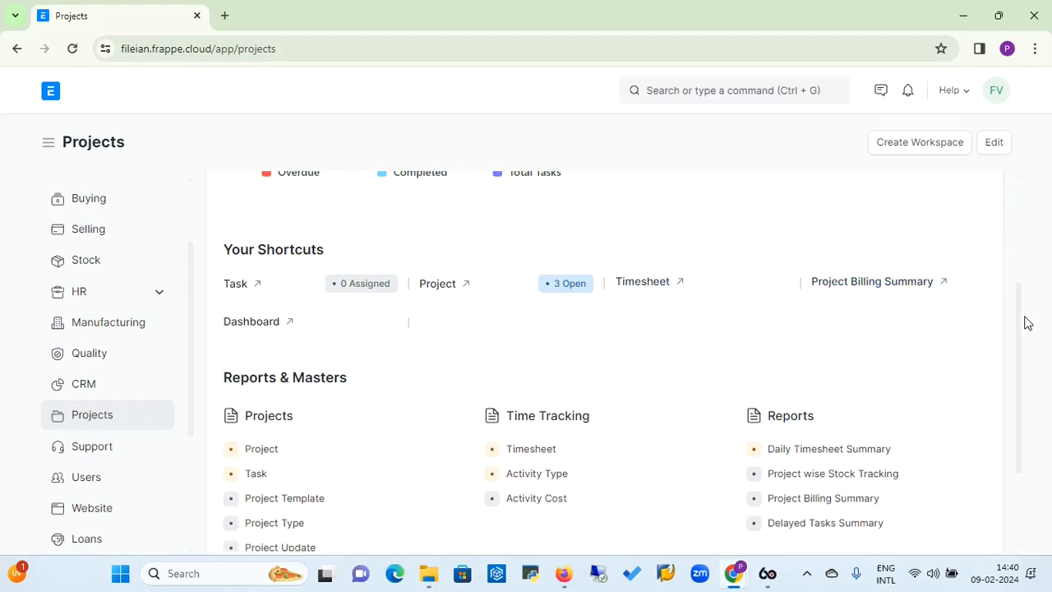
left_click_drag(1021, 328, 1016, 392)
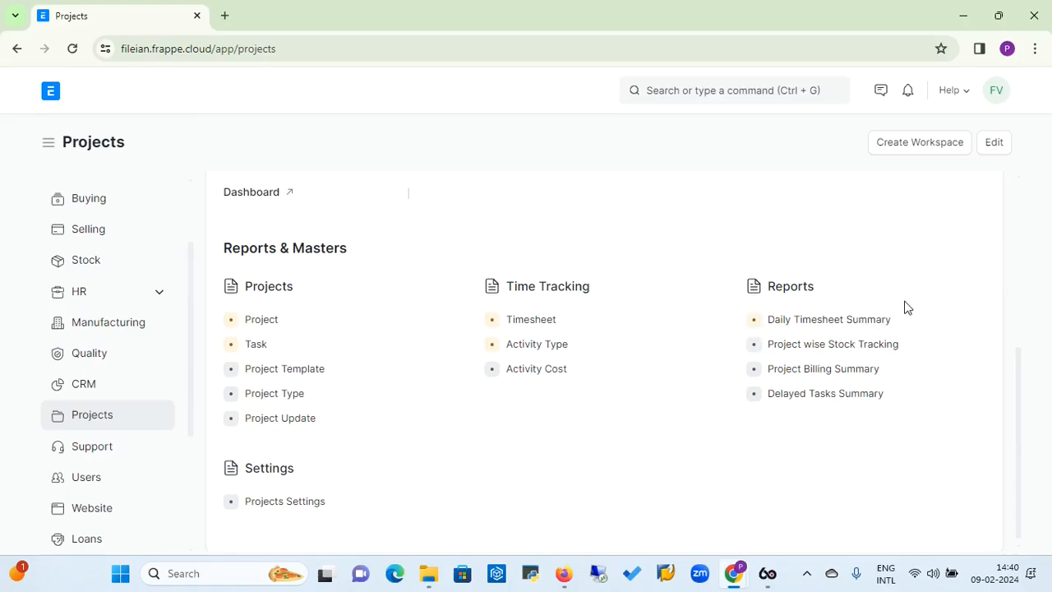
left_click_drag(942, 298, 862, 289)
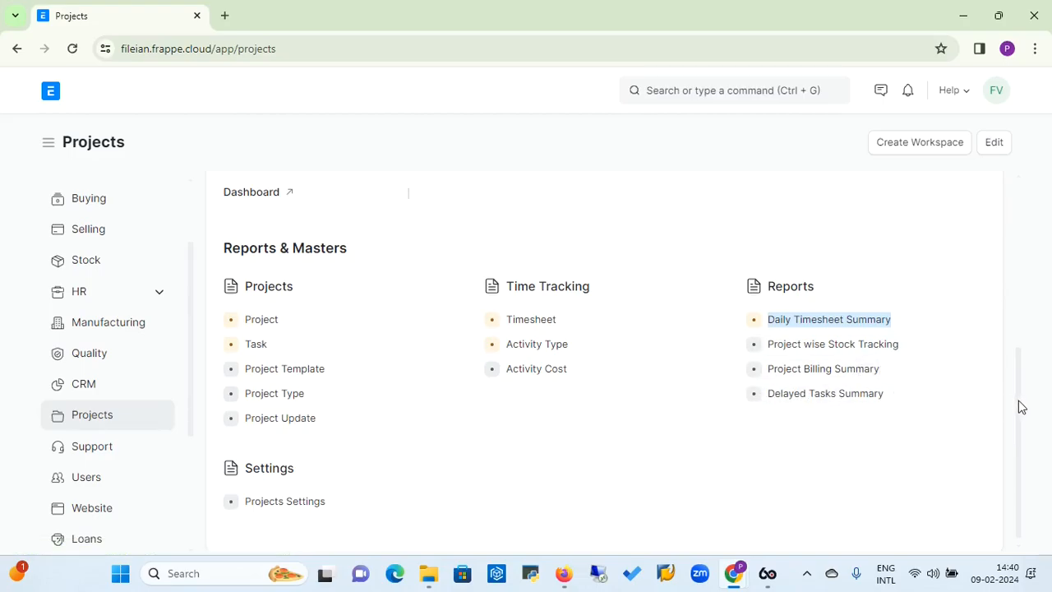
mouse_move(1019, 406)
left_mouse_down()
mouse_move(1017, 436)
mouse_move(1018, 355)
mouse_move(1021, 404)
left_mouse_up()
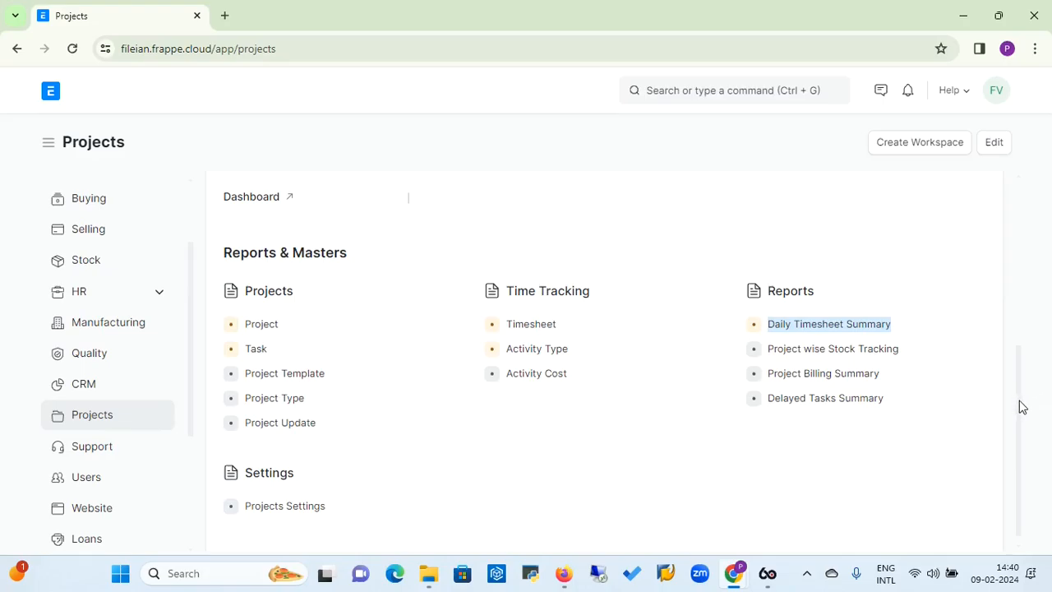
left_click_drag(1021, 406, 1015, 329)
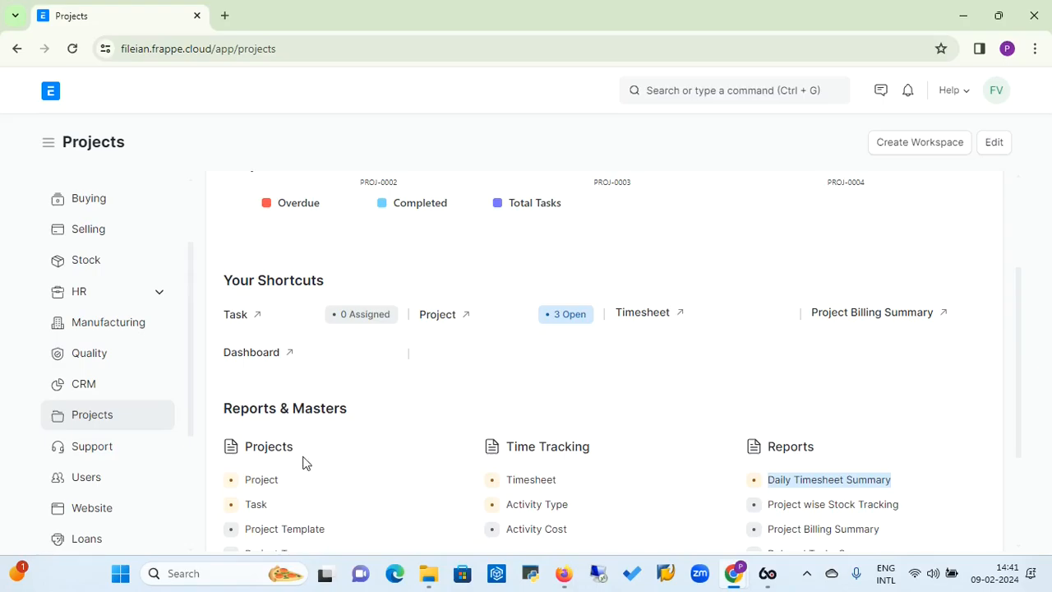
left_click(272, 485)
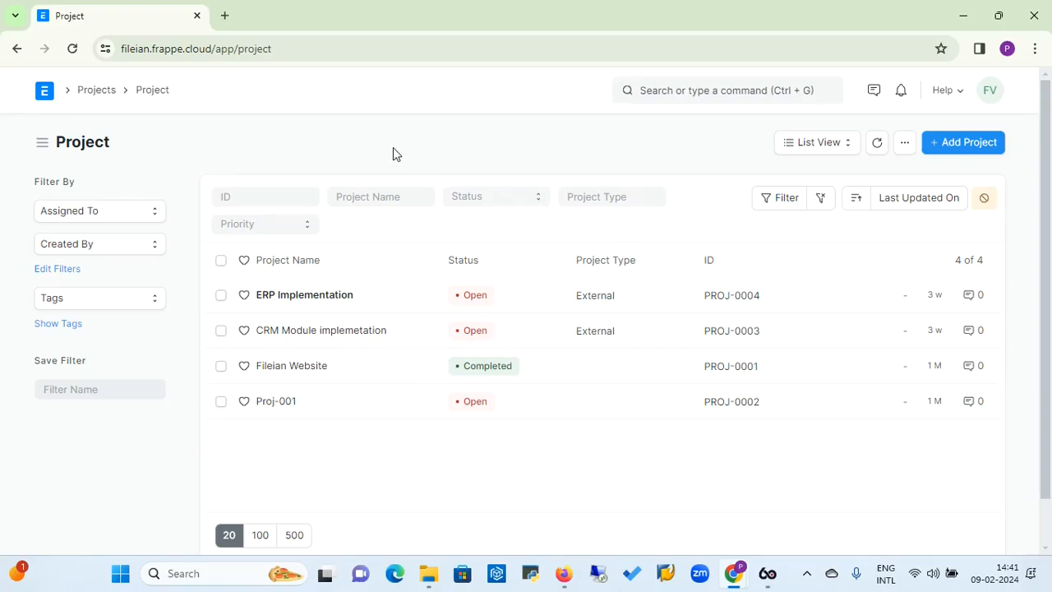
left_click(968, 144)
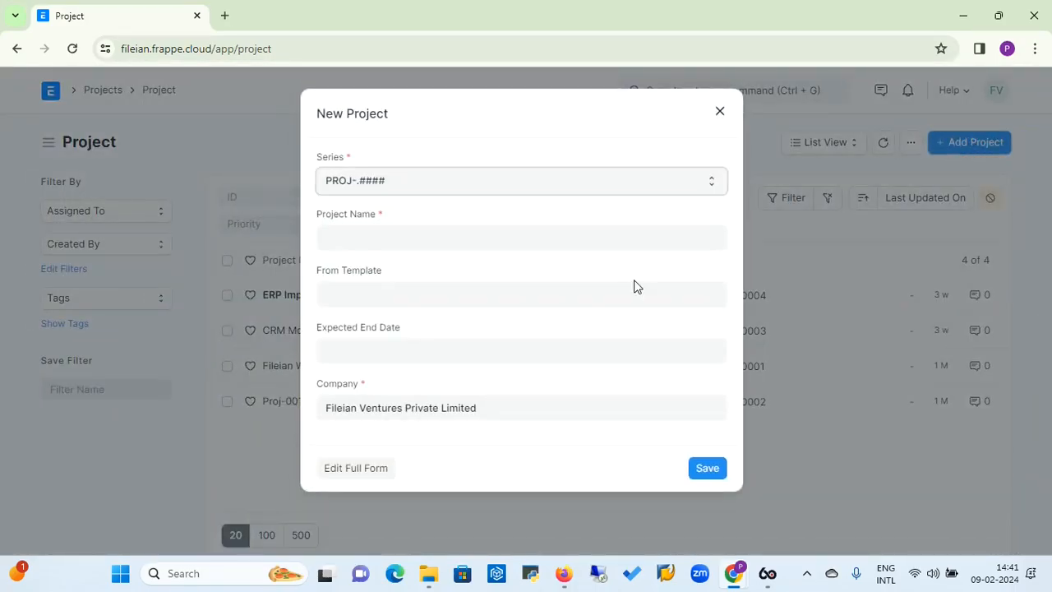
left_click(359, 472)
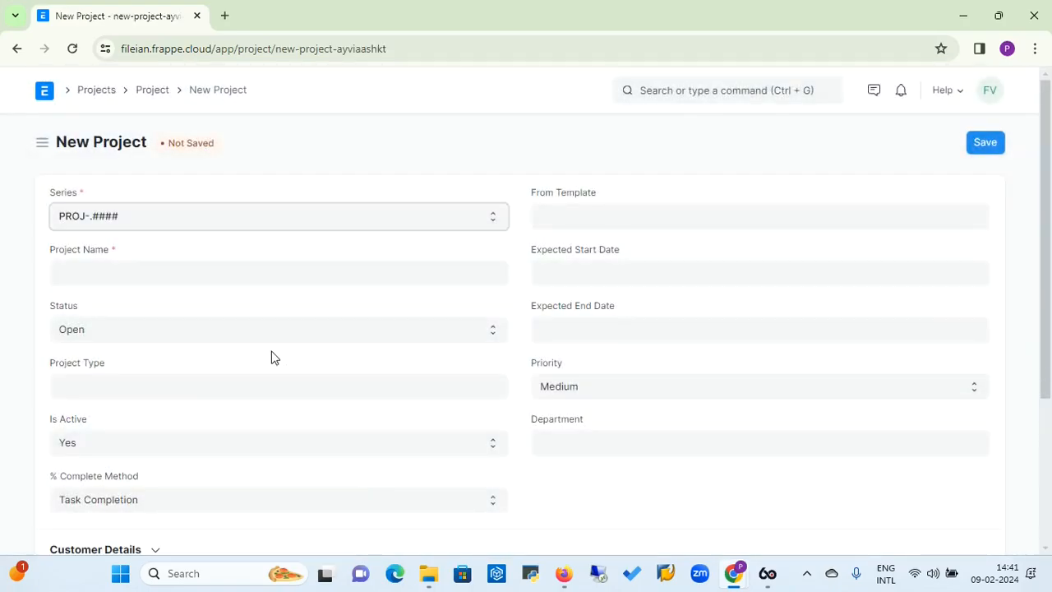
Enter "Manufacturing ERP Implementation" as the project name
left_click(173, 277)
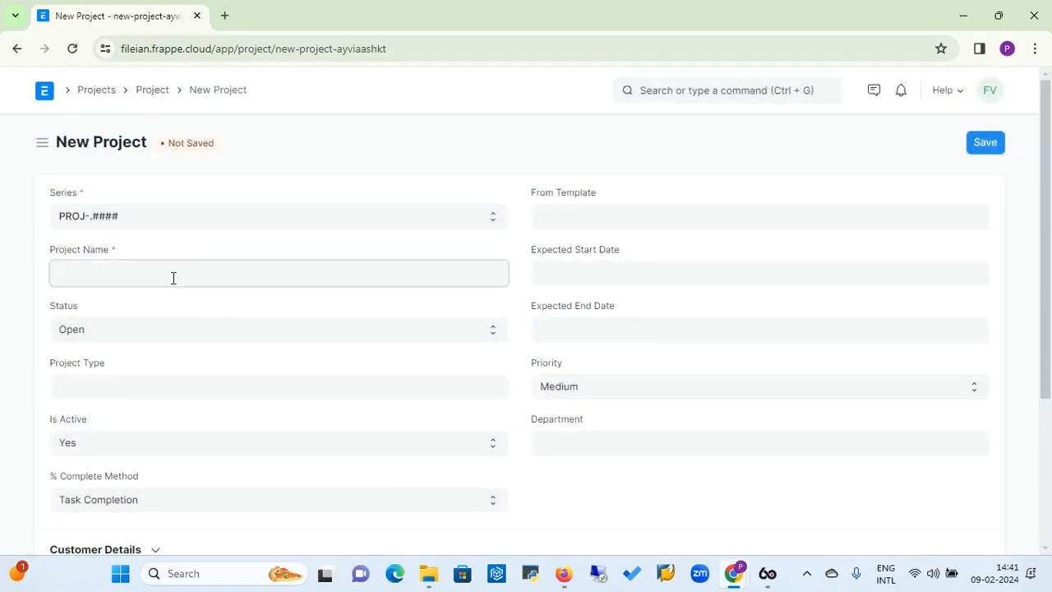
type("E")
key("BackSpace")
type("ERP Impleme")
key("BackSpace")
key("BackSpace")
key("BackSpace")
key("BackSpace")
key("BackSpace")
key("BackSpace")
key("BackSpace")
key("BackSpace")
key("BackSpace")
key("BackSpace")
type("Manufactring")
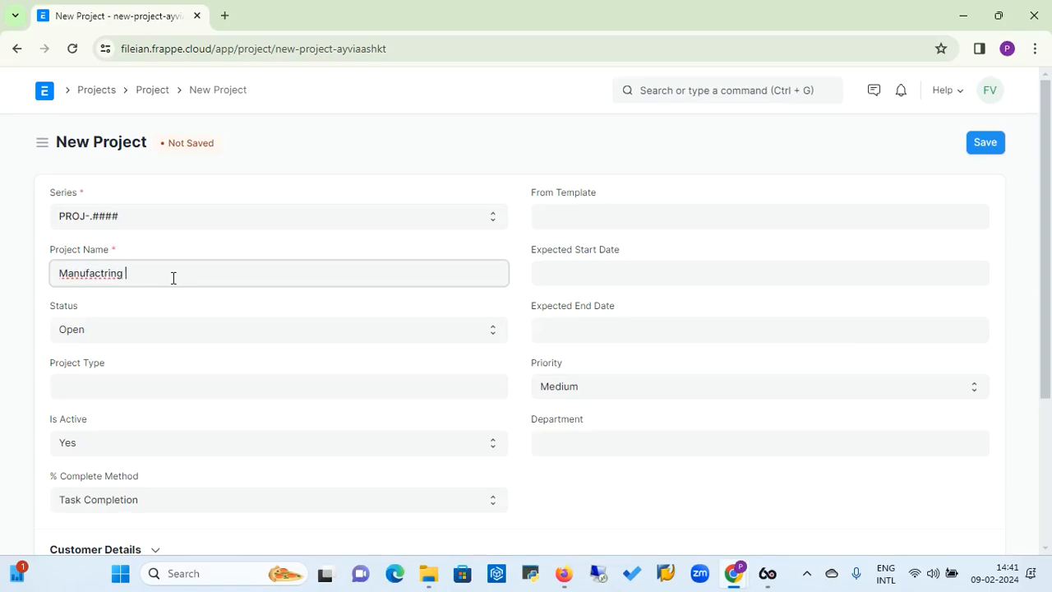
right_click(91, 275)
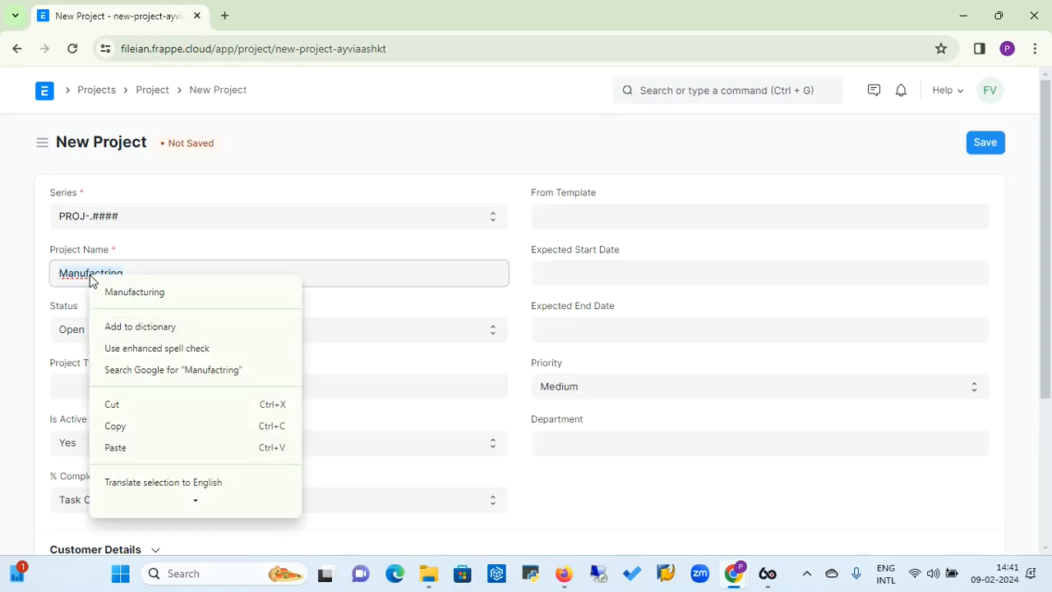
left_click(112, 292)
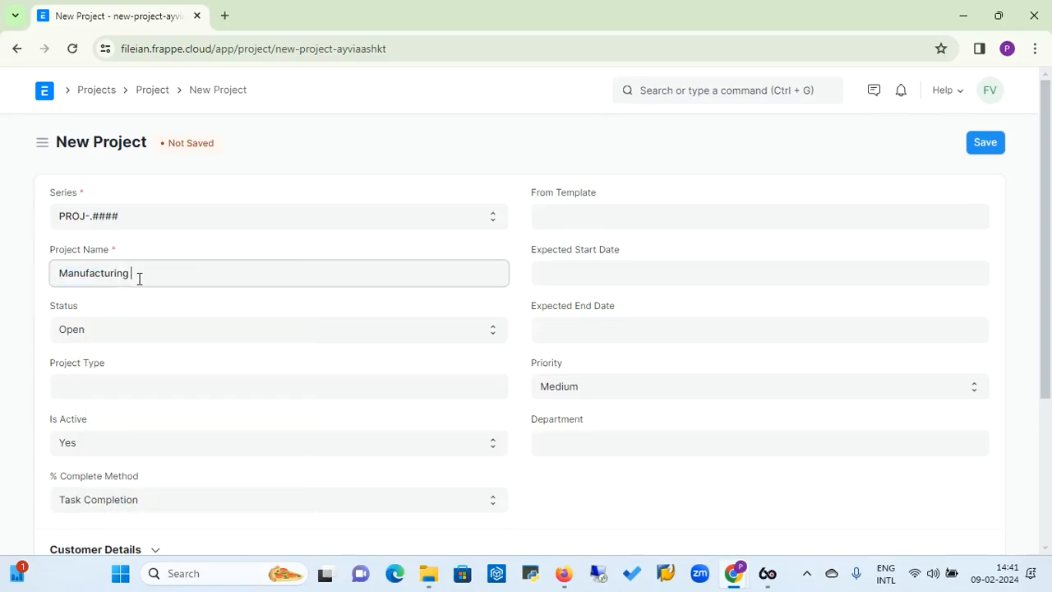
type("ERP Implementation")
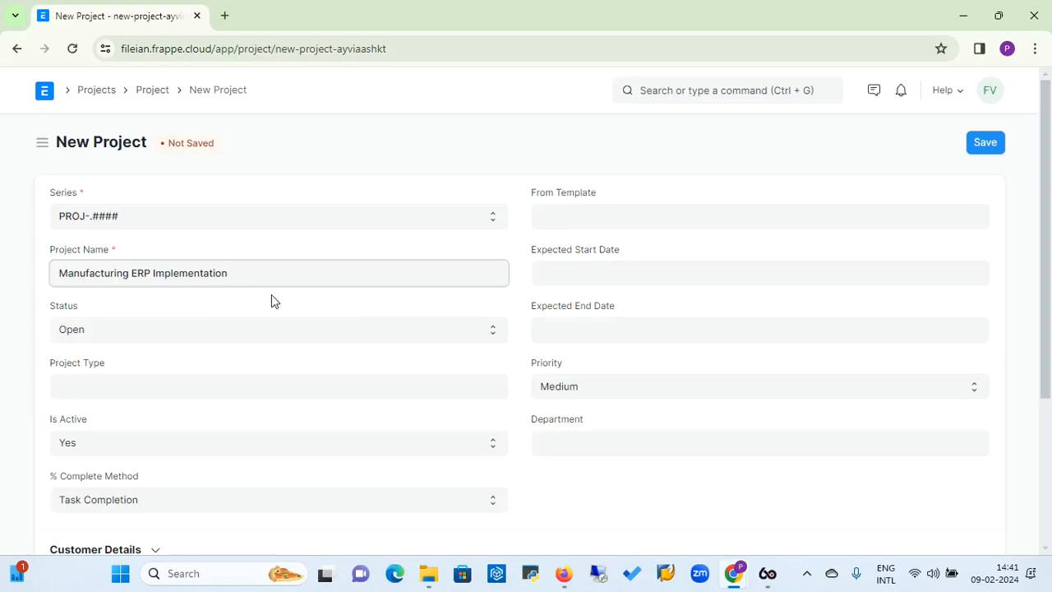
Set the project's expected start date to 10-02-2024 and its expected end date to 10-03-2024
left_click(560, 215)
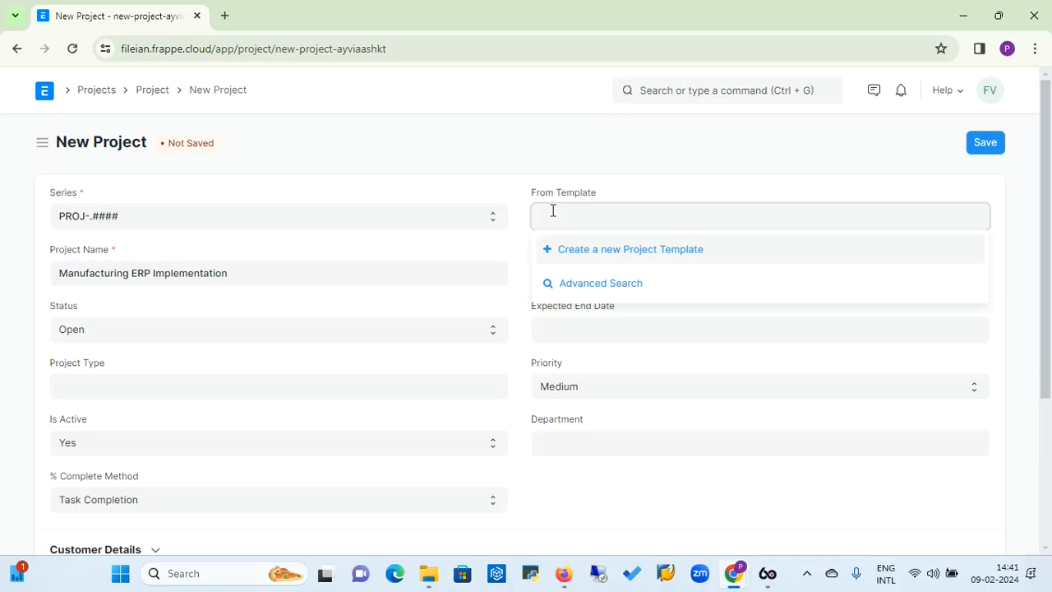
left_click(517, 248)
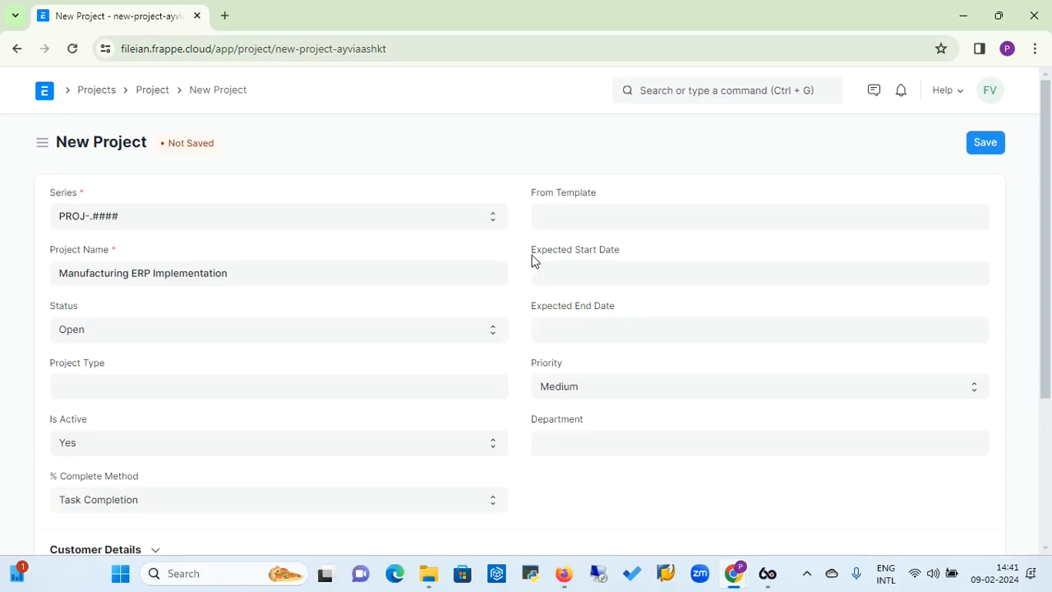
left_click(555, 272)
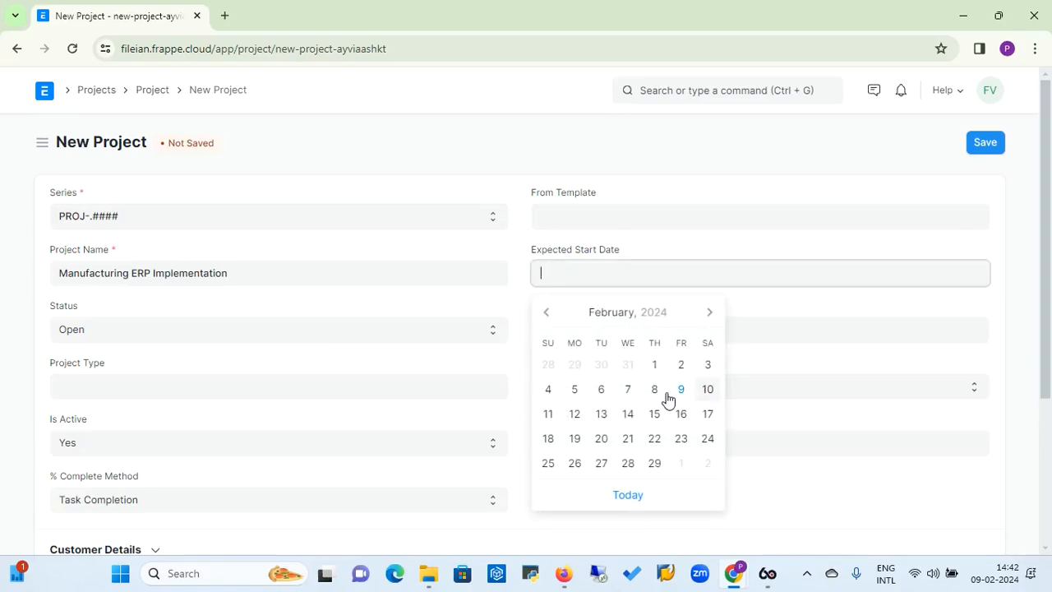
left_click(708, 392)
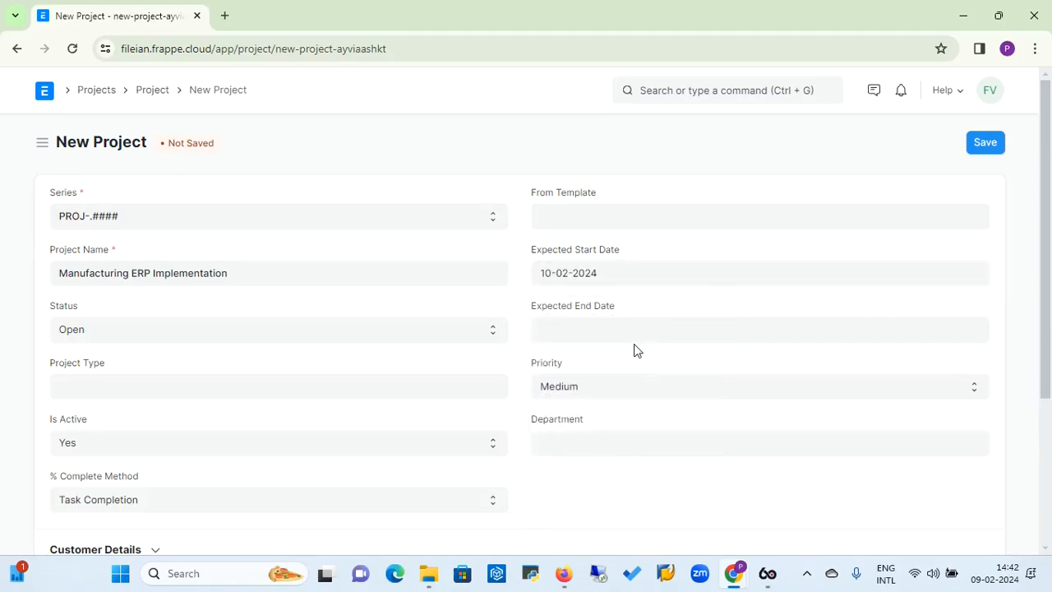
left_click(613, 333)
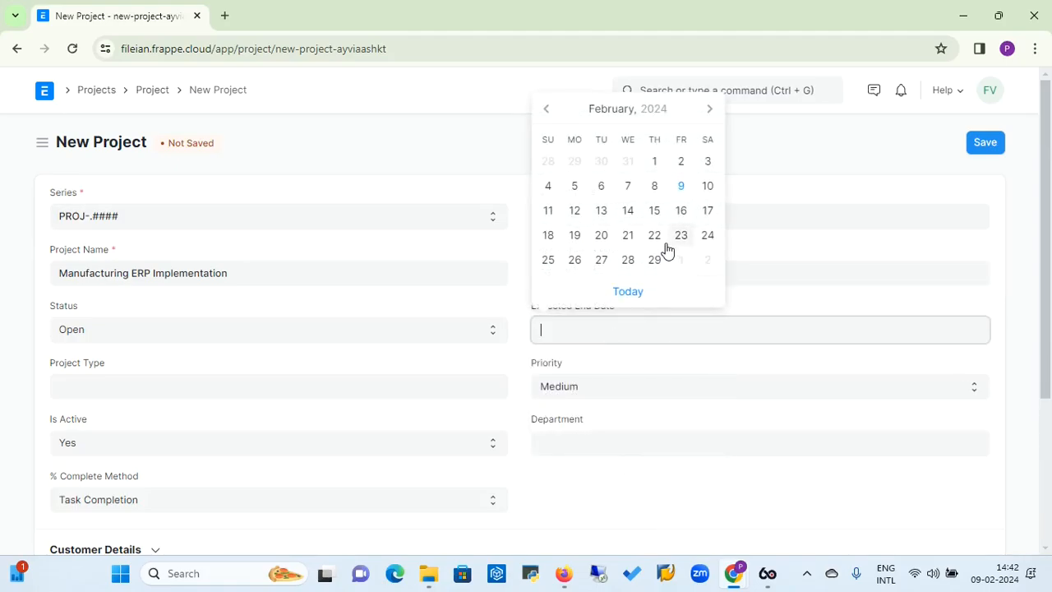
left_click(709, 109)
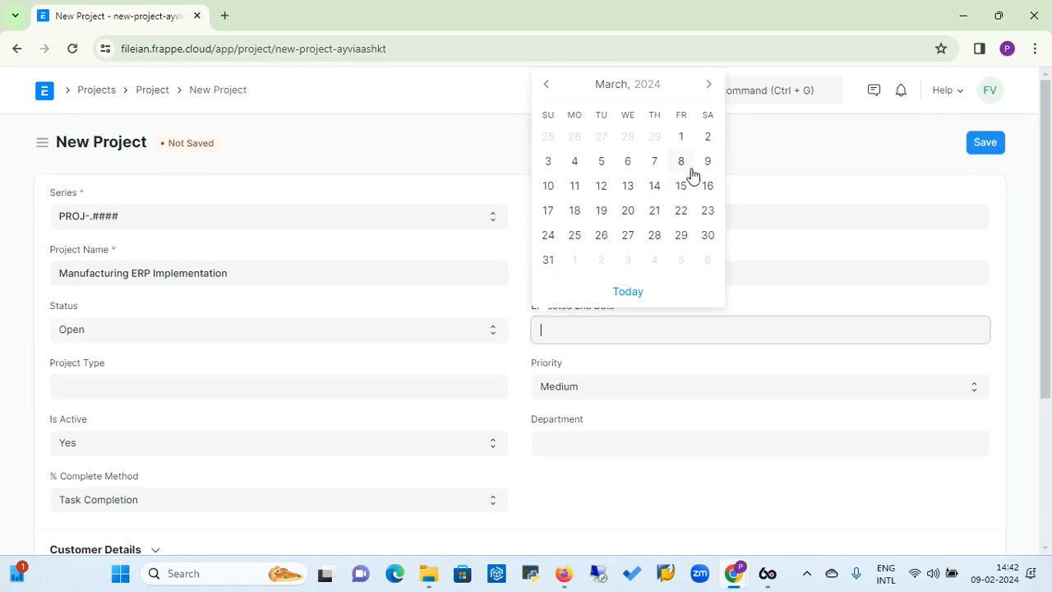
left_click(555, 194)
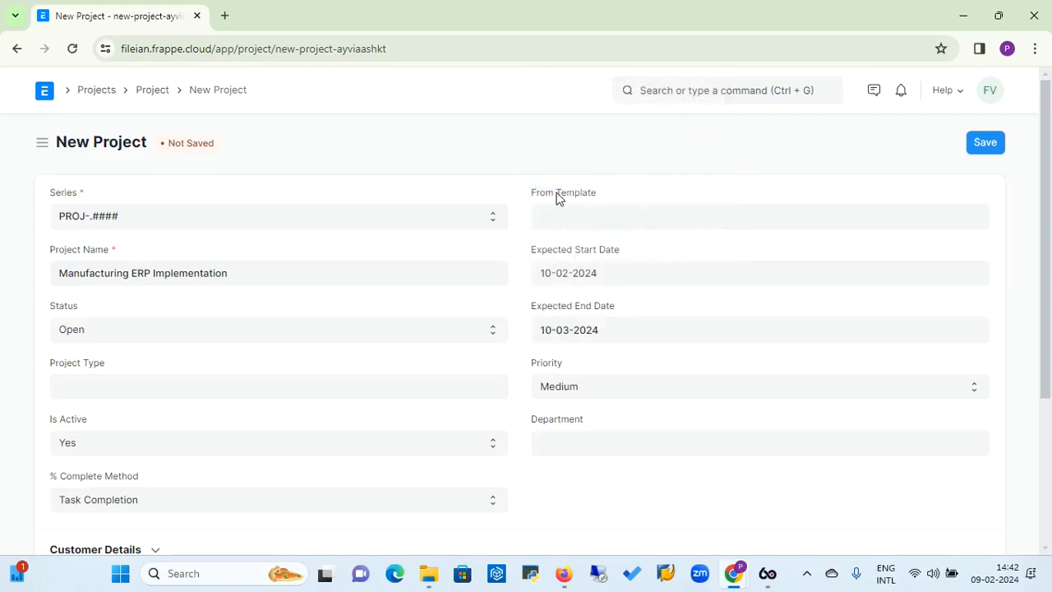
Set the project type to External and the department to Development Team - FVPL
left_click(251, 387)
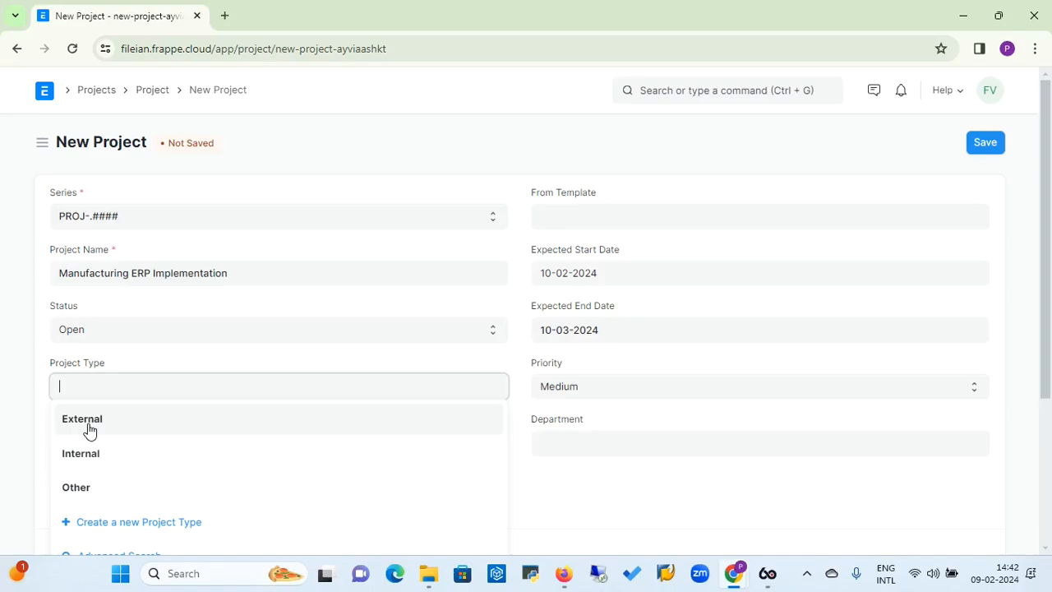
left_click(89, 423)
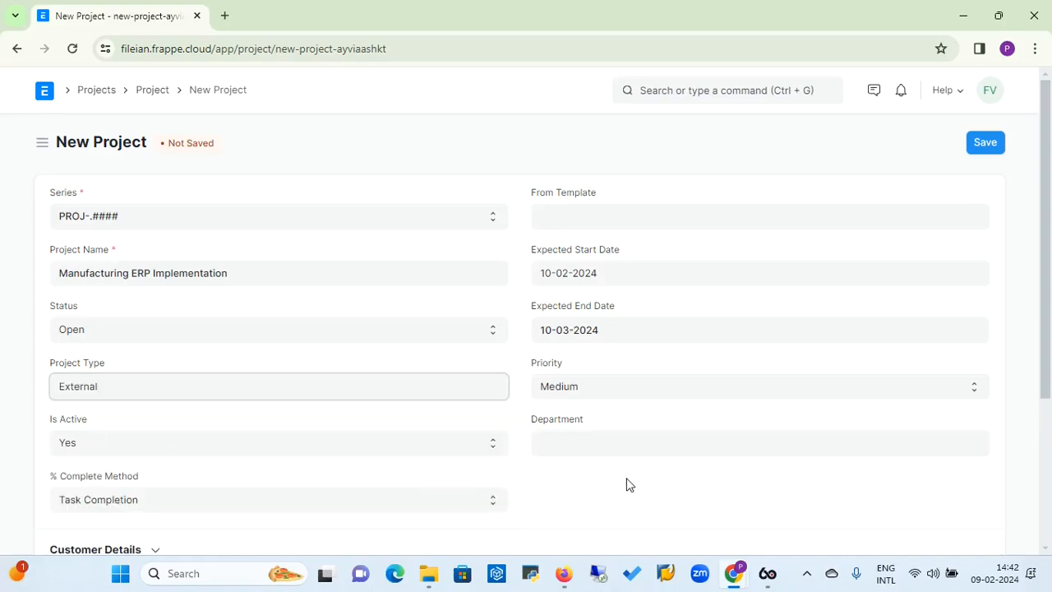
left_click(713, 443)
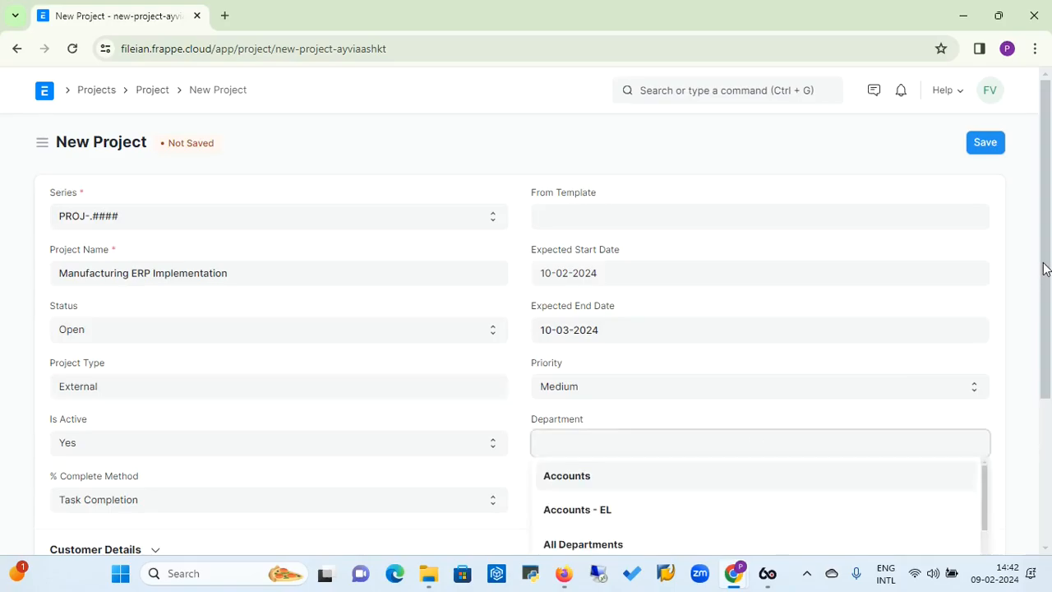
left_click_drag(1044, 261, 1048, 345)
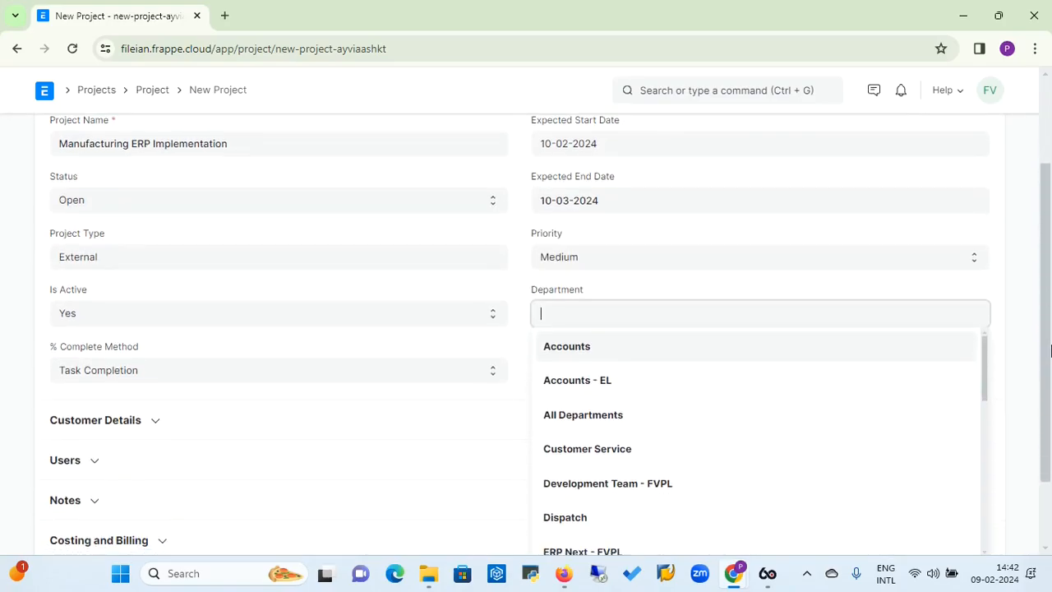
mouse_move(979, 350)
left_mouse_down()
mouse_move(980, 499)
mouse_move(964, 364)
left_mouse_up()
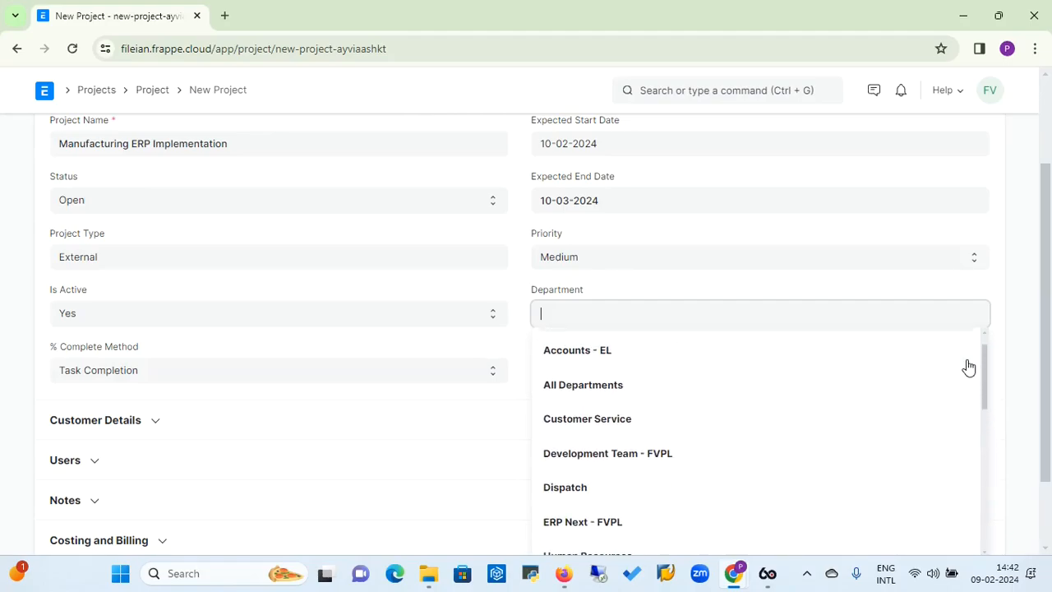
left_click(600, 456)
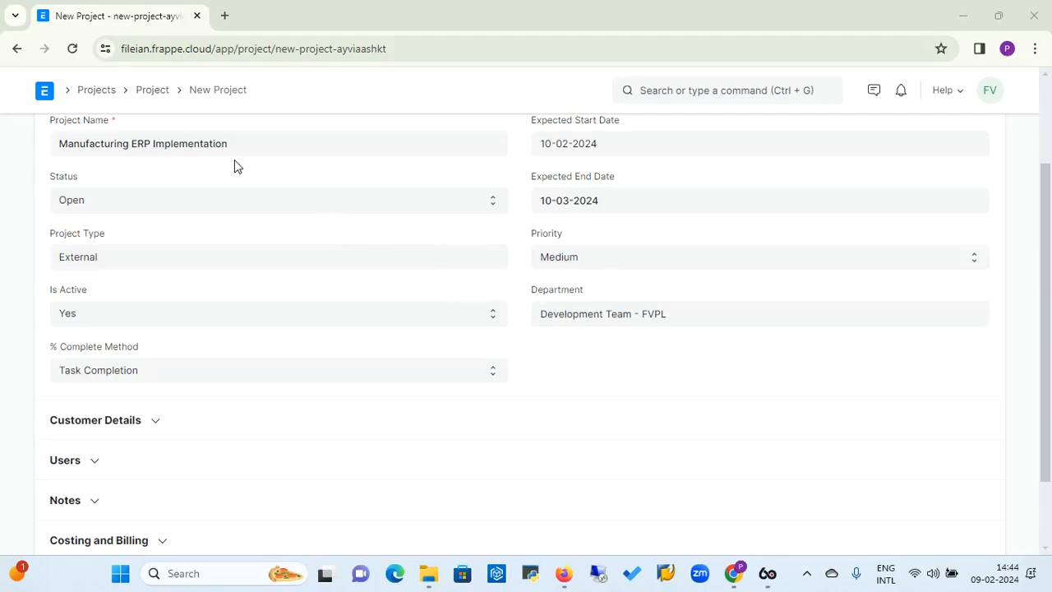
Choose Task Completion as the project's % complete method
left_click(239, 377)
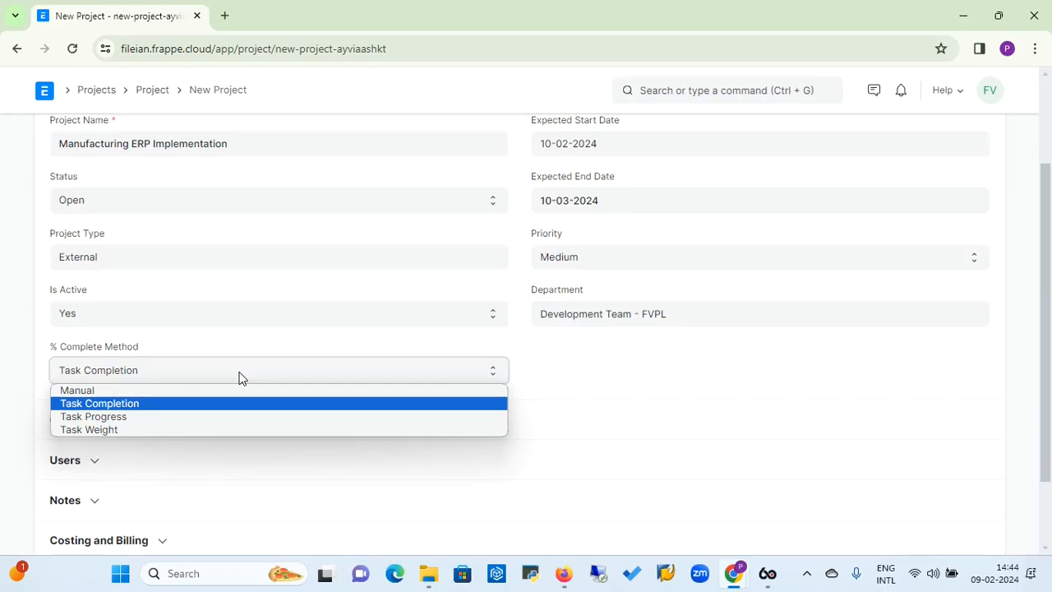
left_click(156, 406)
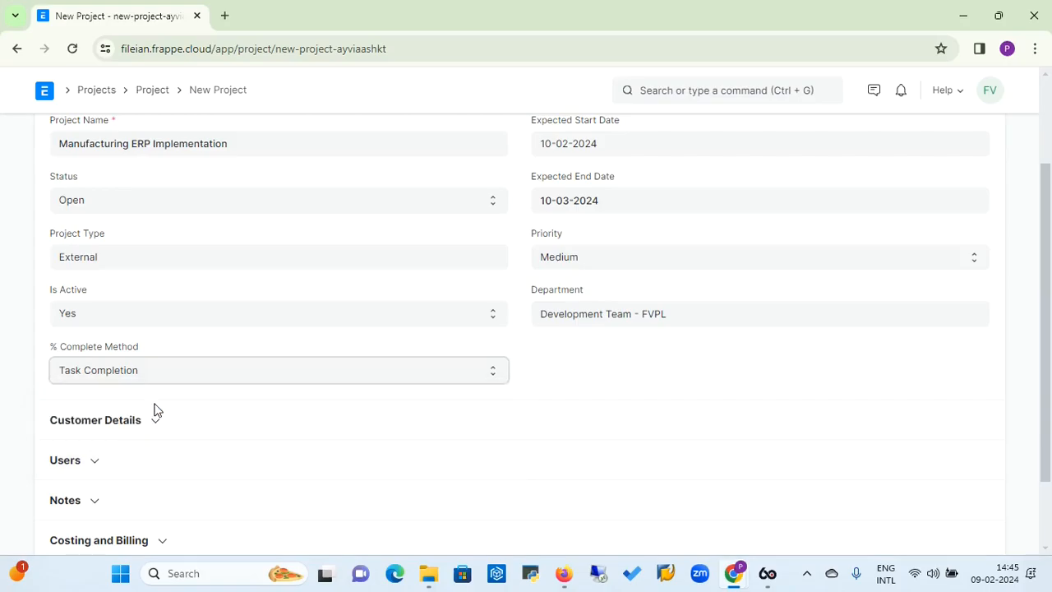
Assign Guest2 as the project's customer in the Customer Details section
left_click(158, 426)
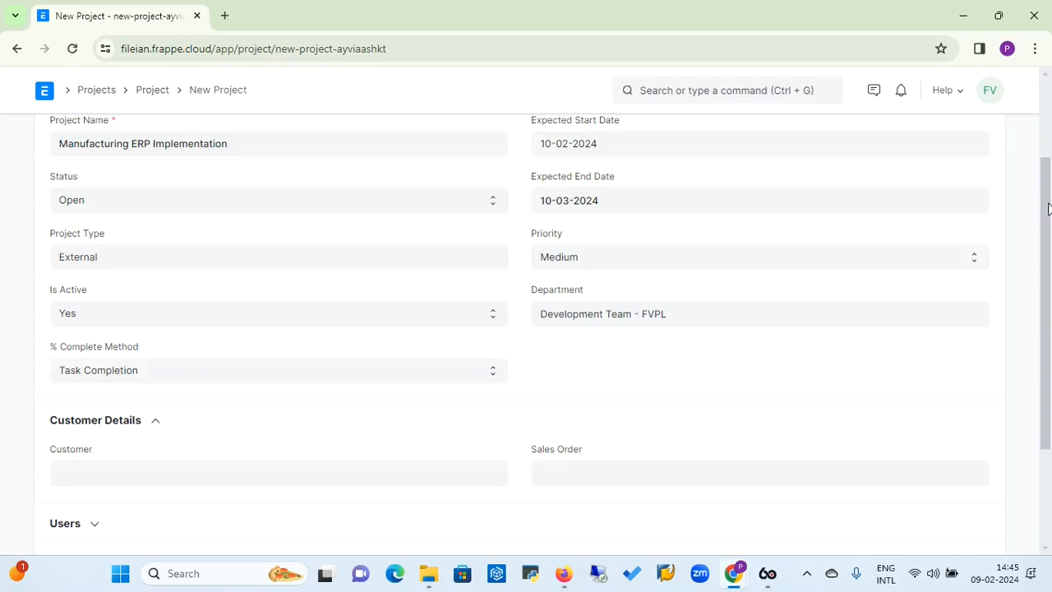
left_click_drag(1048, 209, 1050, 271)
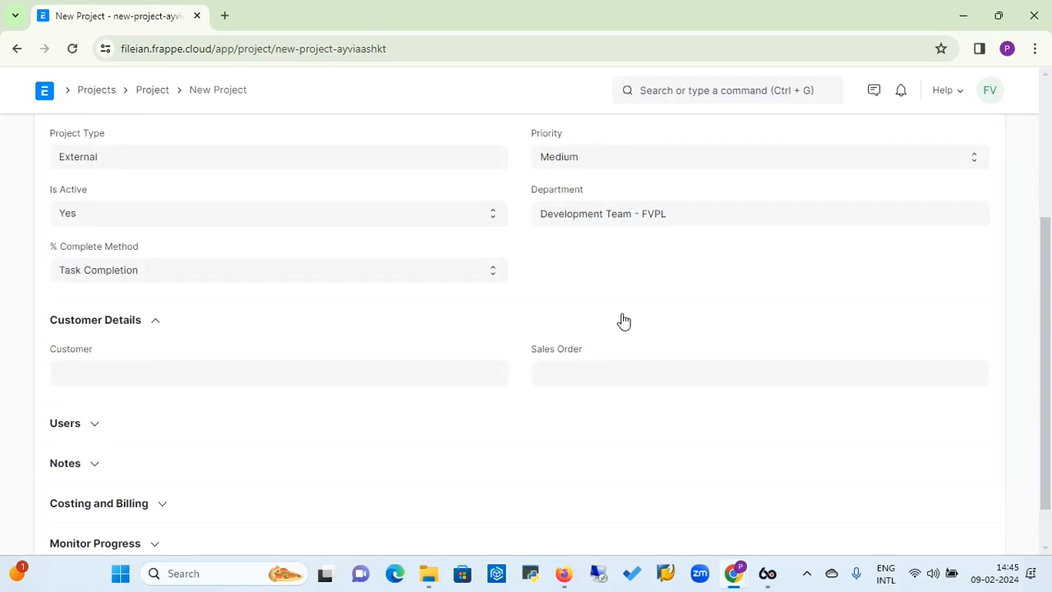
left_click(257, 368)
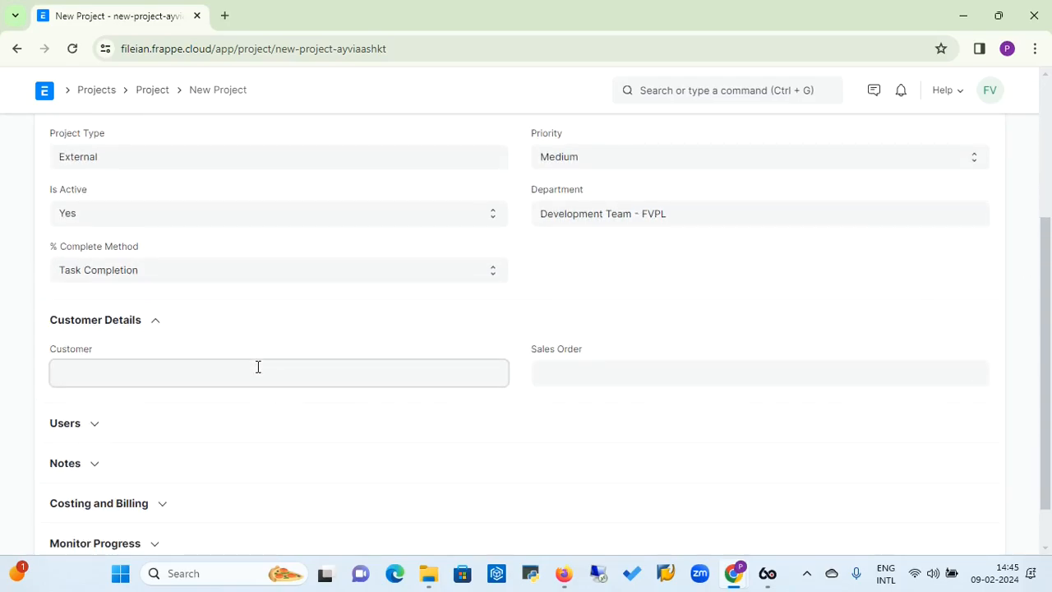
type("gue")
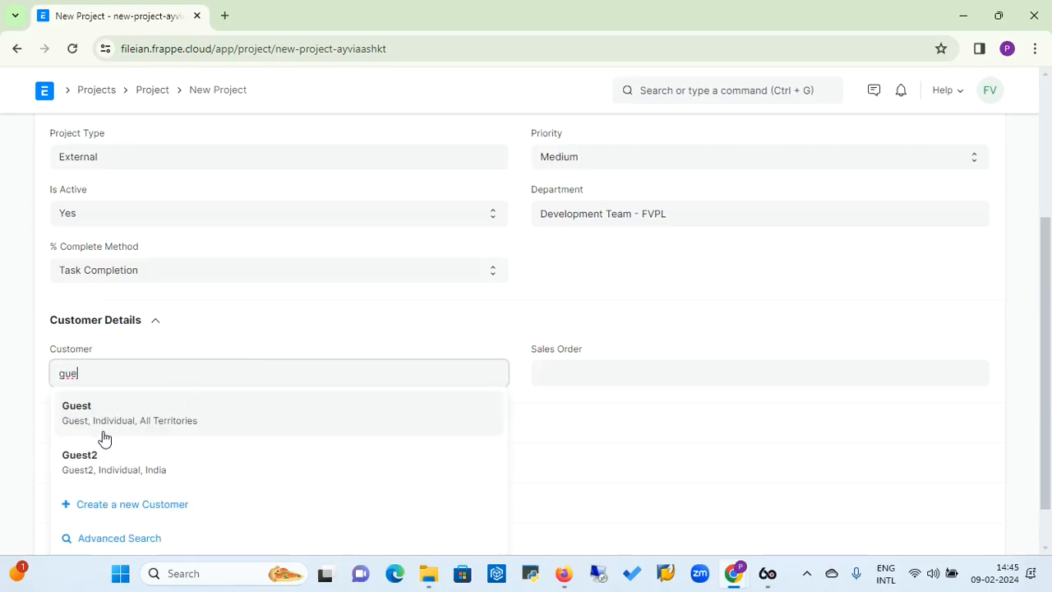
left_click(93, 465)
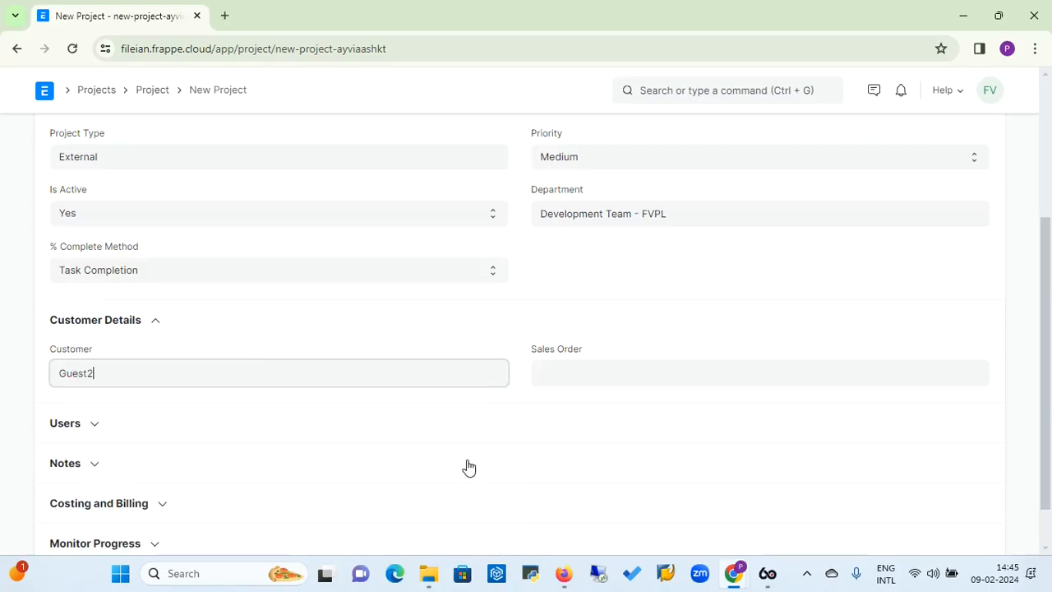
Link the project to the customer's sales order dated 2024-02-05 for Fileian Ventures Private Limited
left_click(599, 372)
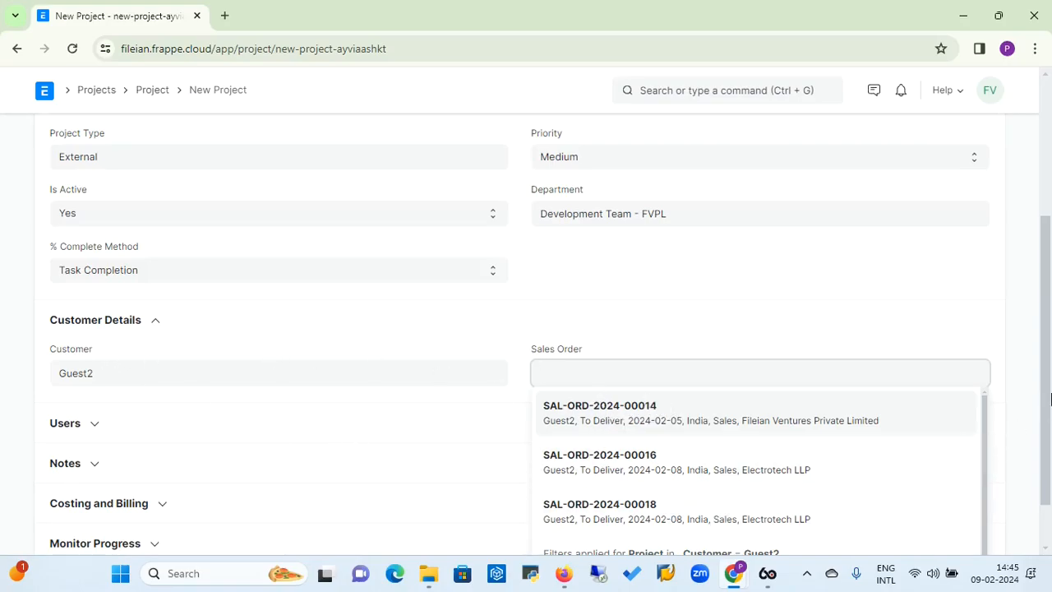
scroll(1046, 399, "down", 1)
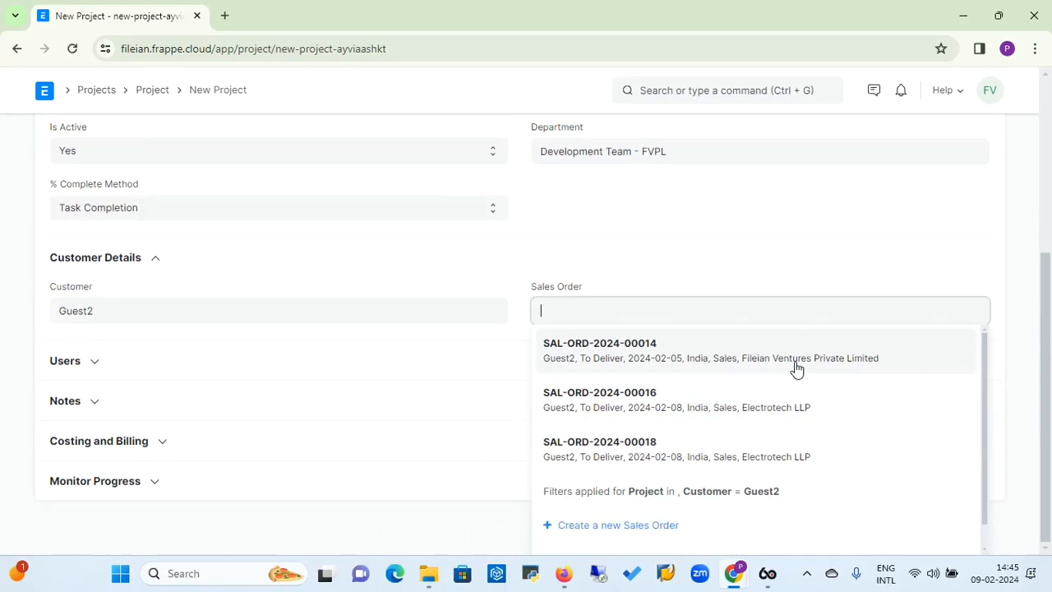
left_click(734, 369)
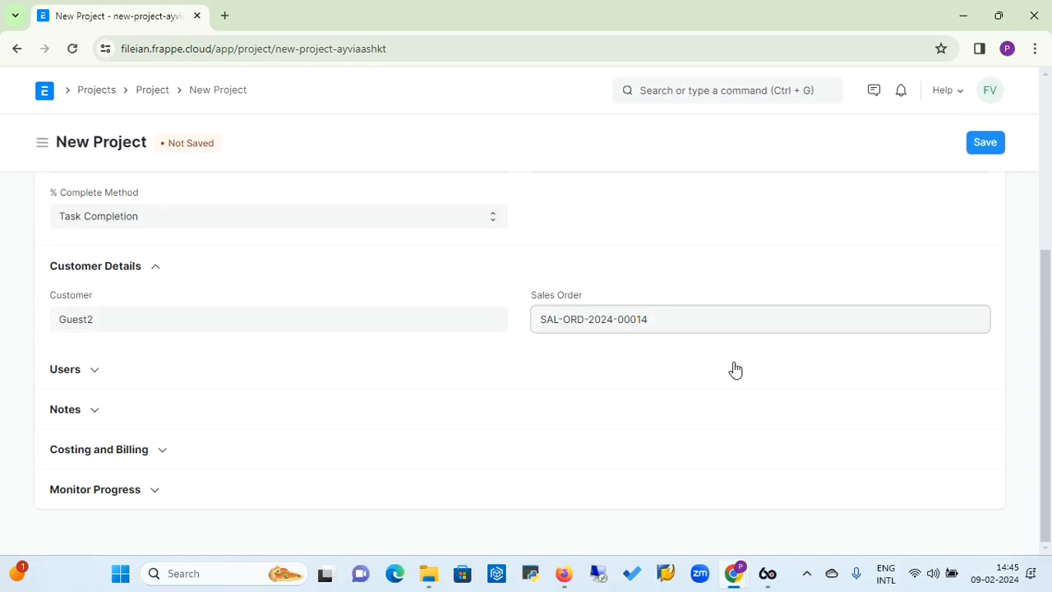
Add the Fileian Ventures Private Limited account as the first user in the project's Users table
left_click(93, 372)
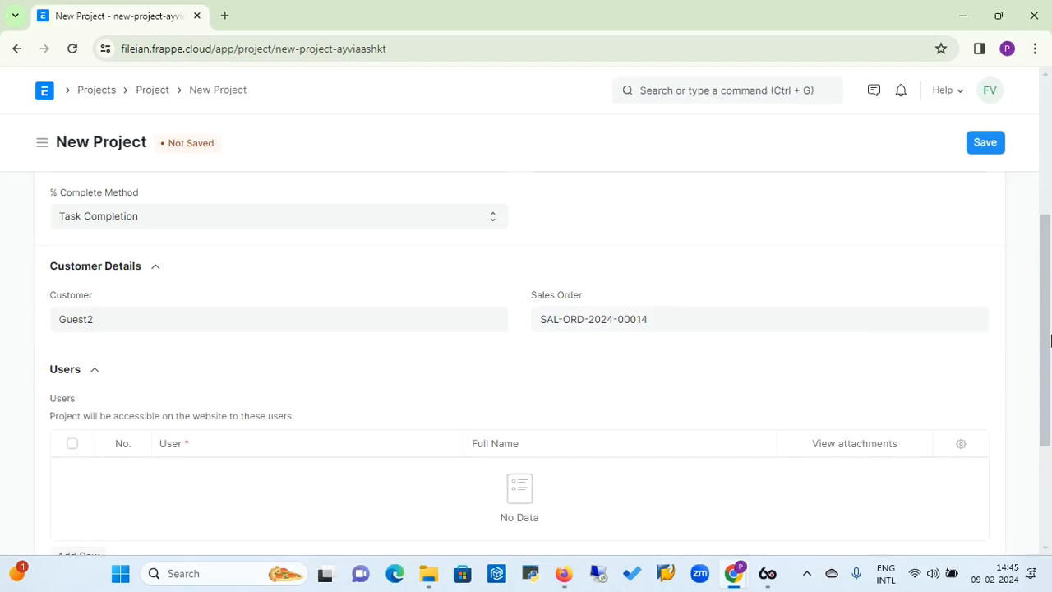
mouse_move(1042, 341)
left_mouse_down()
mouse_move(1044, 282)
mouse_move(1038, 321)
left_mouse_up()
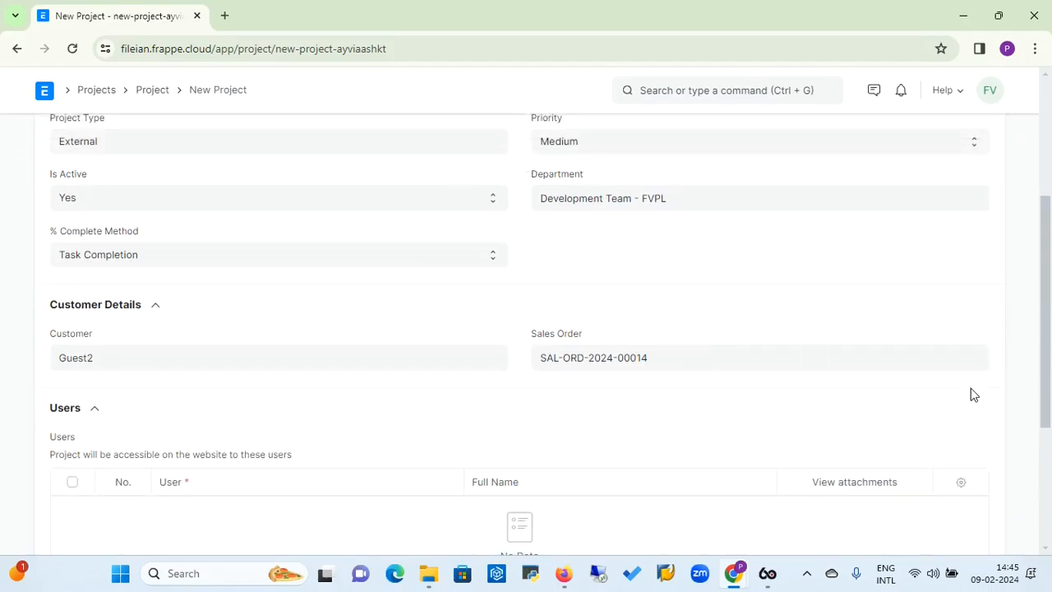
left_click_drag(1047, 374, 1047, 446)
left_click(85, 451)
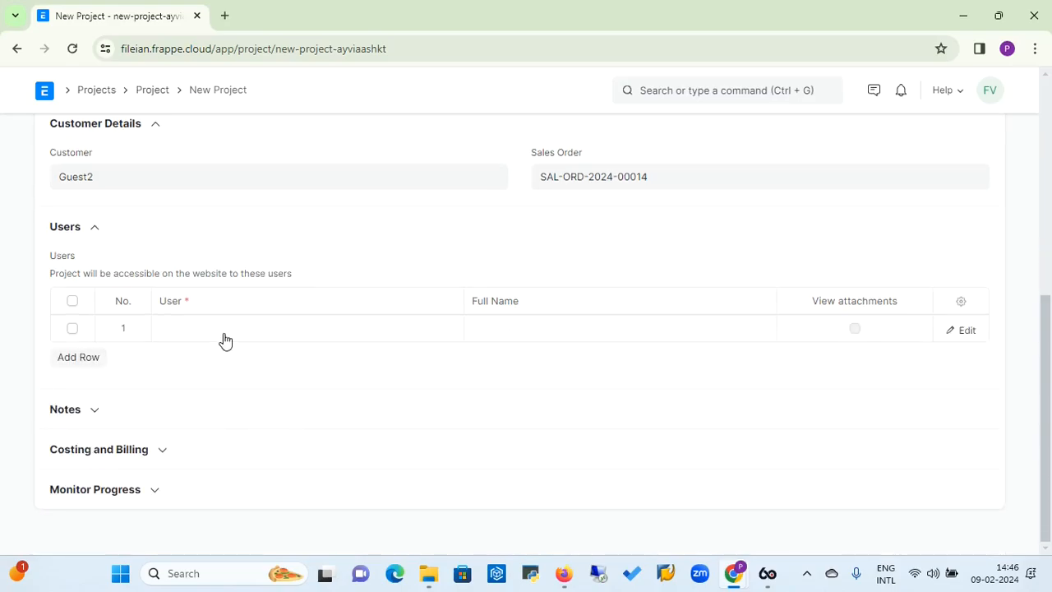
left_click(225, 333)
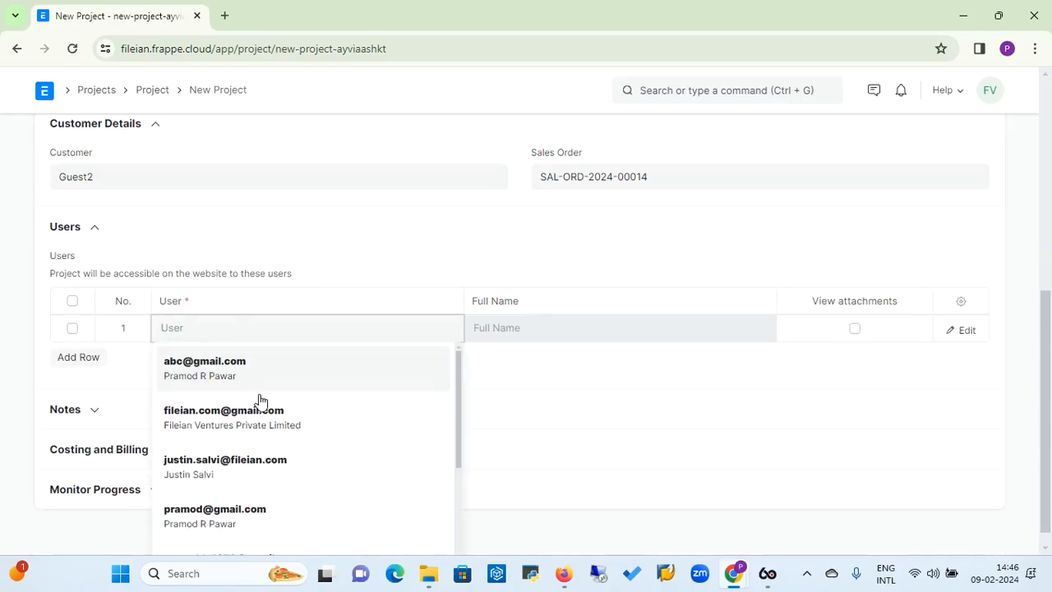
left_click(271, 431)
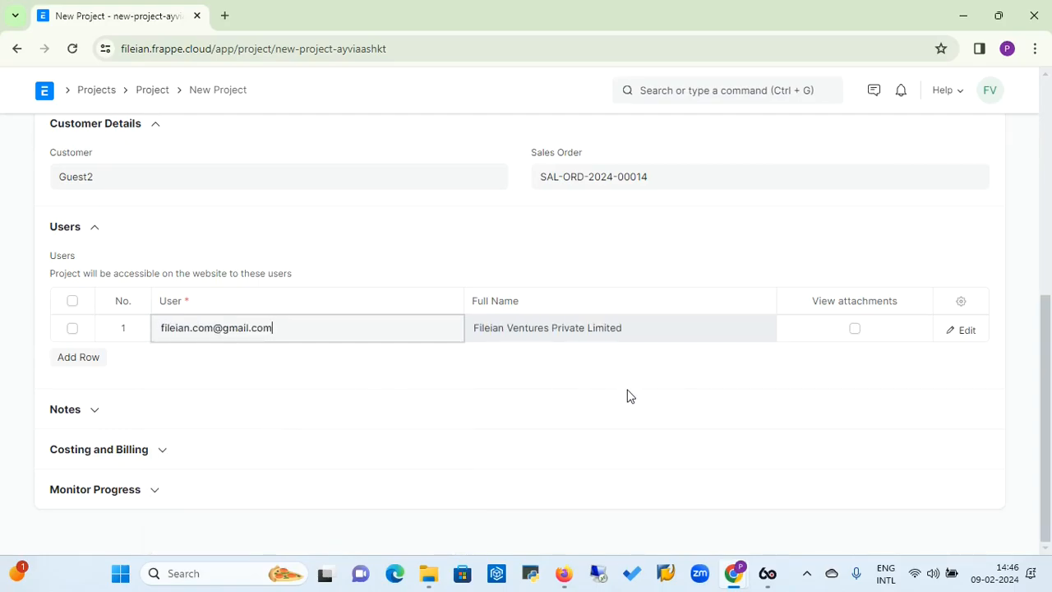
Add a second row to the project's Users table with a team member's account from the end of the user list
left_click(80, 363)
left_click(186, 356)
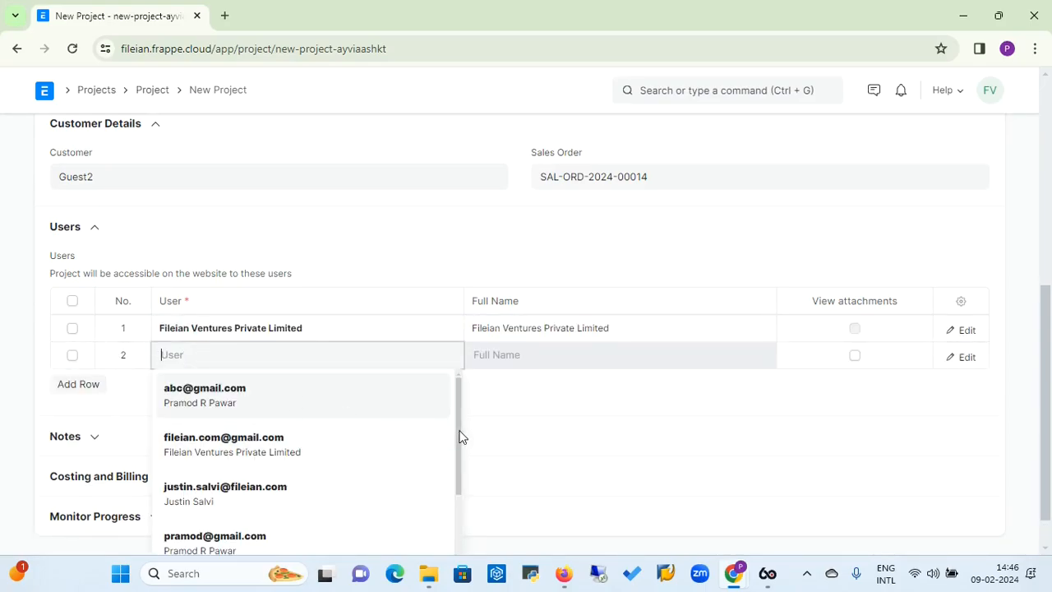
left_click_drag(460, 438, 456, 514)
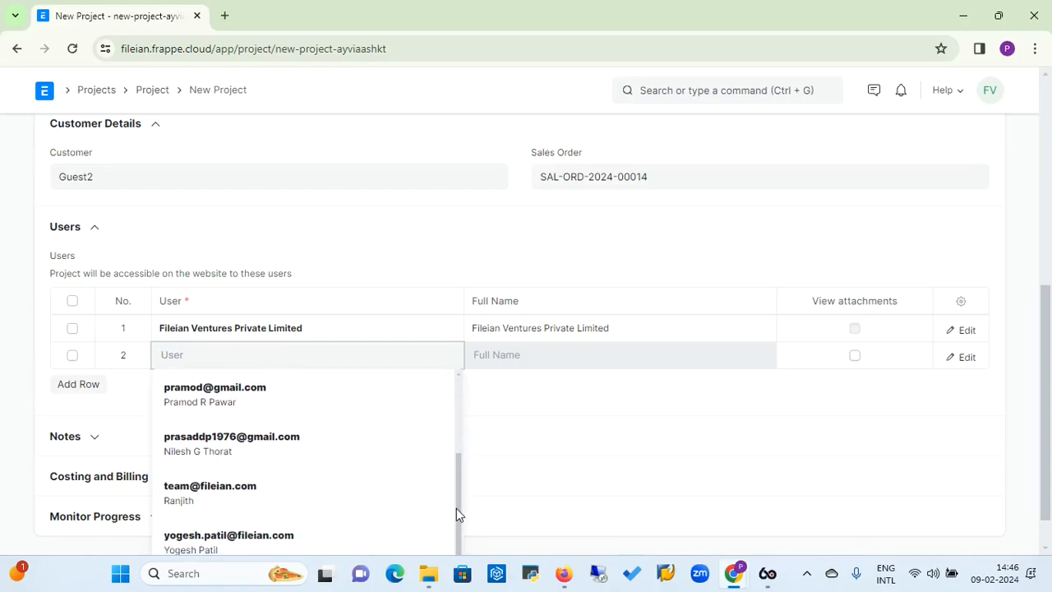
left_click(278, 538)
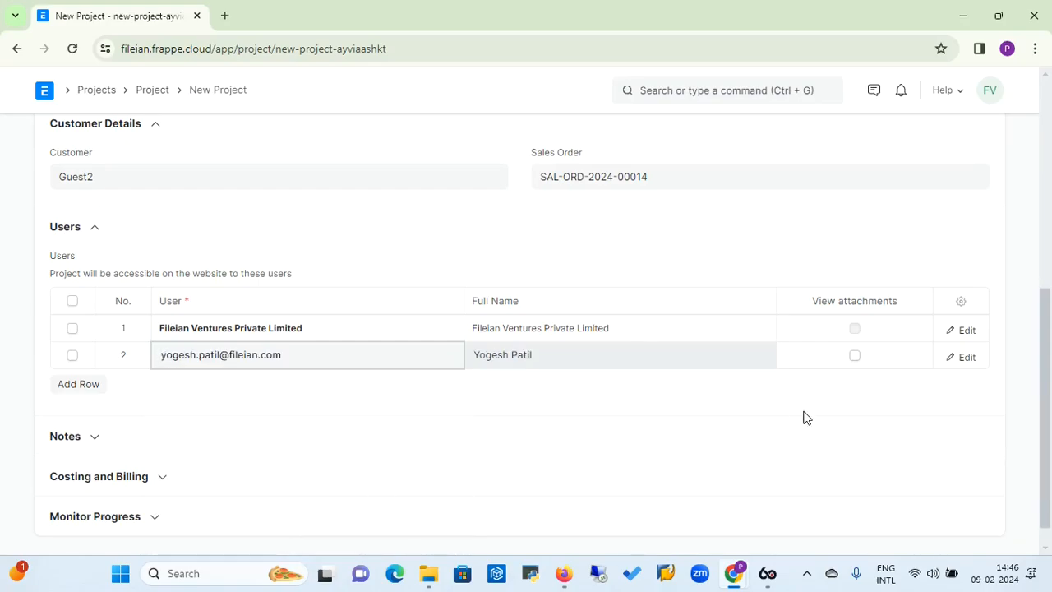
left_click(752, 398)
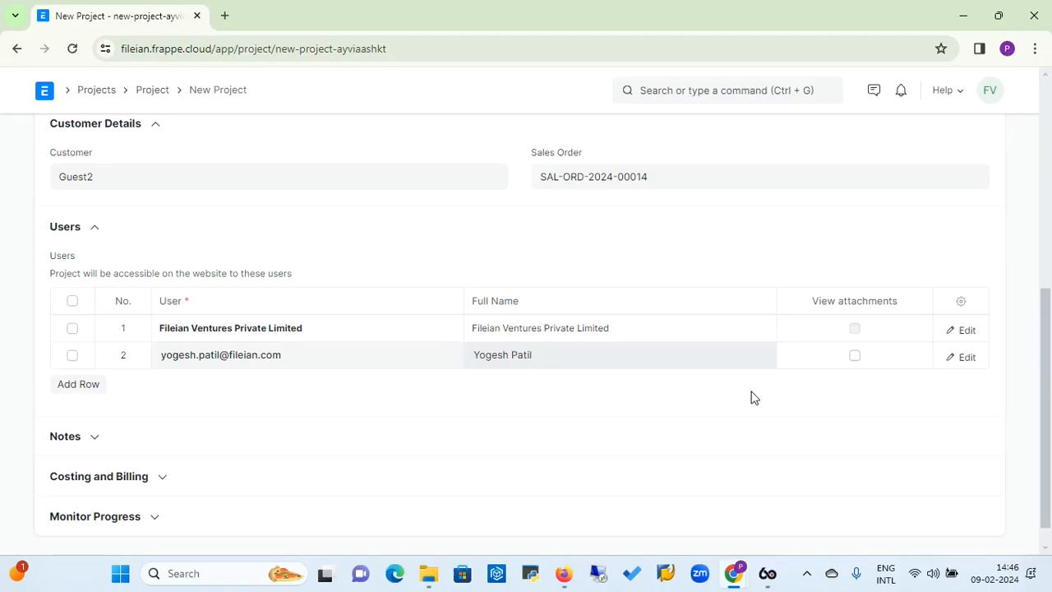
right_click(1047, 308)
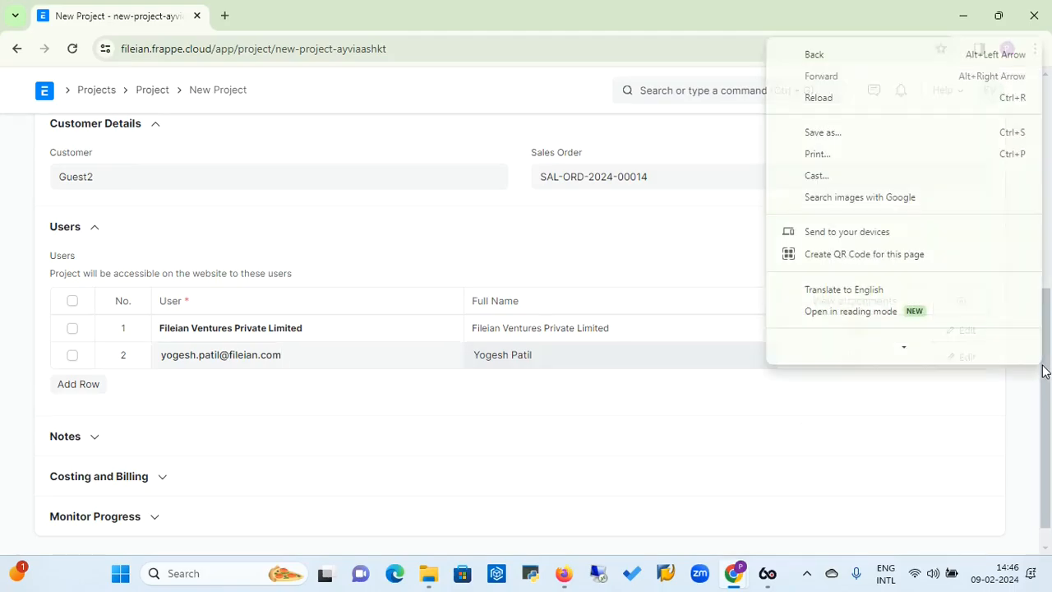
left_click(79, 431)
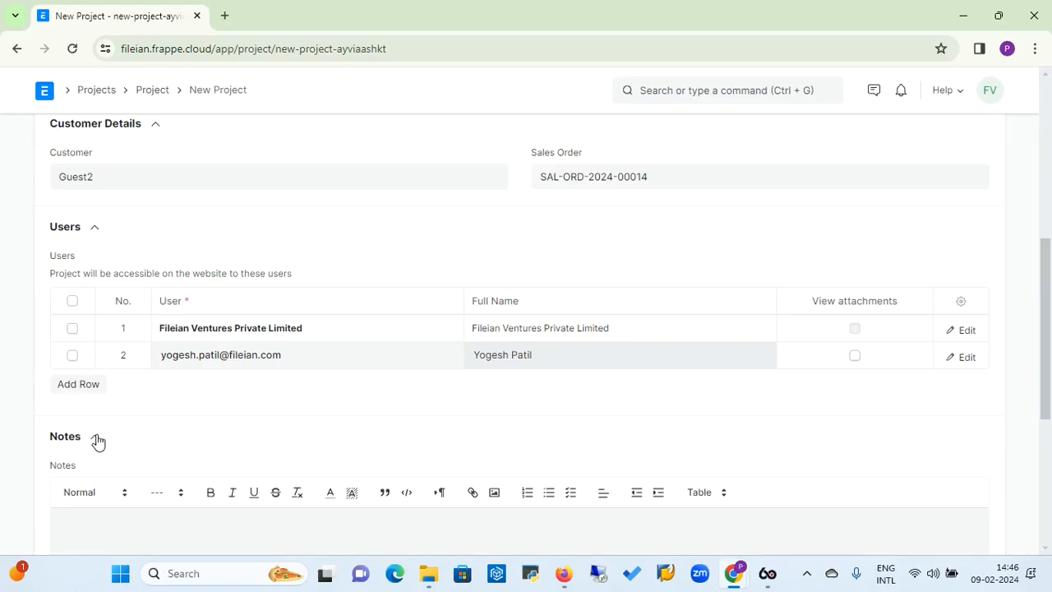
left_click_drag(1043, 333, 1040, 417)
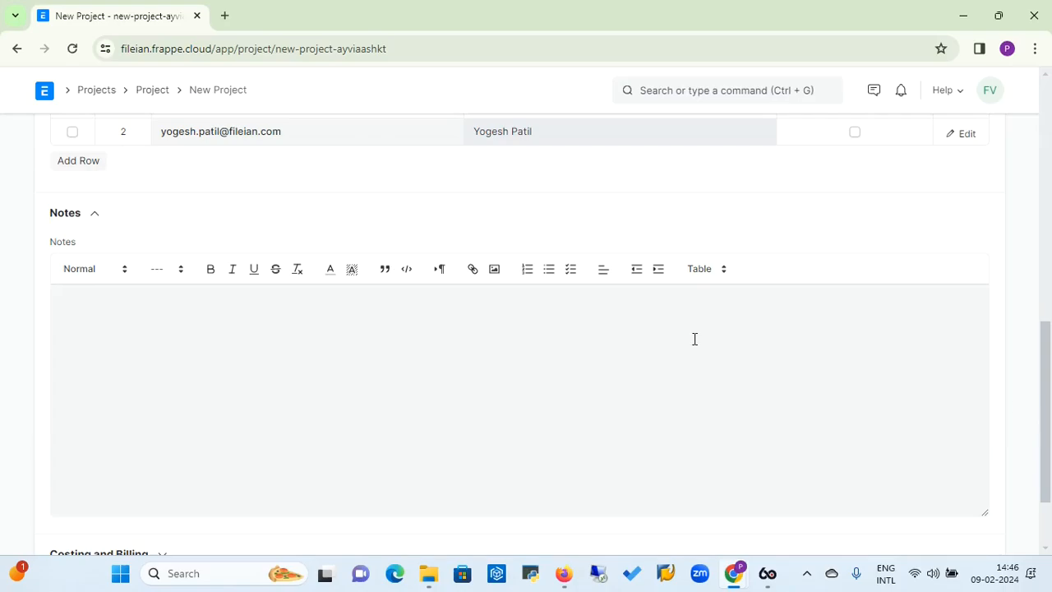
left_click(98, 218)
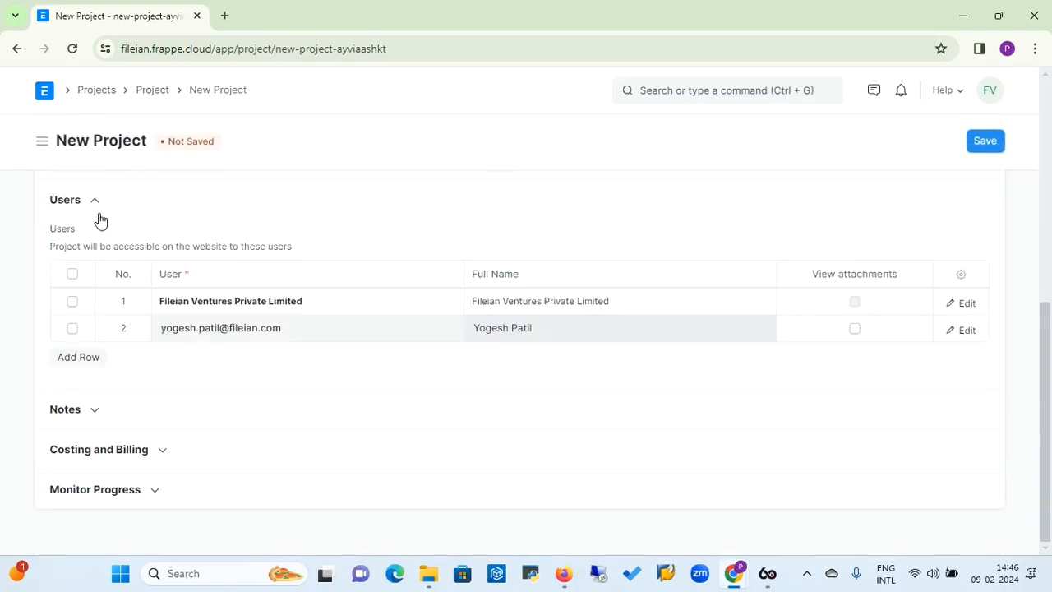
Set the project's estimated cost to 15,00,000.00 and its default cost center to Main - FVPL
left_click(160, 455)
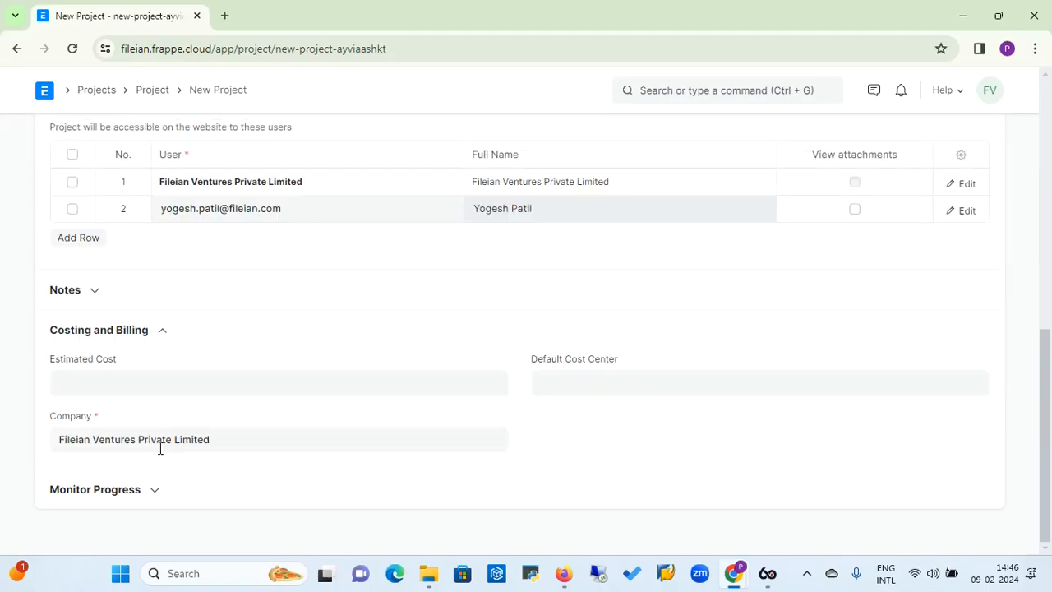
left_click(226, 384)
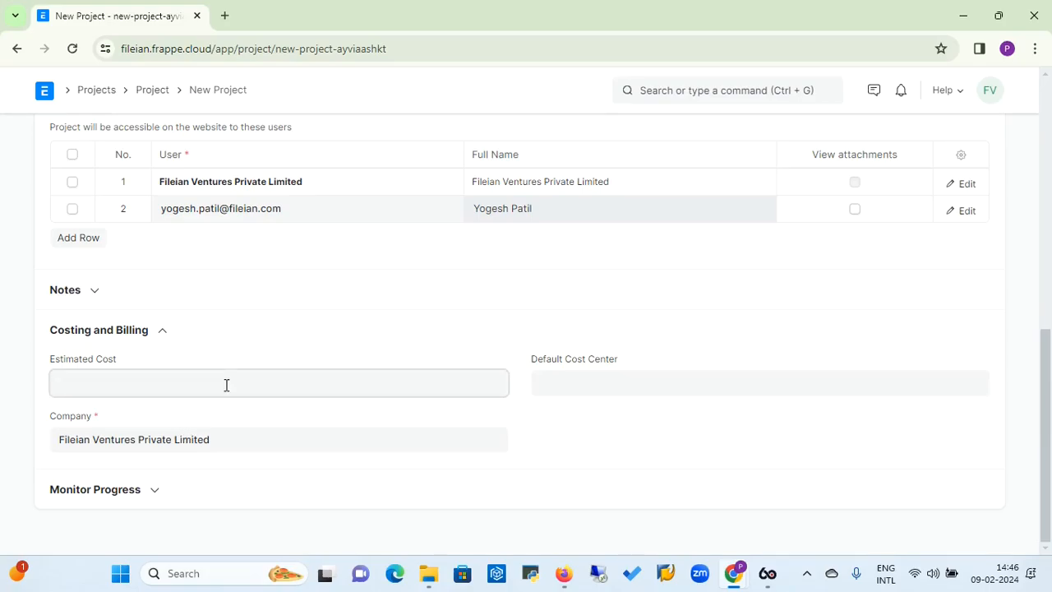
type("1500000")
left_click(587, 375)
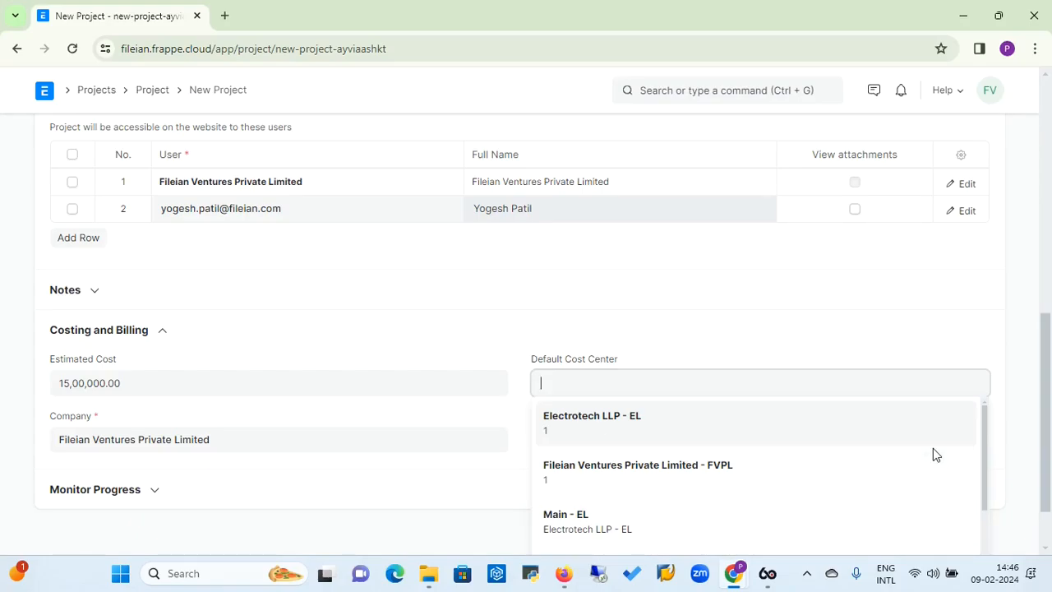
left_click_drag(987, 450, 978, 485)
left_click(642, 497)
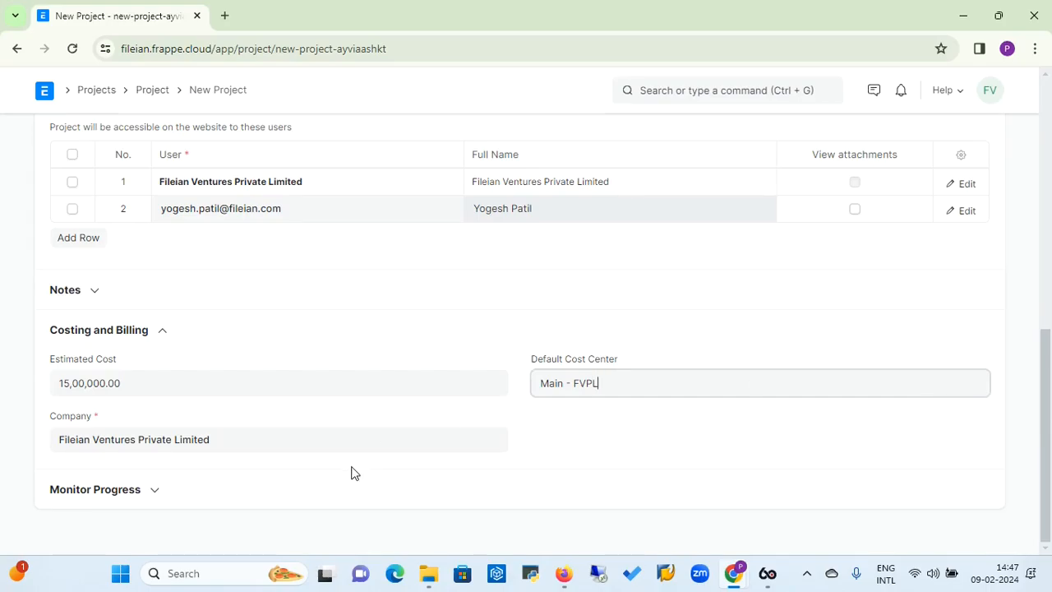
Check the Monitor Progress section and save the project
left_click(159, 496)
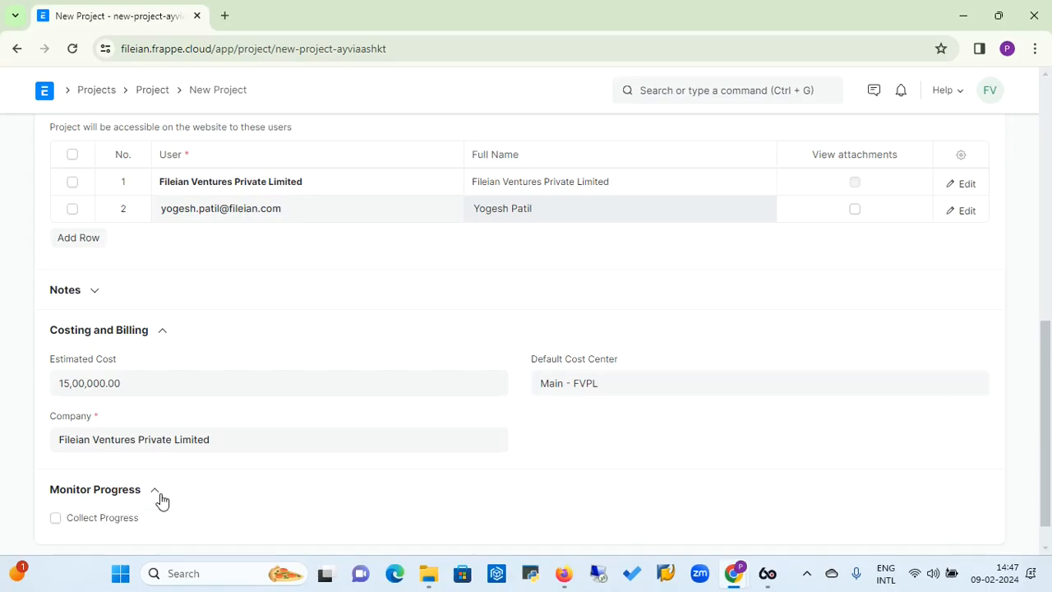
left_click_drag(1044, 369, 1047, 252)
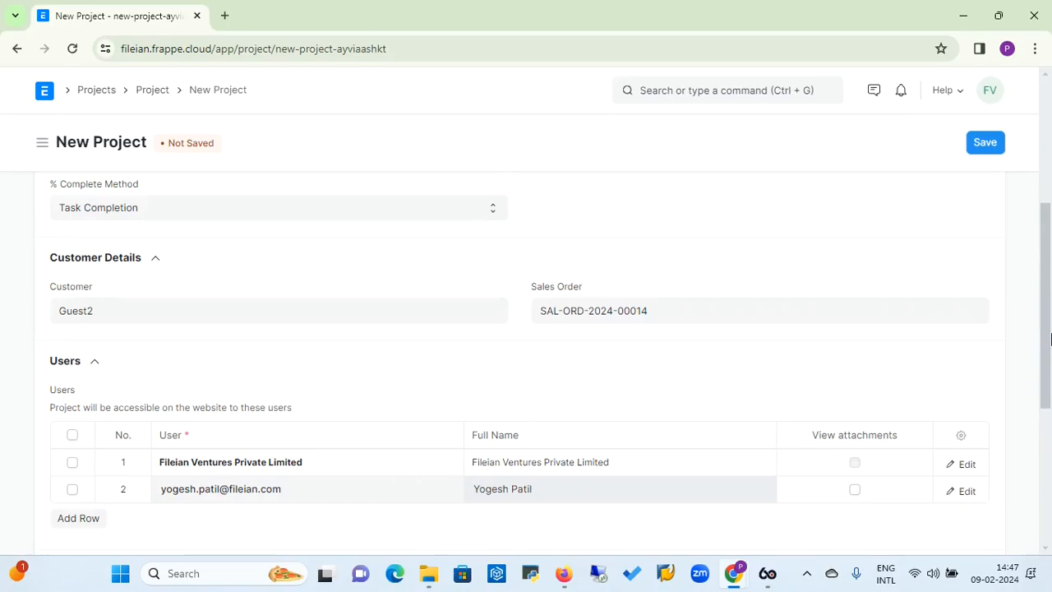
left_click_drag(1050, 337, 1048, 204)
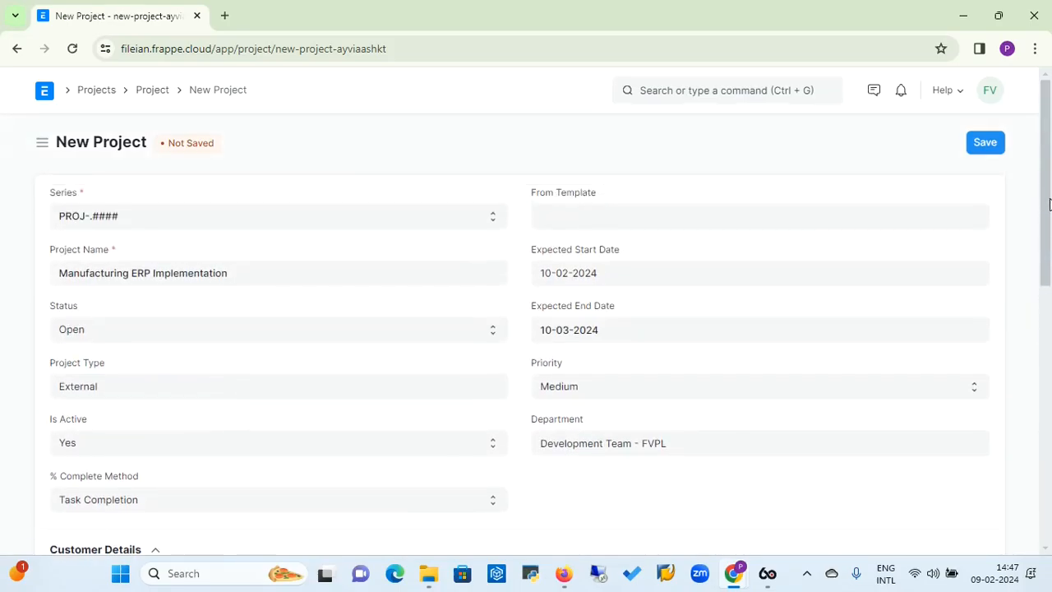
left_click(987, 144)
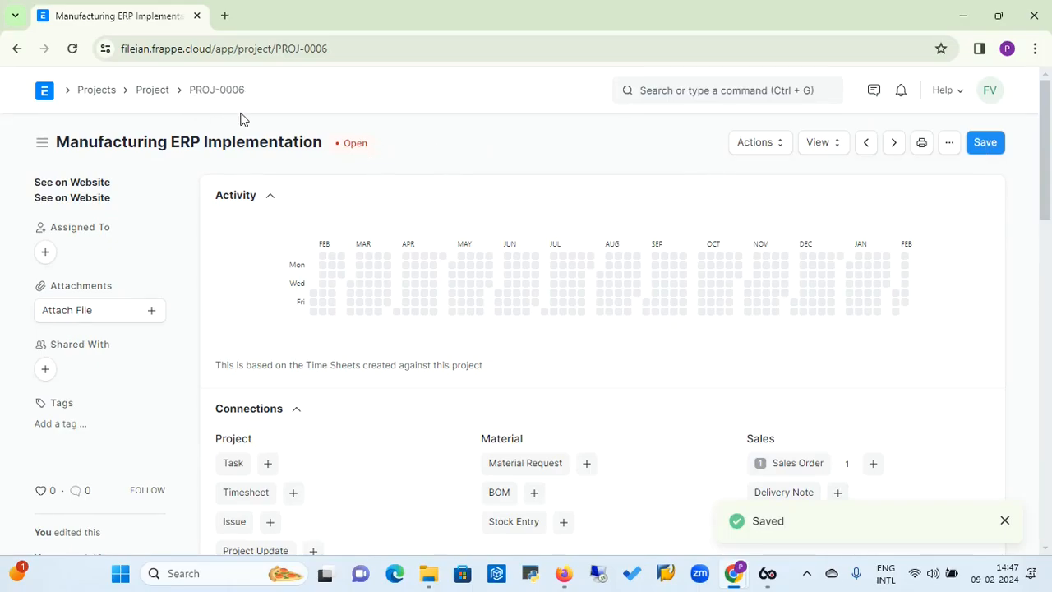
left_click(1007, 521)
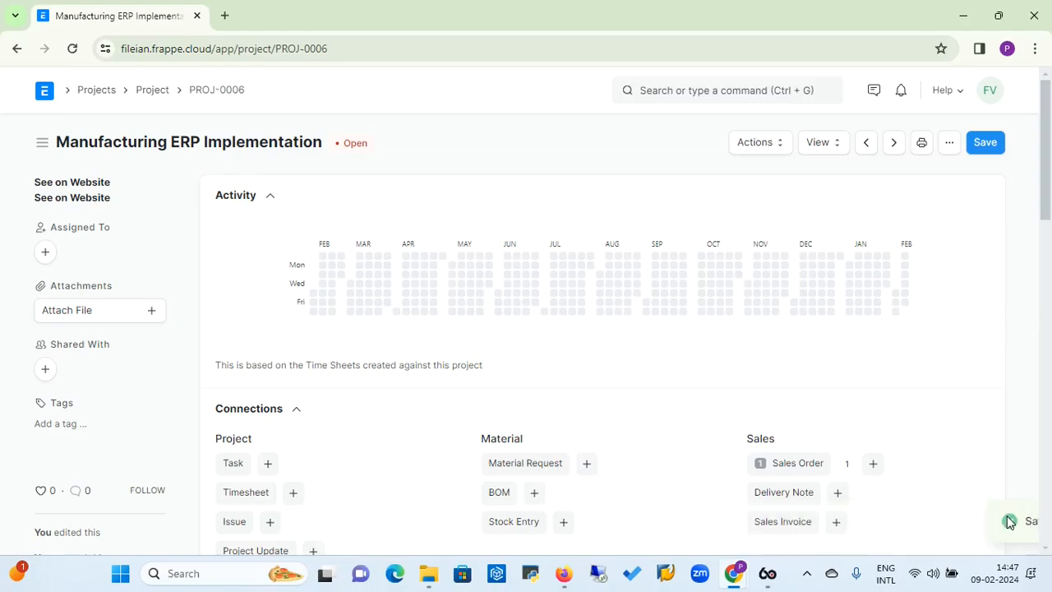
Create a new task from the saved project's connections and get its empty subject ready for entry
left_click_drag(1047, 170, 1047, 217)
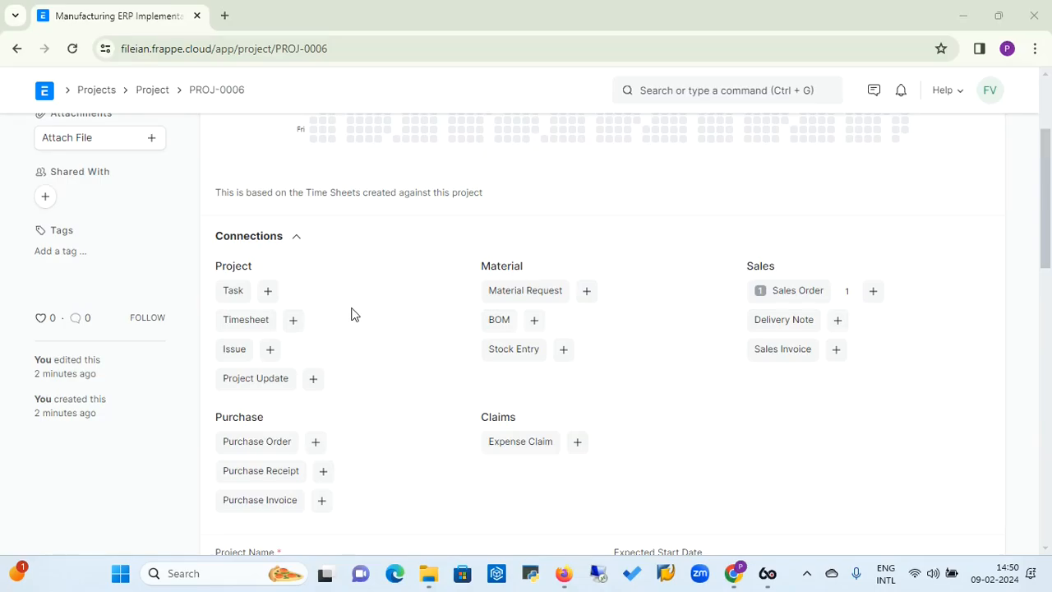
left_click(269, 293)
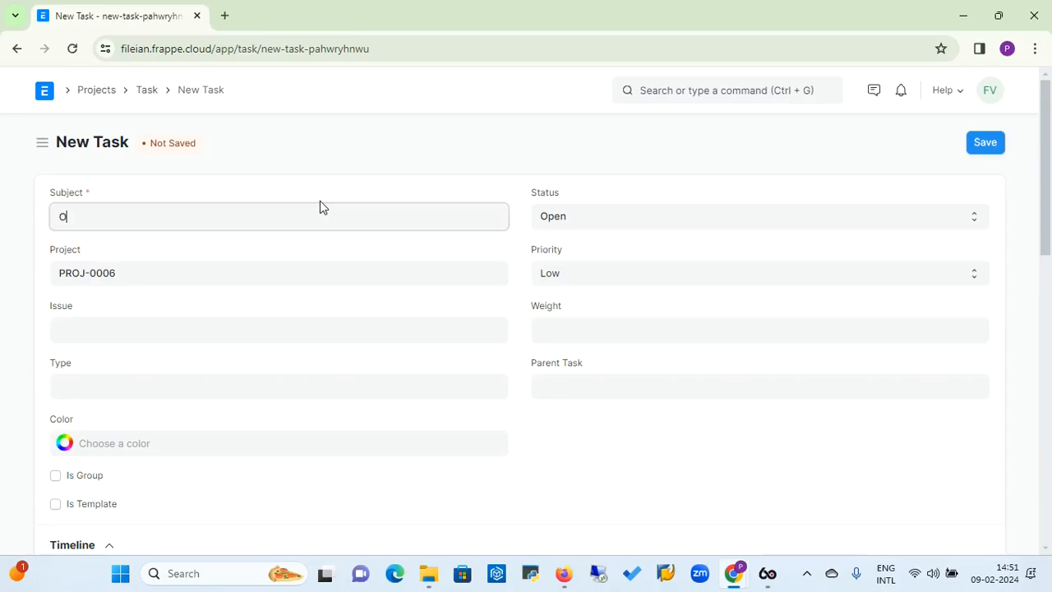
key("BackSpace")
key("BackSpace")
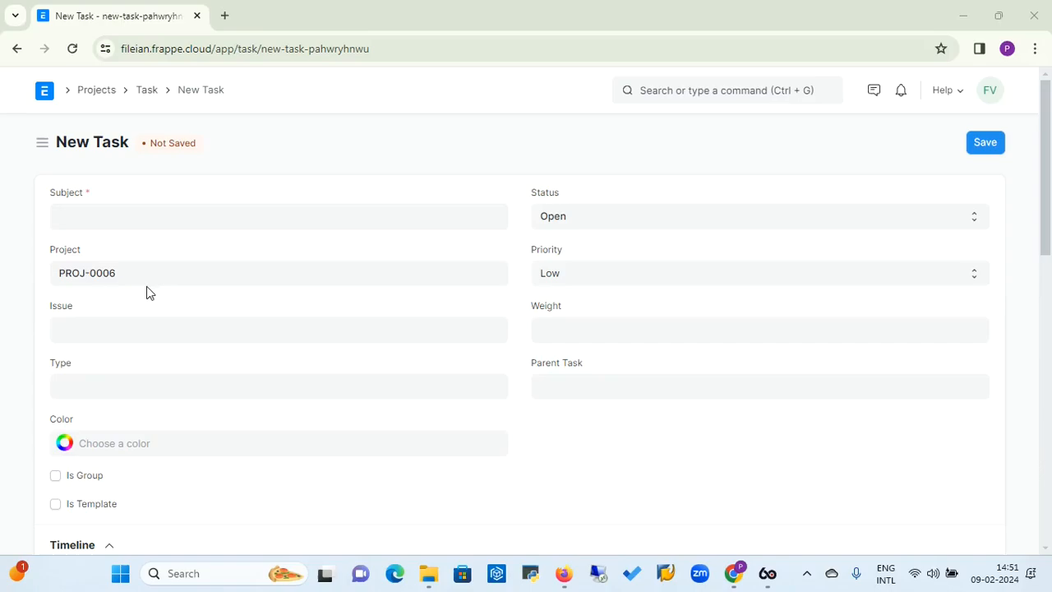
left_click(136, 214)
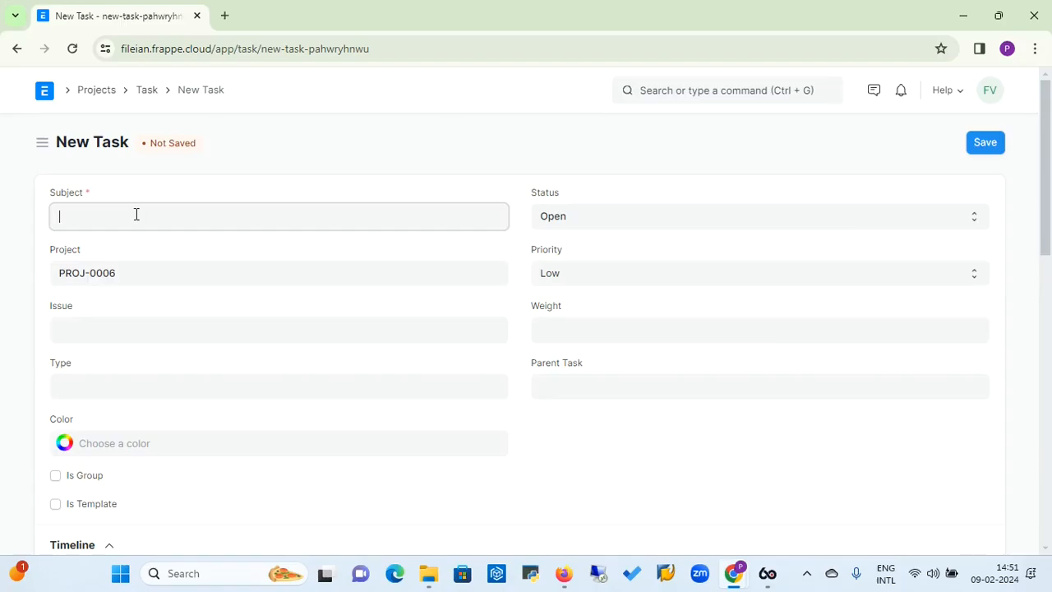
type("Re")
key("Tab")
type("q")
key("BackSpace")
key("BackSpace")
key("BackSpace")
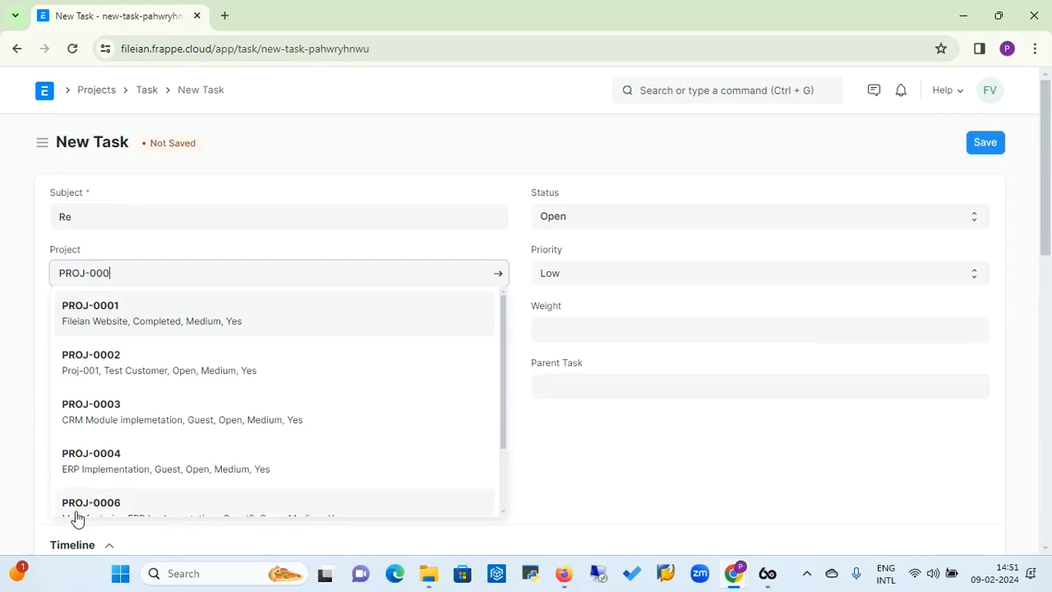
left_click(85, 508)
Set the new task's subject to Information Gathering
left_click(153, 213)
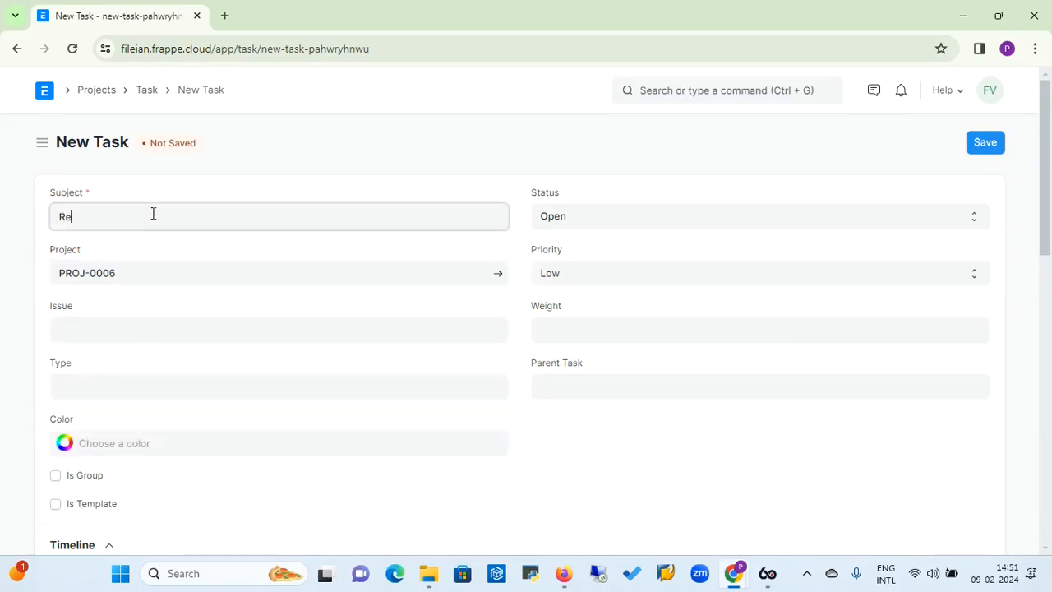
type("quired")
key("BackSpace")
key("BackSpace")
key("BackSpace")
key("BackSpace")
key("BackSpace")
key("BackSpace")
key("BackSpace")
key("BackSpace")
type("Information Gathering")
left_click(184, 339)
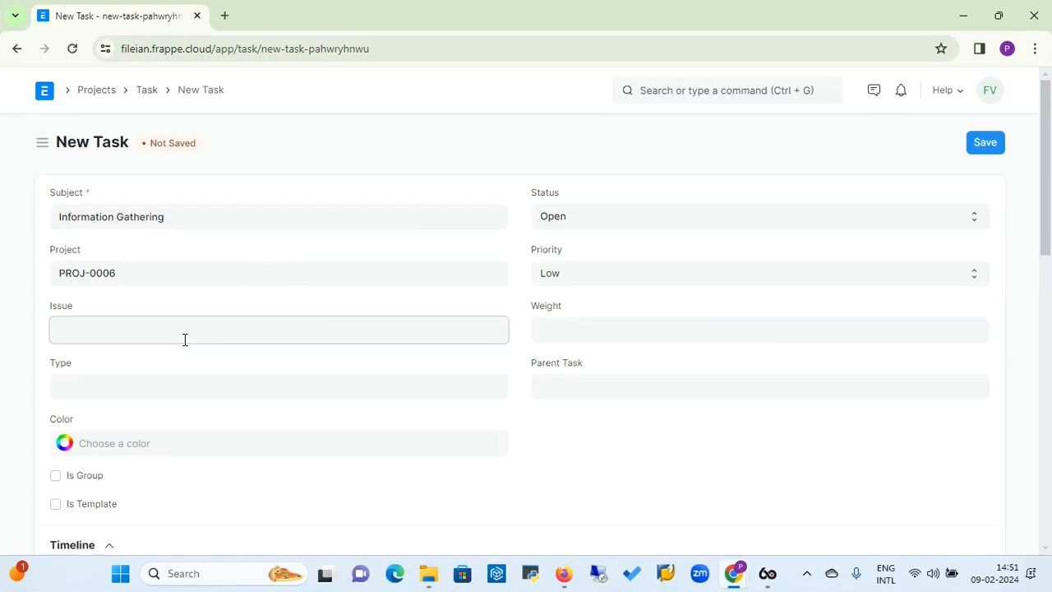
type("REquiree")
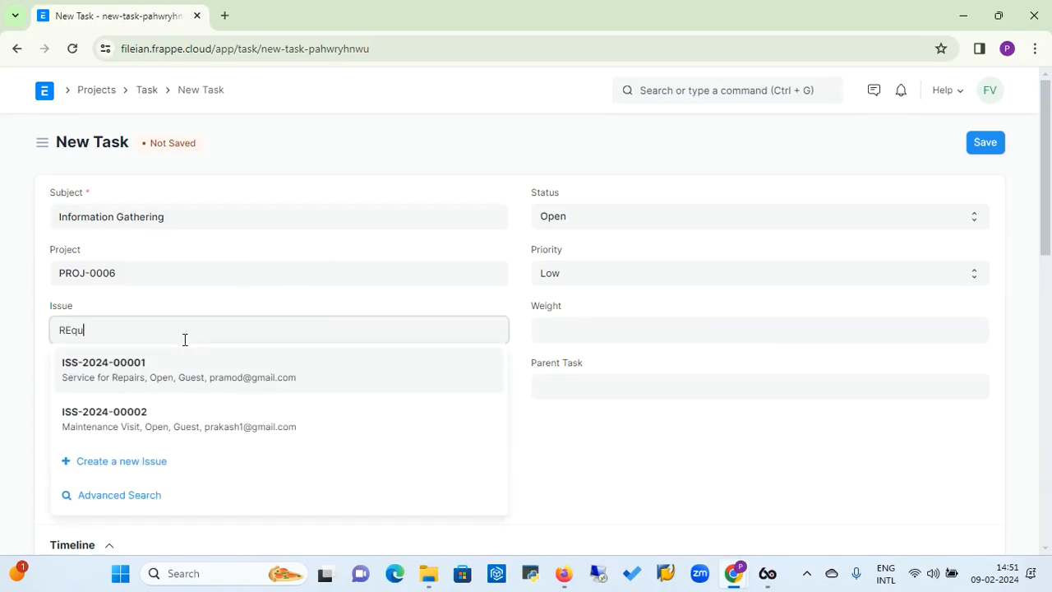
key("BackSpace")
key("BackSpace")
key("BackSpace")
key("BackSpace")
key("BackSpace")
key("BackSpace")
key("BackSpace")
left_click(217, 306)
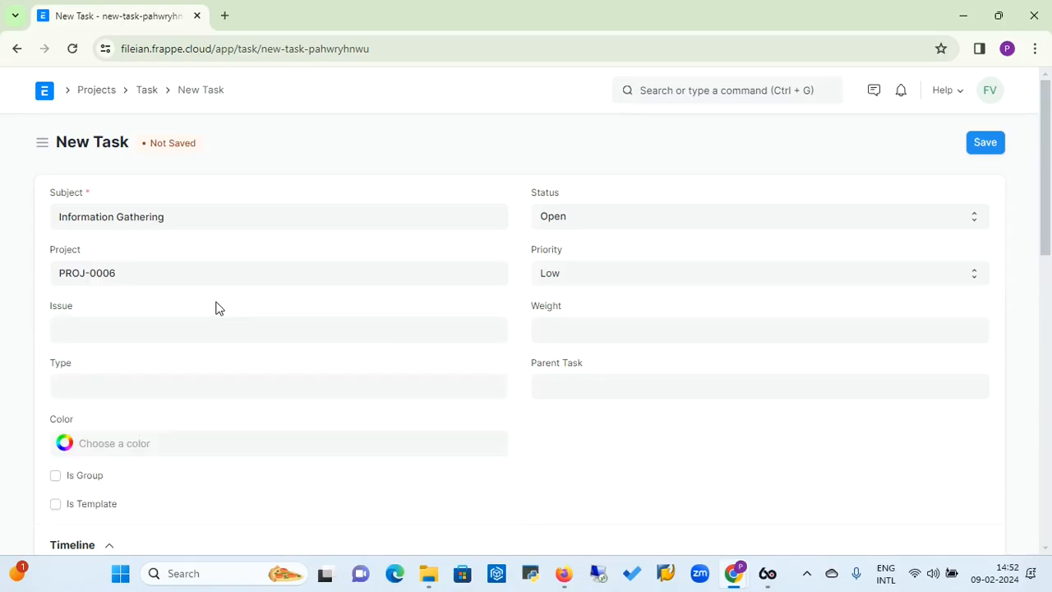
left_click(185, 324)
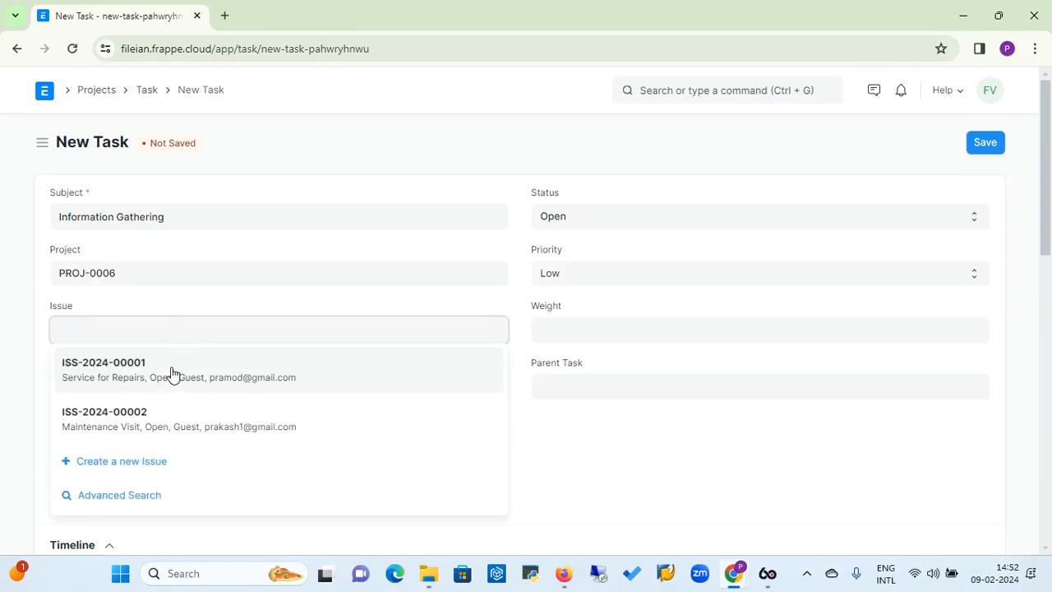
left_click(207, 303)
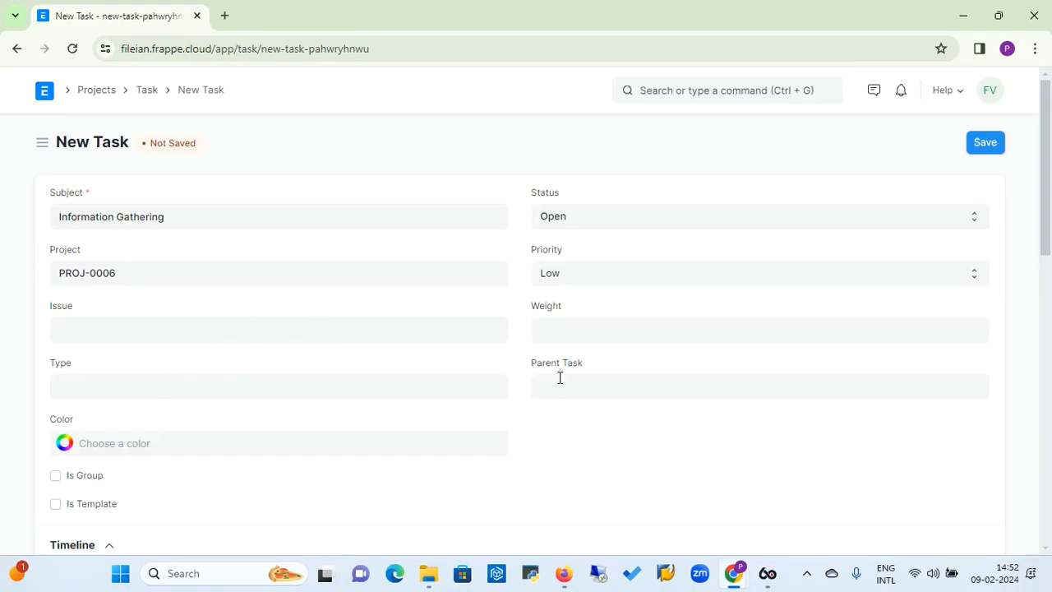
Set the task's priority to High and its weight to 100
left_click(584, 280)
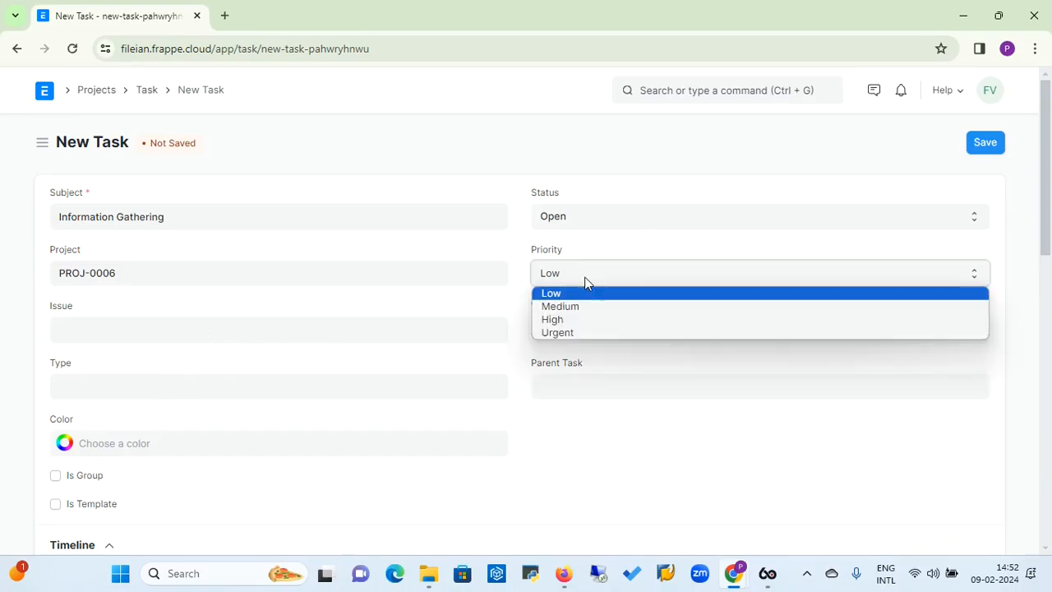
left_click(574, 307)
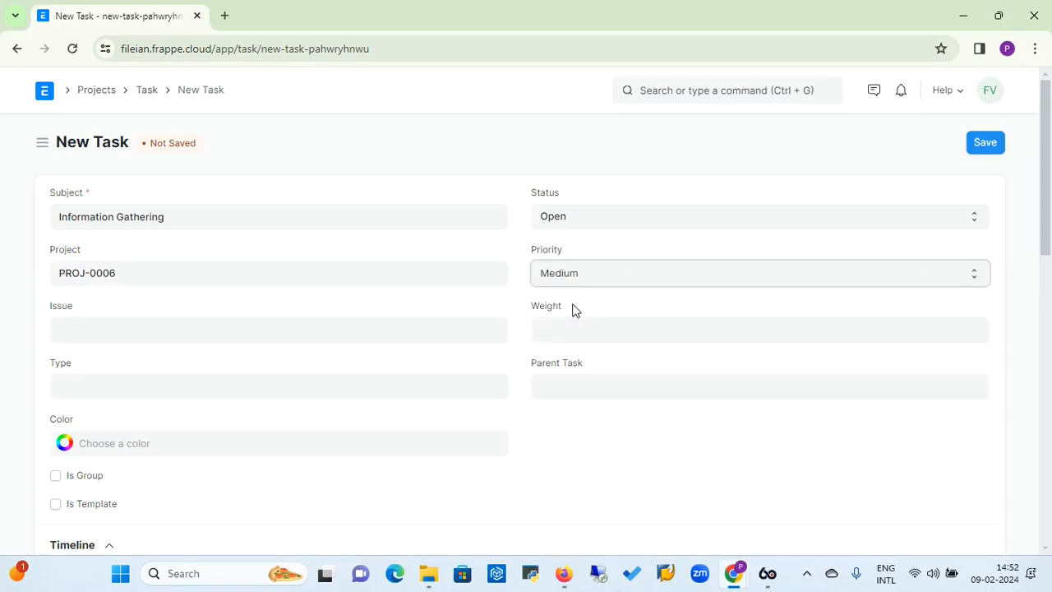
left_click(602, 280)
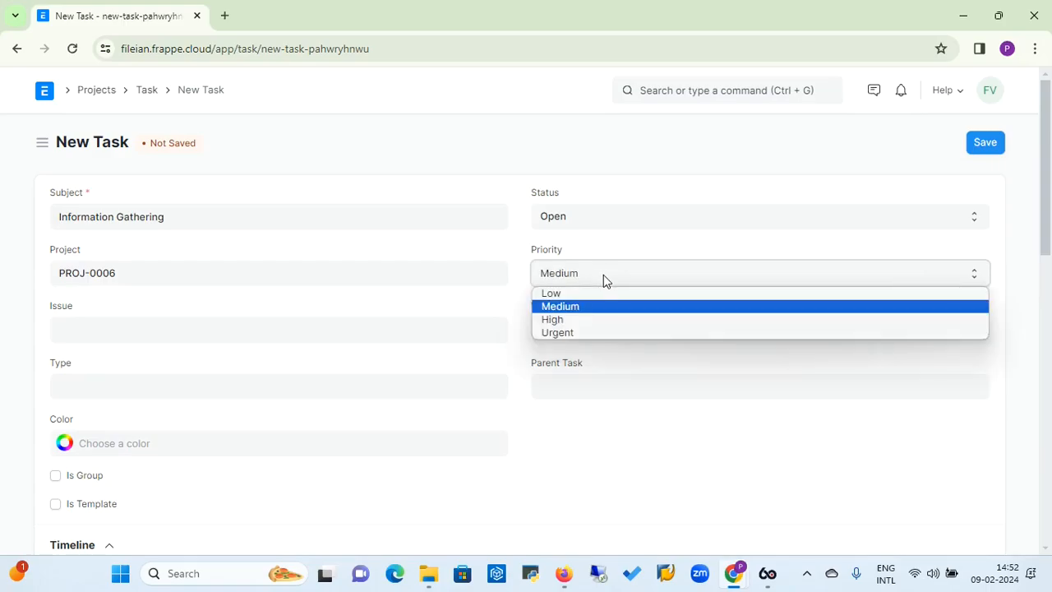
left_click(580, 321)
left_click(576, 330)
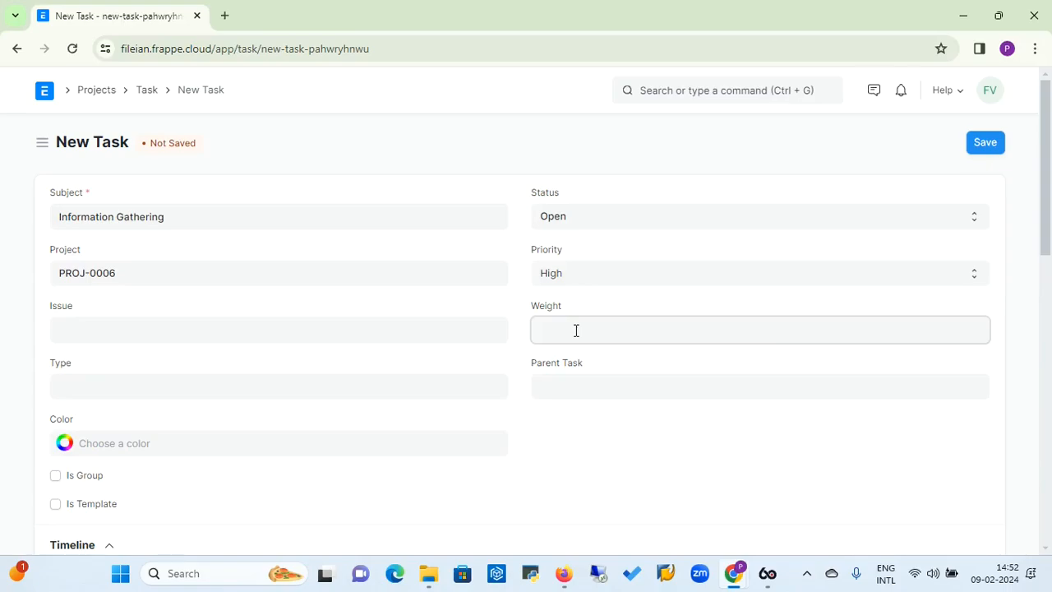
type("100")
Set the task's type to Information Gathering and check the parent task options, leaving Parent Task empty
left_click(320, 388)
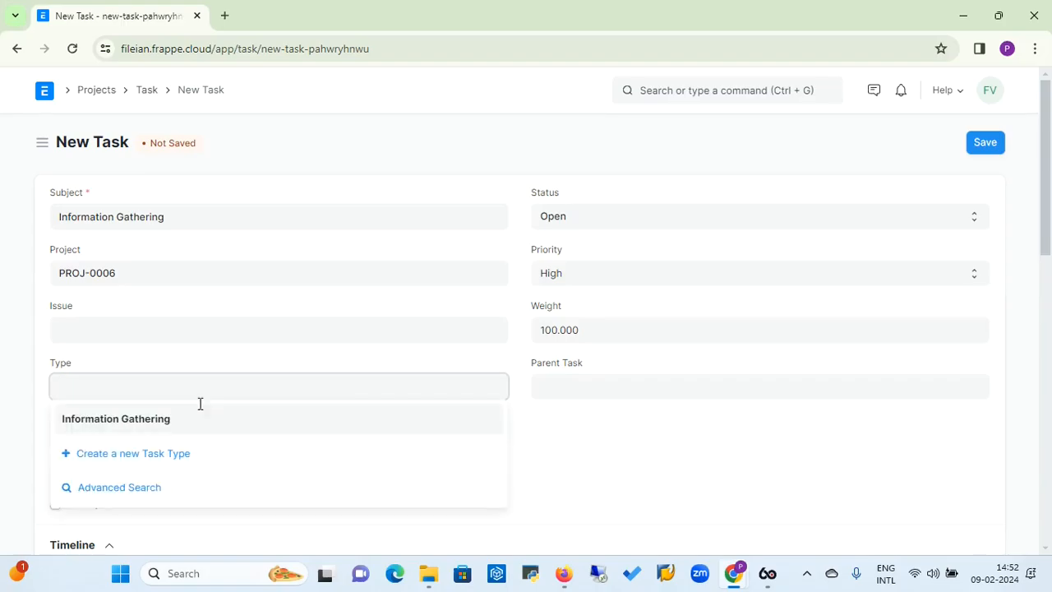
left_click(145, 418)
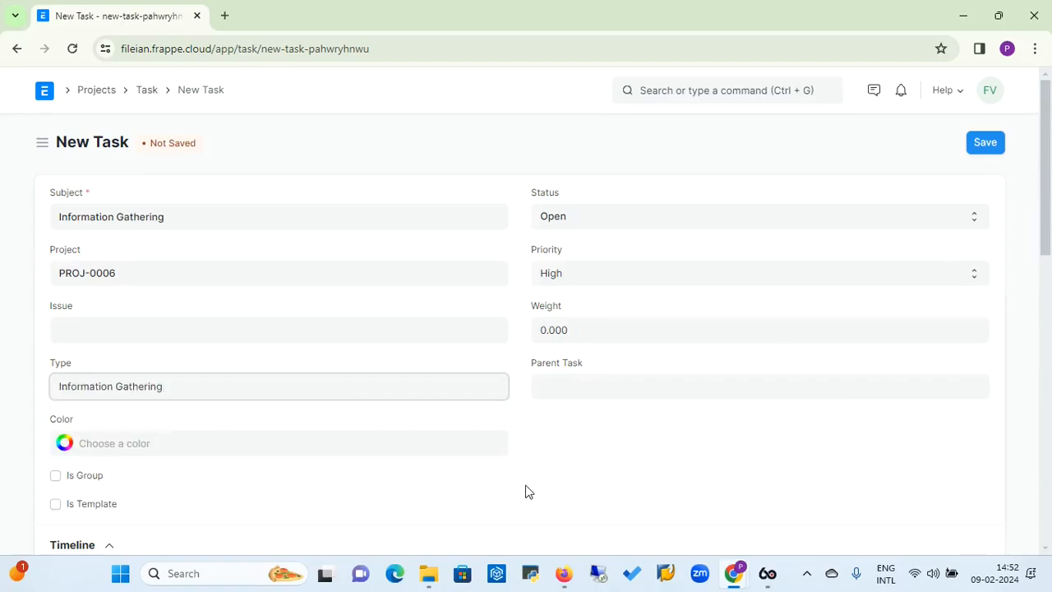
left_click(602, 384)
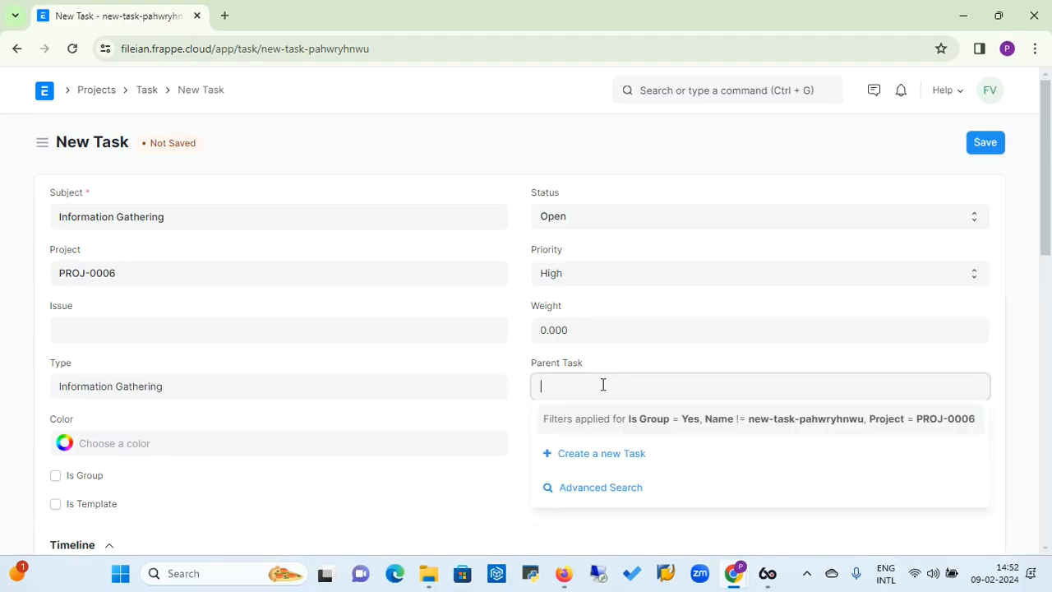
left_click(522, 423)
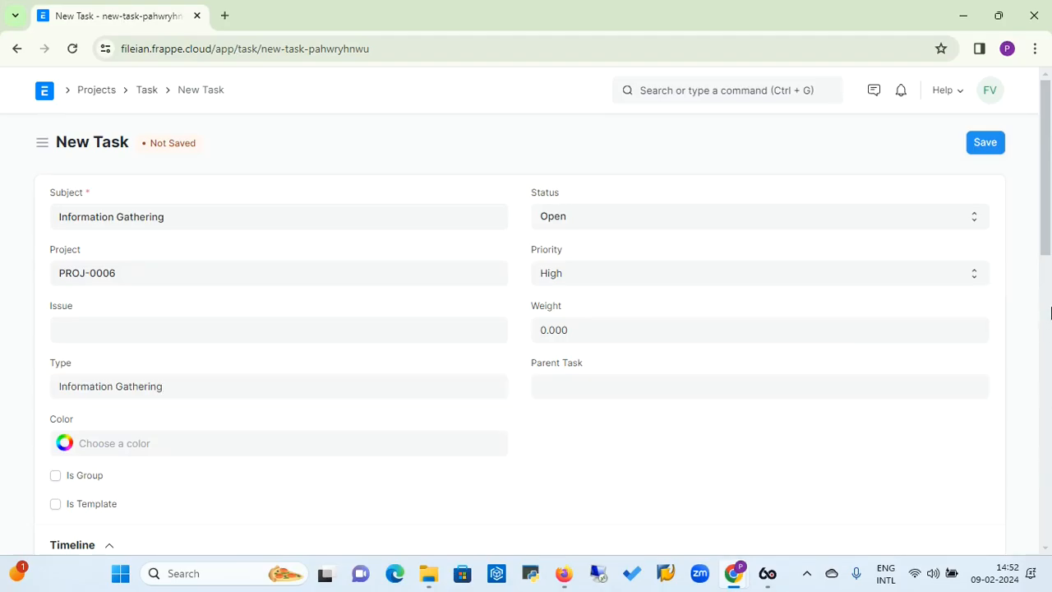
Set the task's expected start date and expected end date both to 09-02-2024
scroll(821, 312, "down", 3)
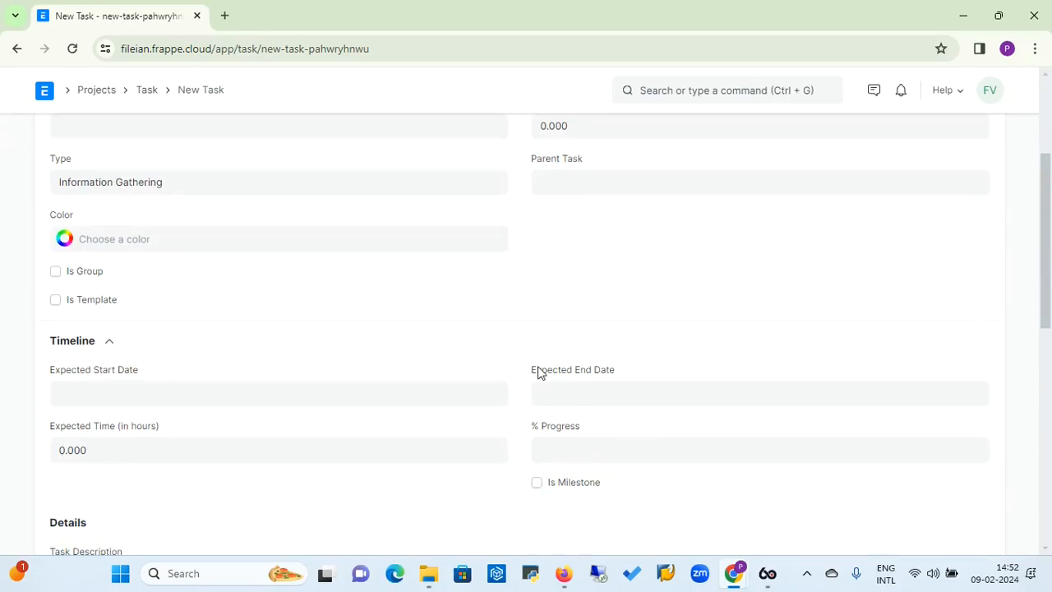
left_click(266, 402)
left_click(199, 251)
left_click(622, 394)
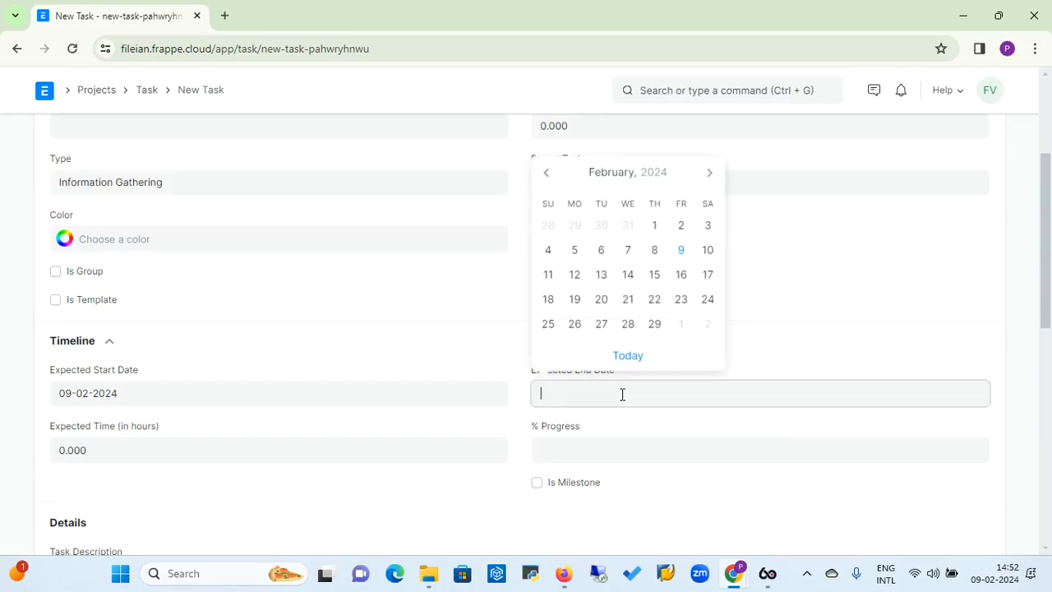
left_click(681, 255)
Set the task's expected time to 2 hours and its progress to 100 percent
left_click(234, 442)
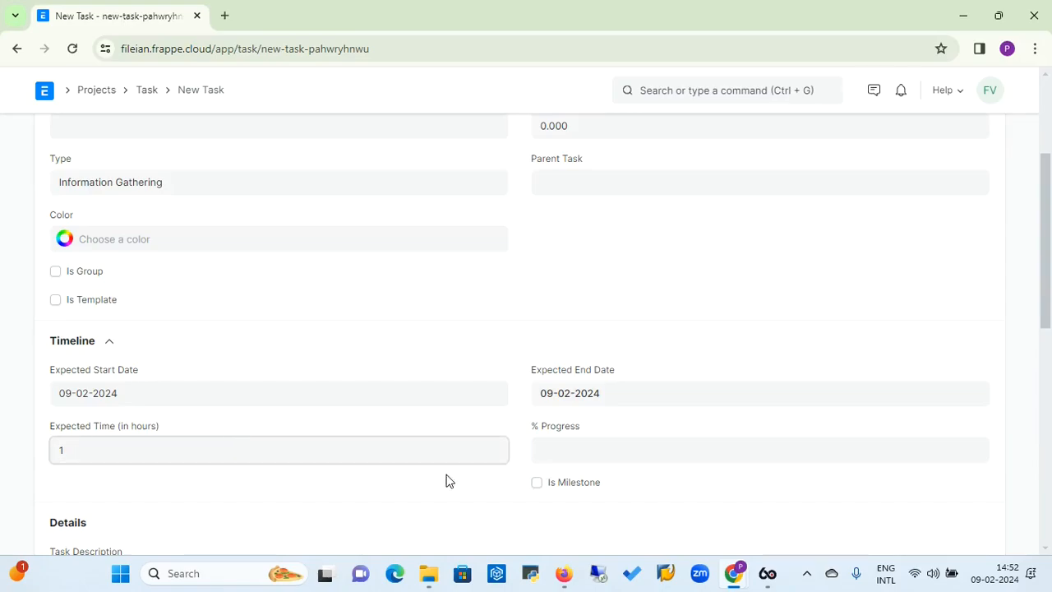
left_click(511, 434)
left_click(581, 449)
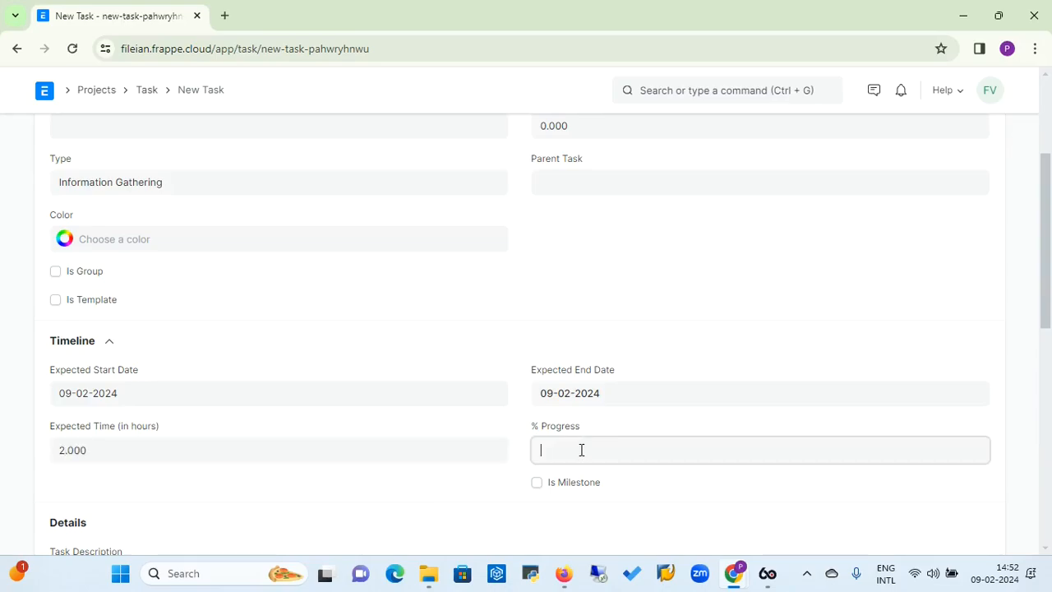
type("100")
left_click(487, 476)
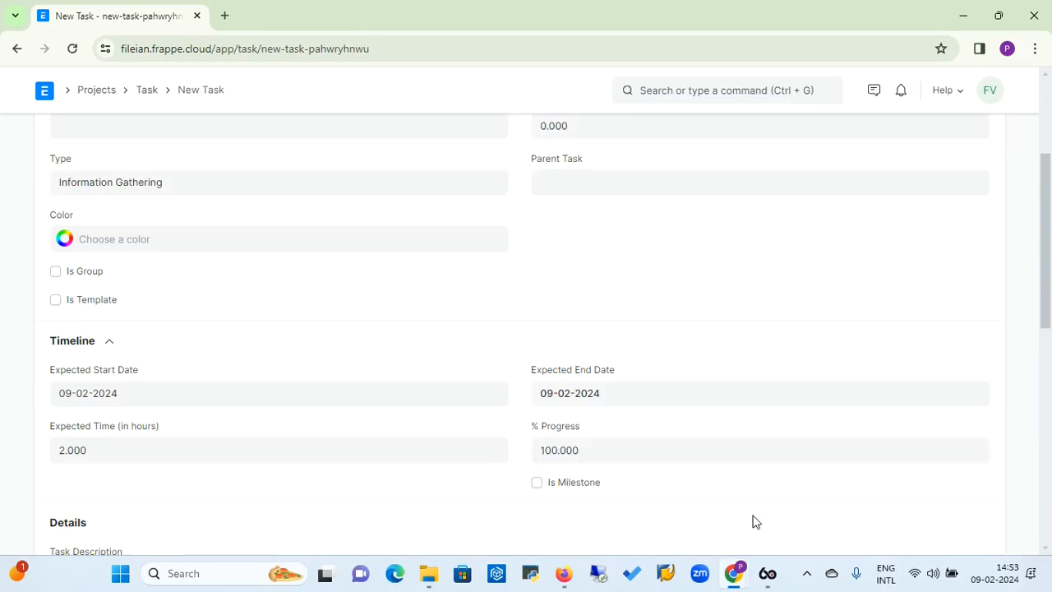
Enter the task description "Get All Required Information for ERP Implementation"
left_click_drag(1049, 285, 1049, 345)
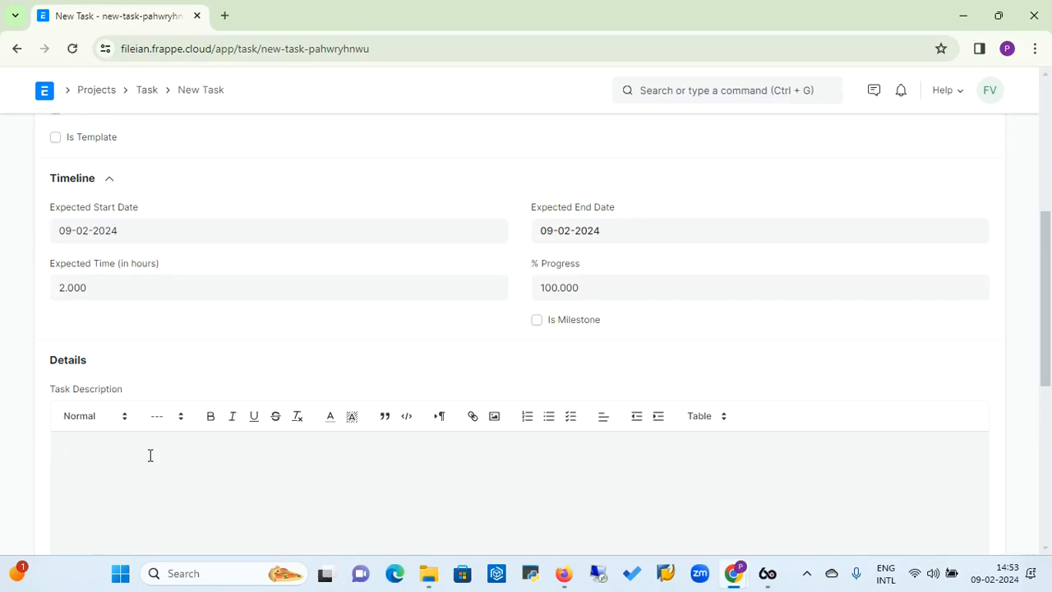
type("et ")
type("A")
type("ll Inforamk")
key("BackSpace")
key("BackSpace")
type("rmation")
key("BackSpace")
key("BackSpace")
key("BackSpace")
key("BackSpace")
key("BackSpace")
key("BackSpace")
key("BackSpace")
key("BackSpace")
key("BackSpace")
key("BackSpace")
type("Reqired Information for ERPO")
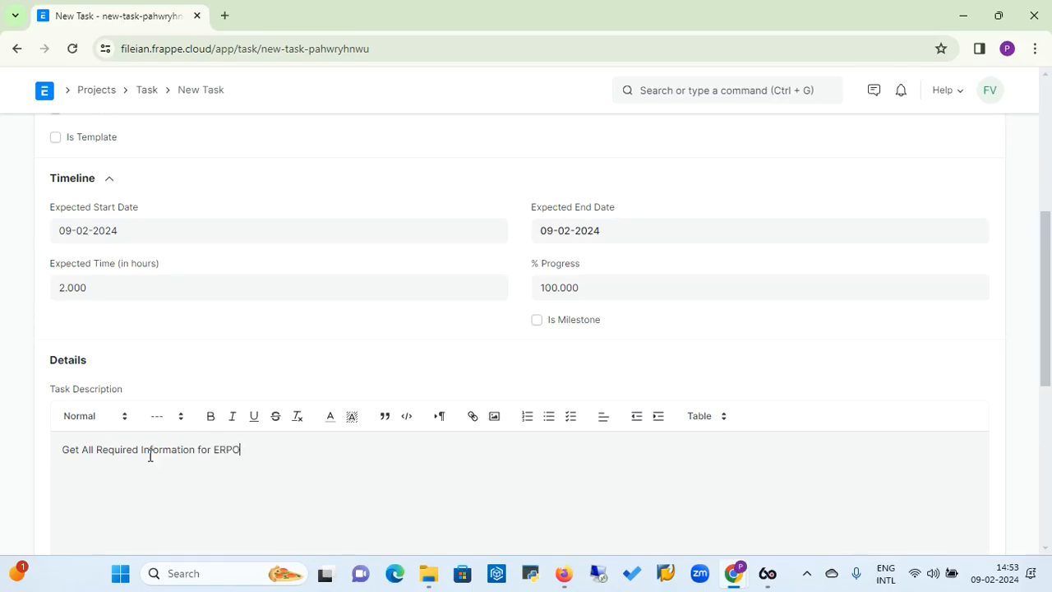
type("Impolement")
key("BackSpace")
key("BackSpace")
key("BackSpace")
type("lementatio")
Check the task's Dependencies section and save the task
left_click_drag(1047, 273, 1049, 446)
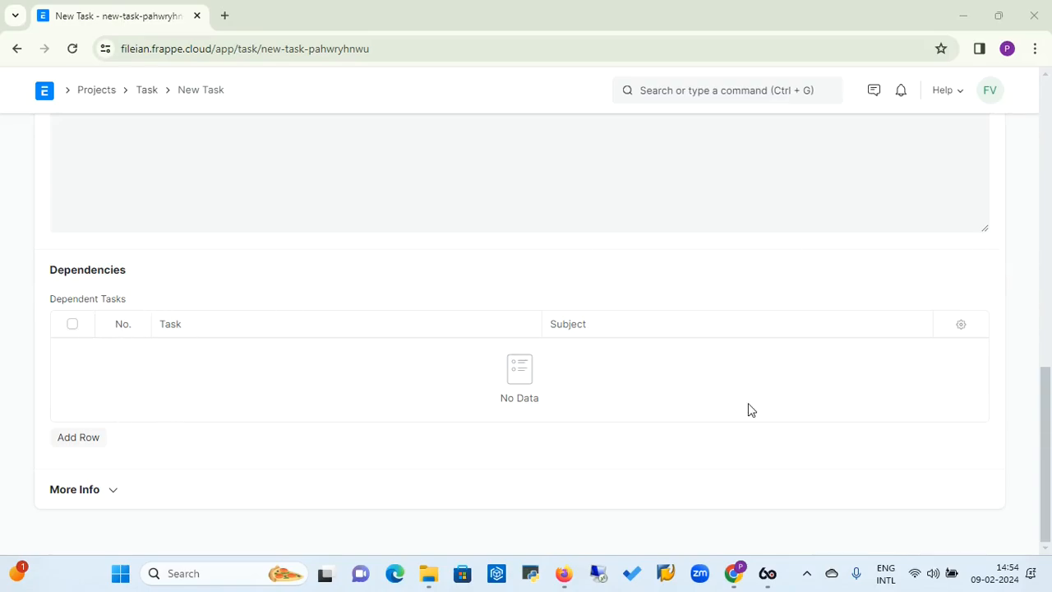
left_click(1046, 436)
left_click_drag(1046, 436, 1049, 122)
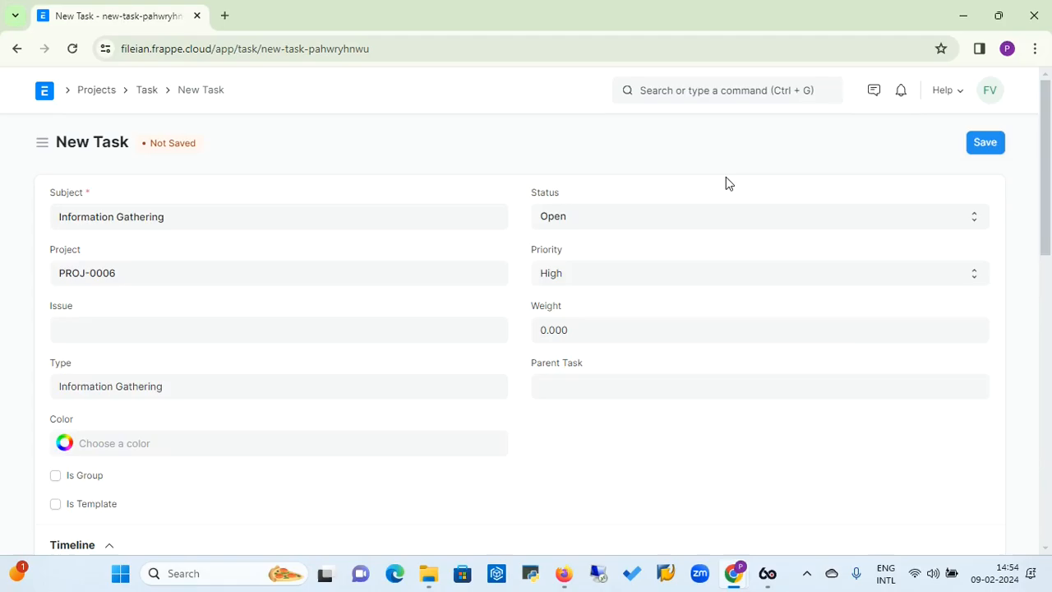
left_click(981, 143)
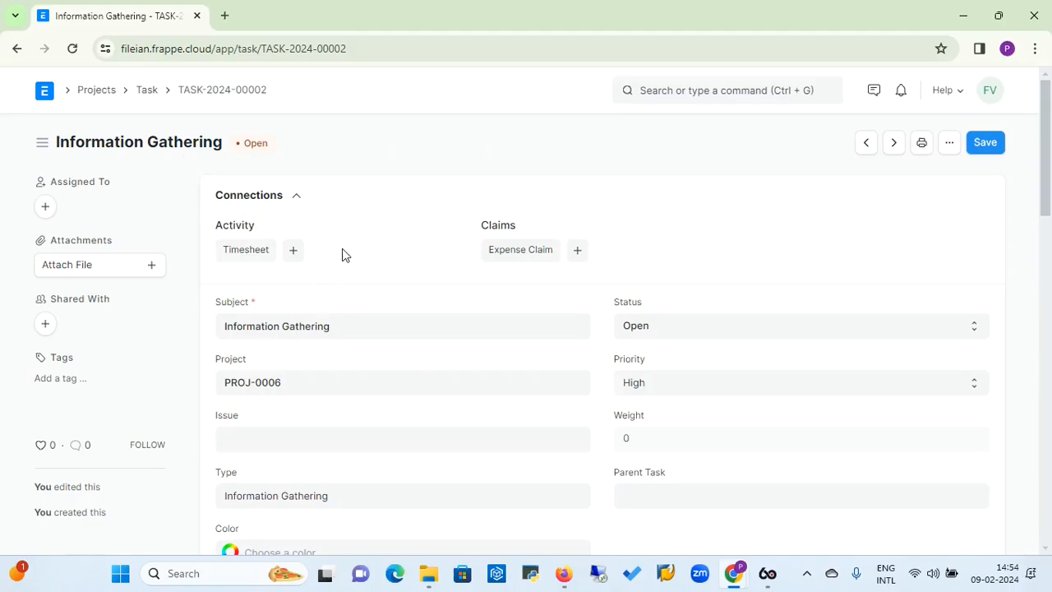
Try a new timesheet from the task, and open the Manufacturing ERP Implementation project from the project list instead
left_click(297, 258)
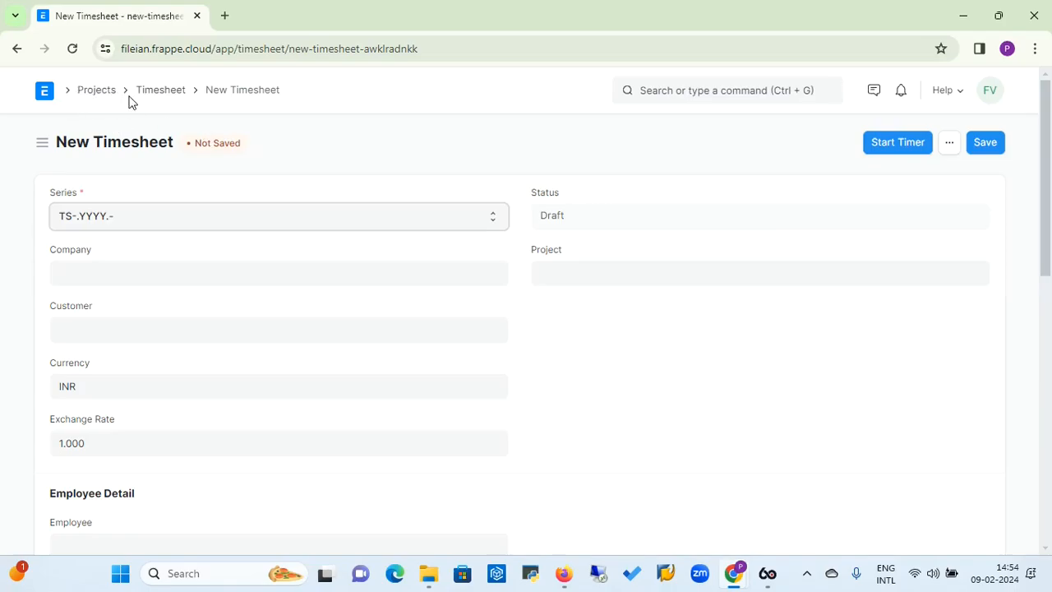
left_click(93, 94)
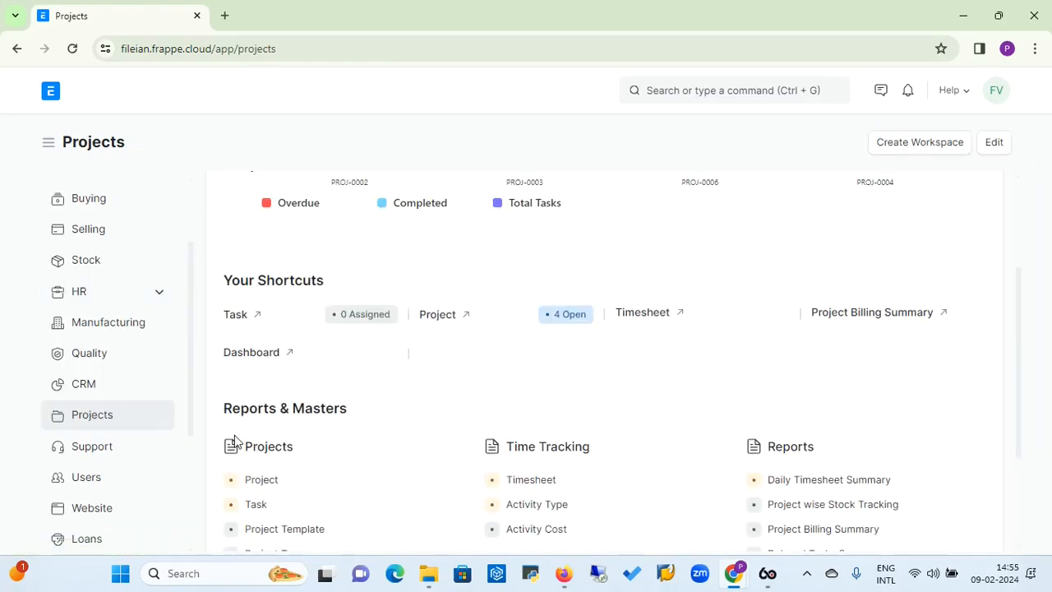
left_click(261, 484)
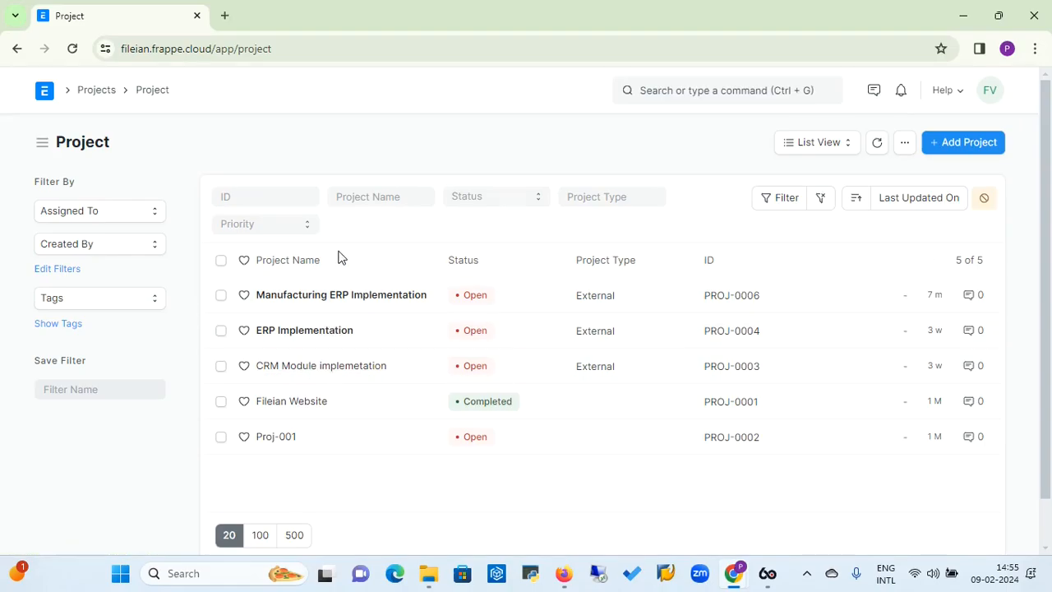
left_click(328, 298)
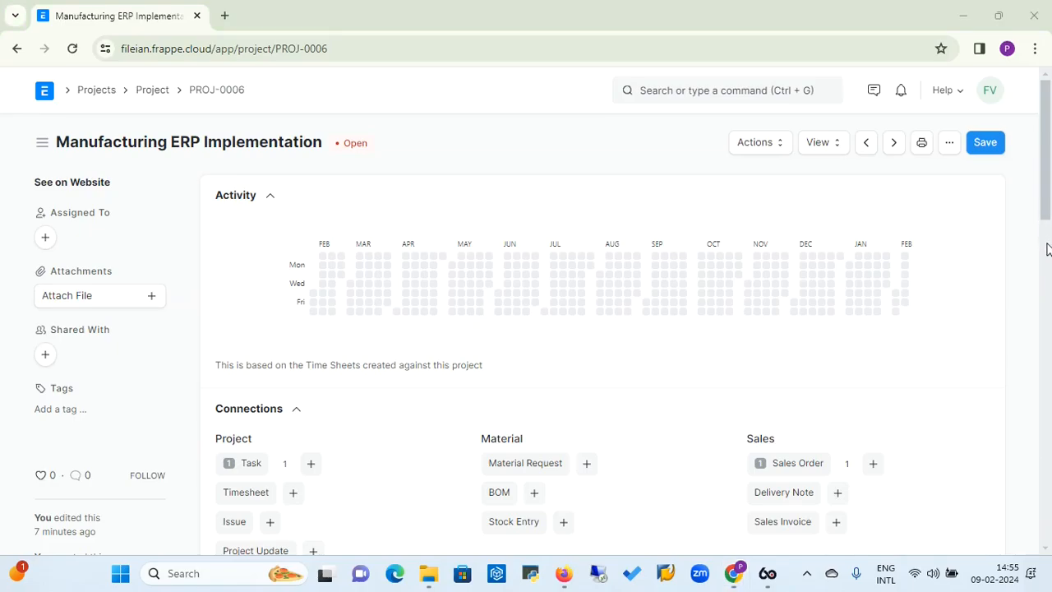
Create a timesheet from the project's connections with company Fileian Ventures Private Limited and project PROJ-0006
scroll(1046, 249, "down", 2)
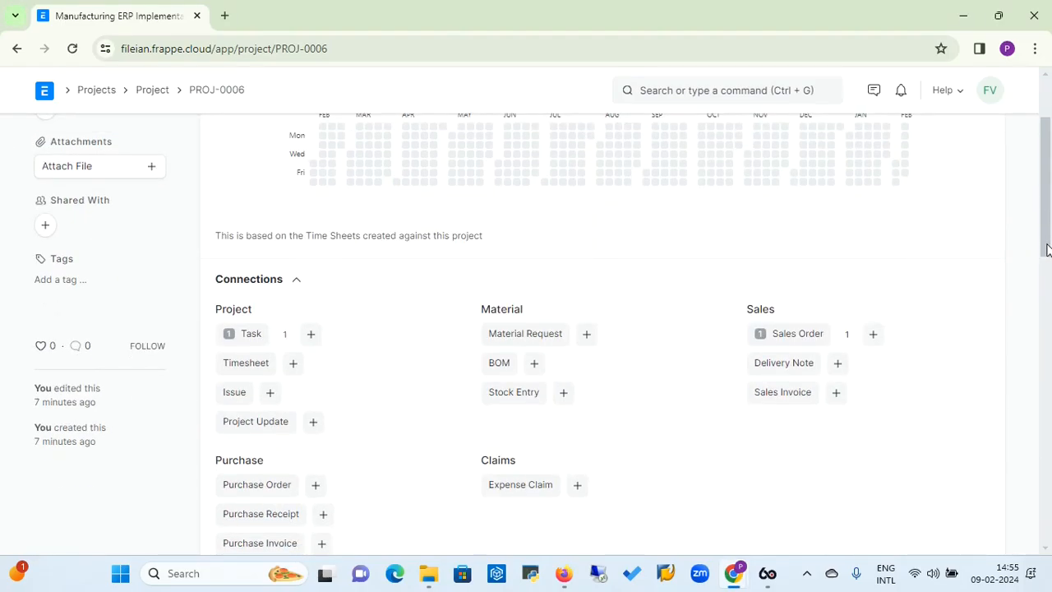
left_click(293, 364)
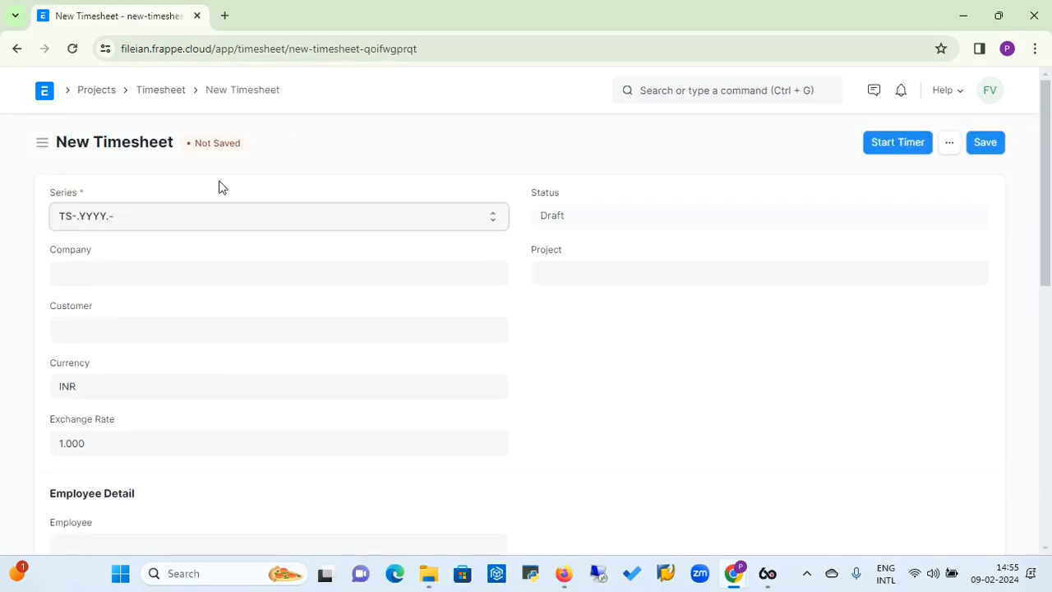
left_click(165, 273)
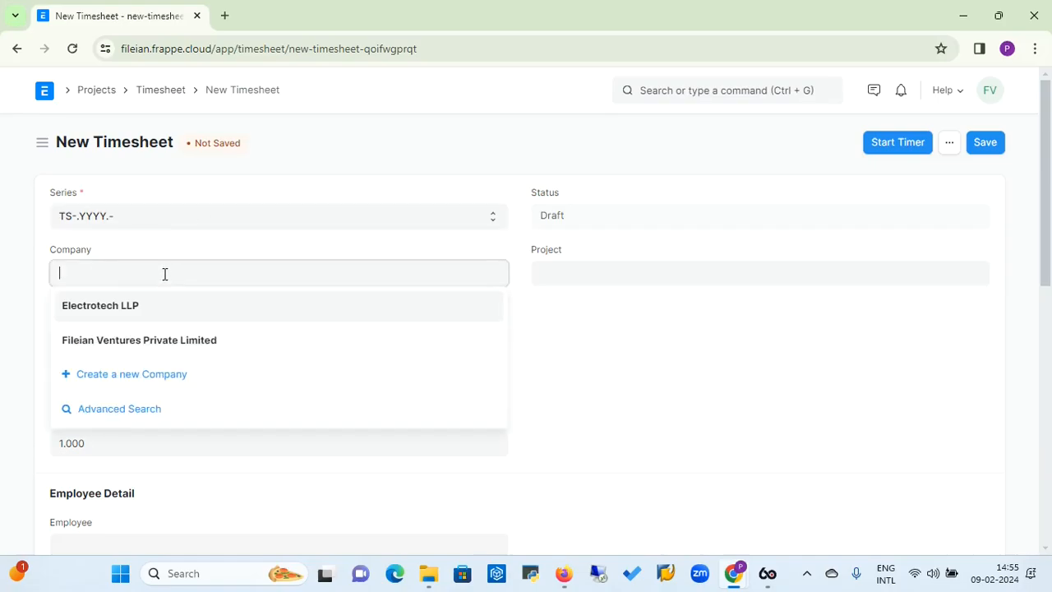
left_click(117, 341)
left_click(582, 279)
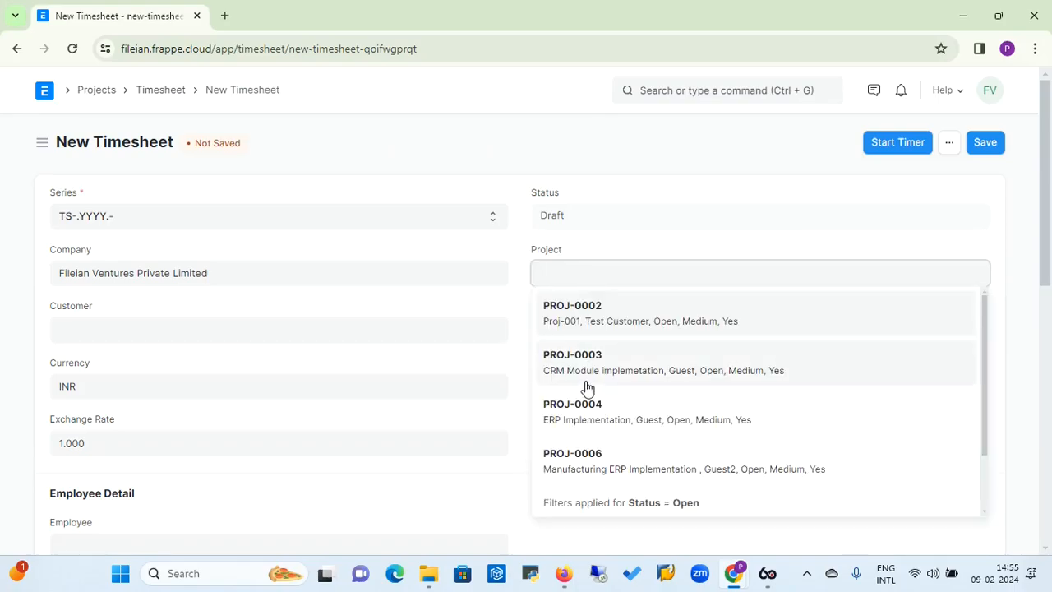
left_click(576, 455)
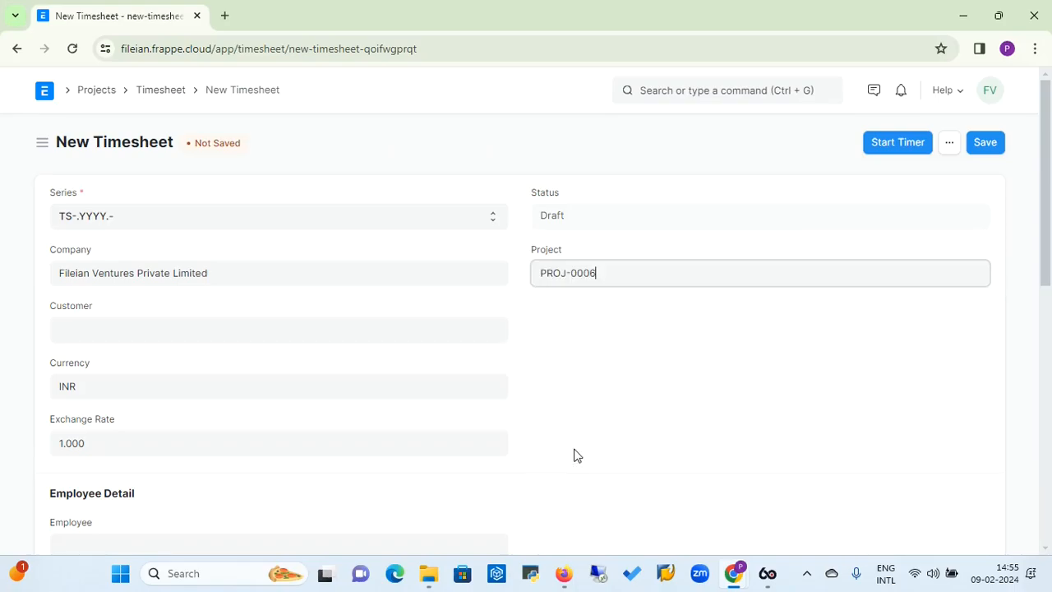
Set the timesheet's customer to Guest2, leaving the currency at INR and the exchange rate at 1
left_click(192, 335)
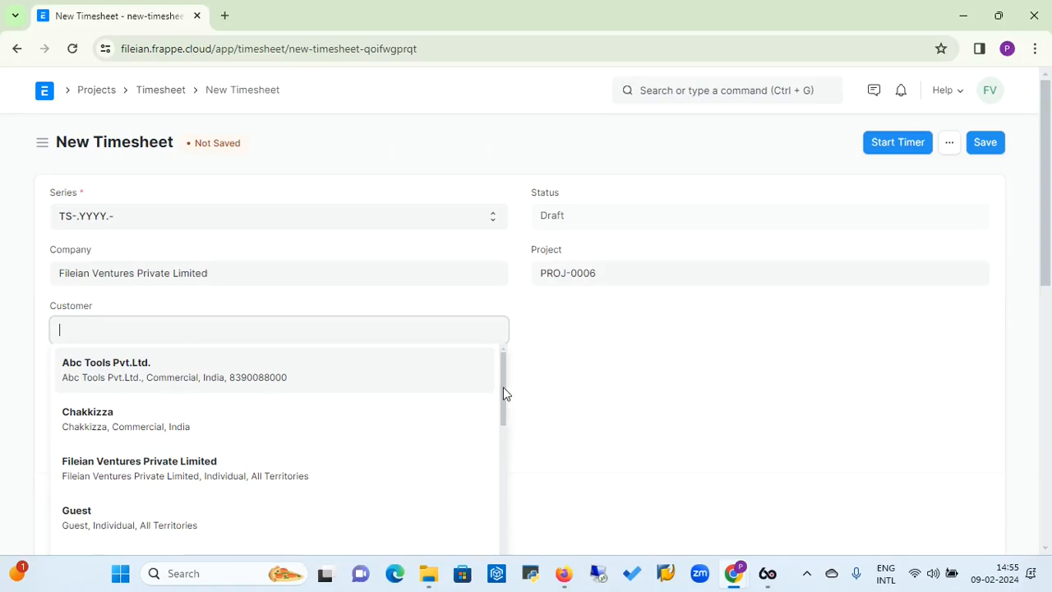
left_click_drag(503, 387, 500, 424)
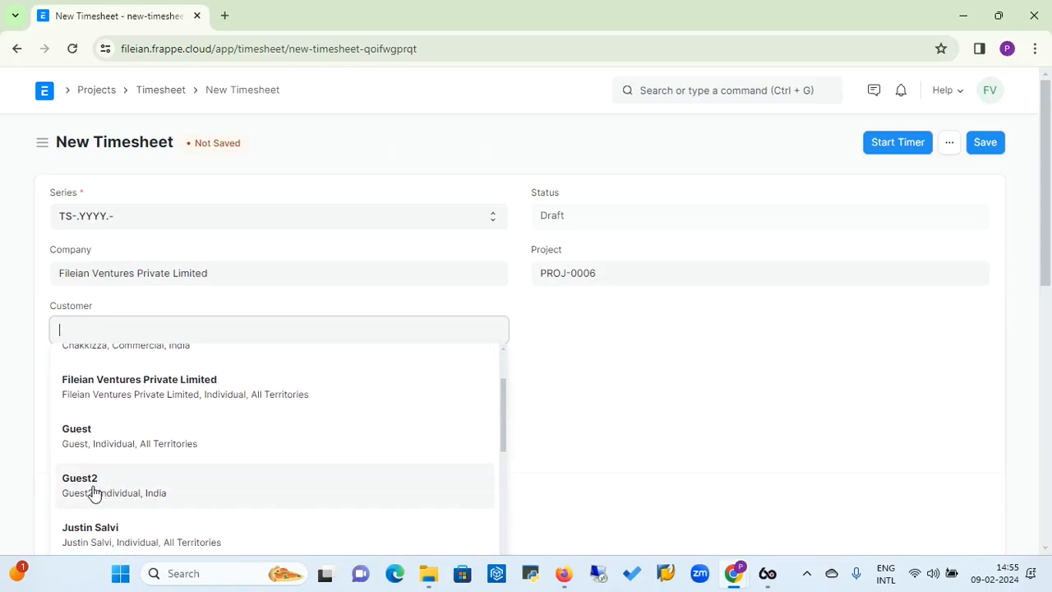
left_click(94, 493)
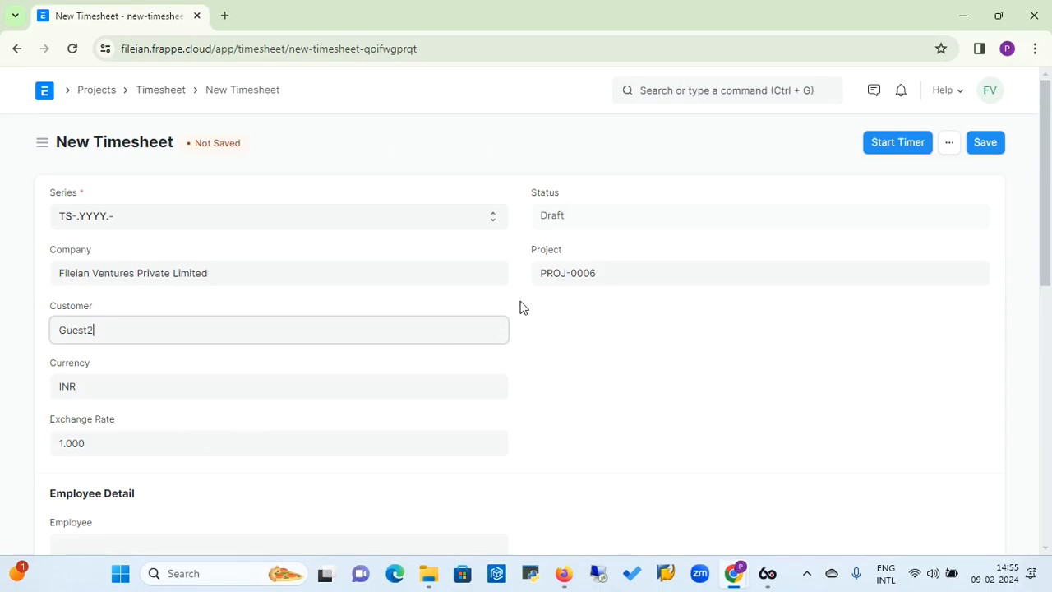
left_click(159, 378)
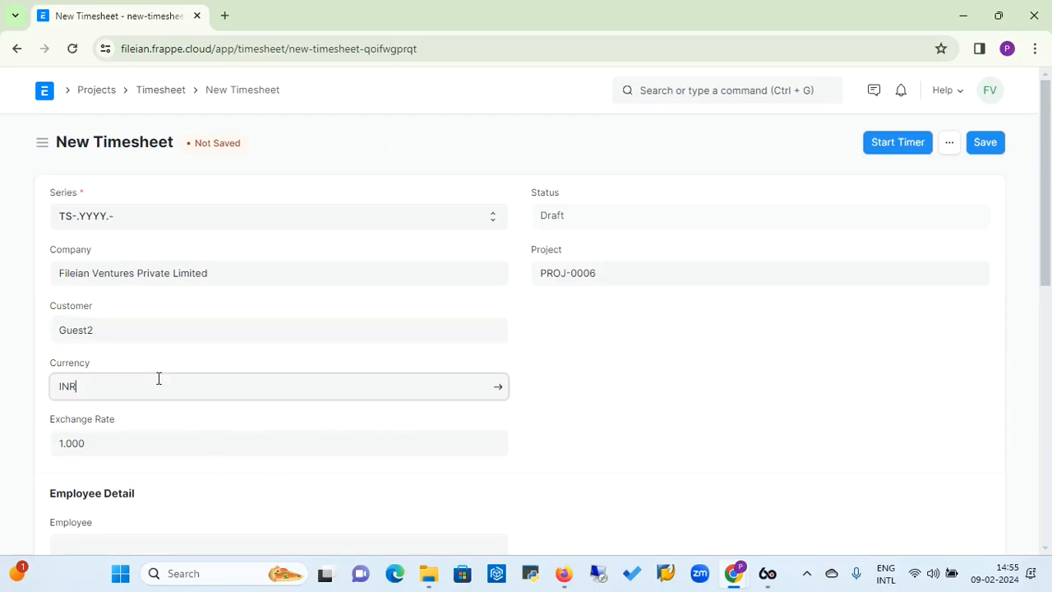
left_click(173, 450)
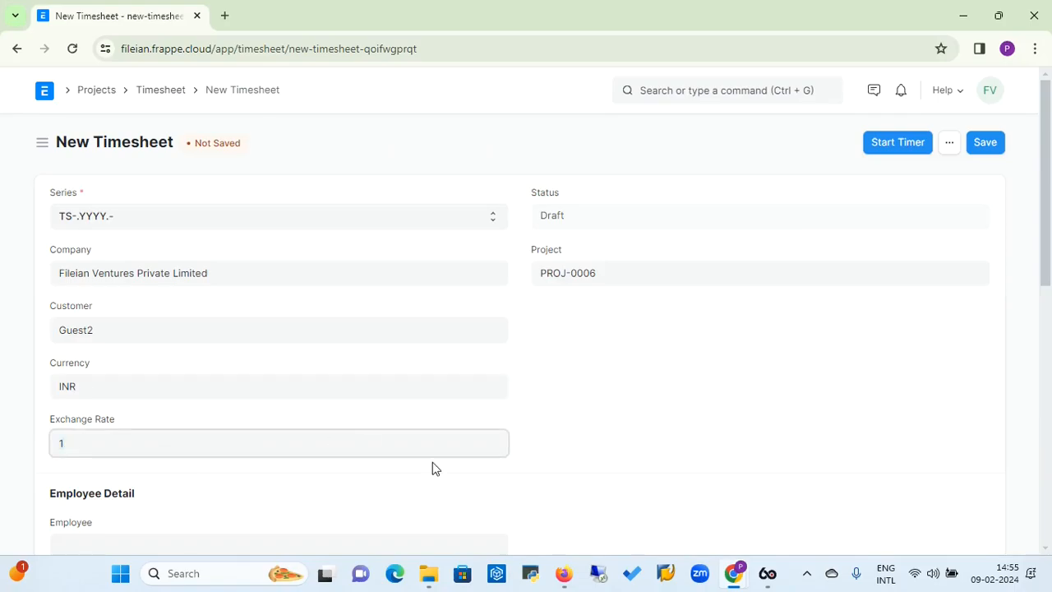
left_click_drag(1049, 234, 1049, 310)
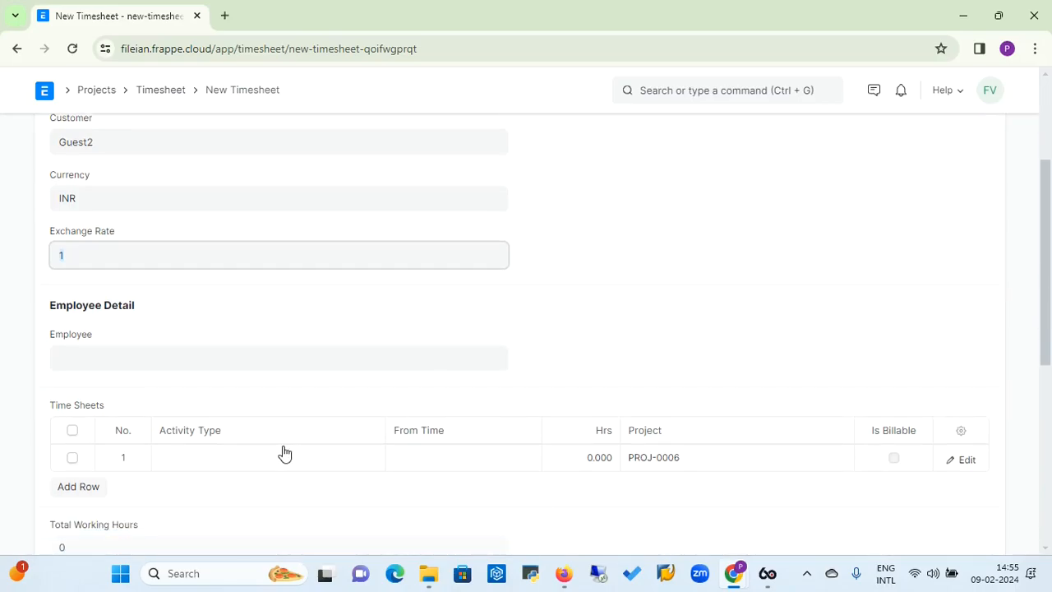
left_click(235, 462)
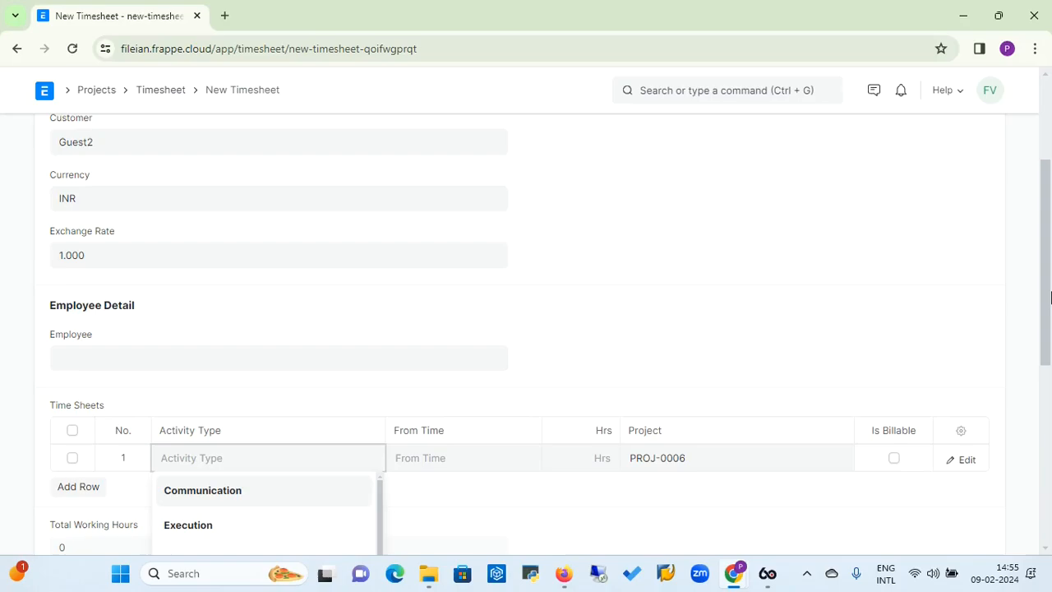
left_click_drag(1045, 300, 1047, 355)
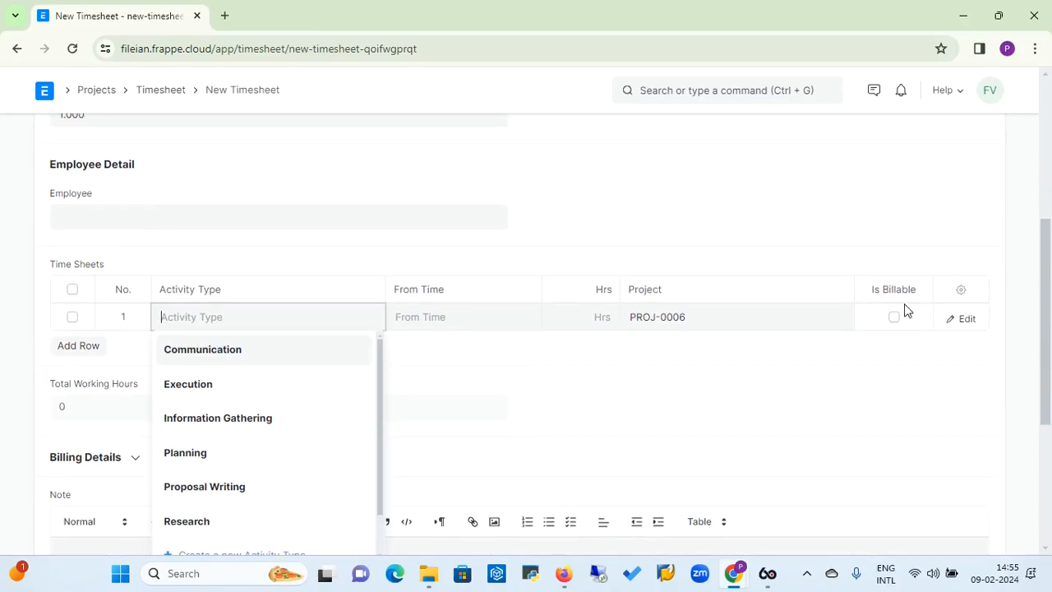
left_click(222, 423)
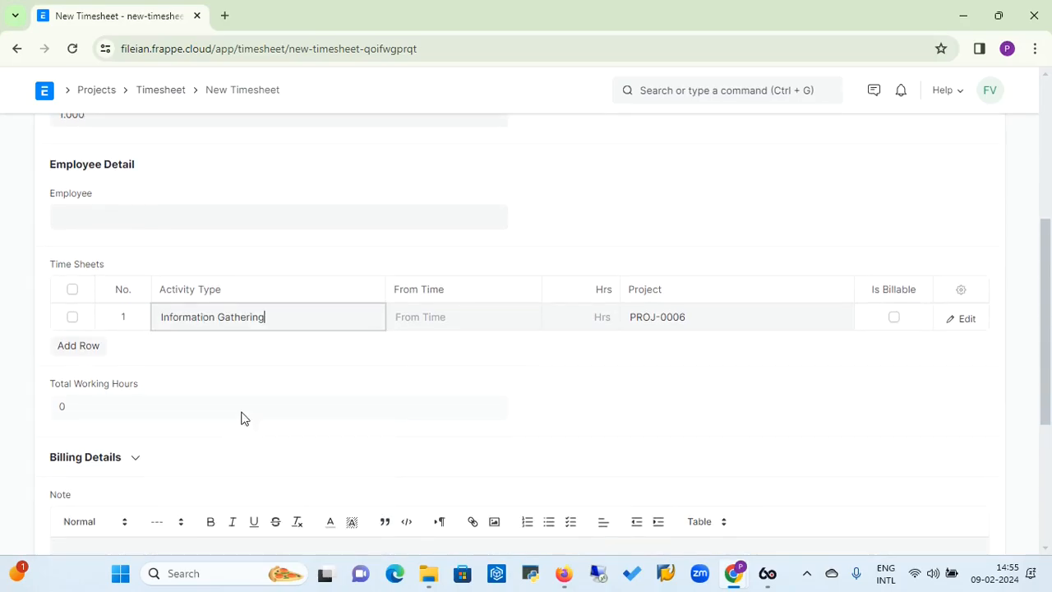
left_click(438, 319)
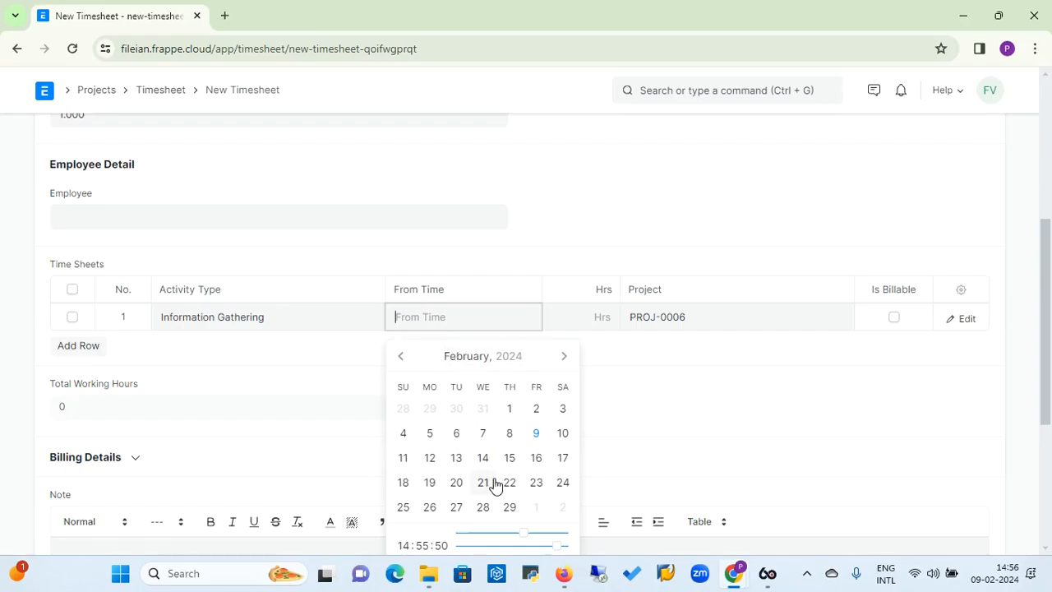
left_click(540, 435)
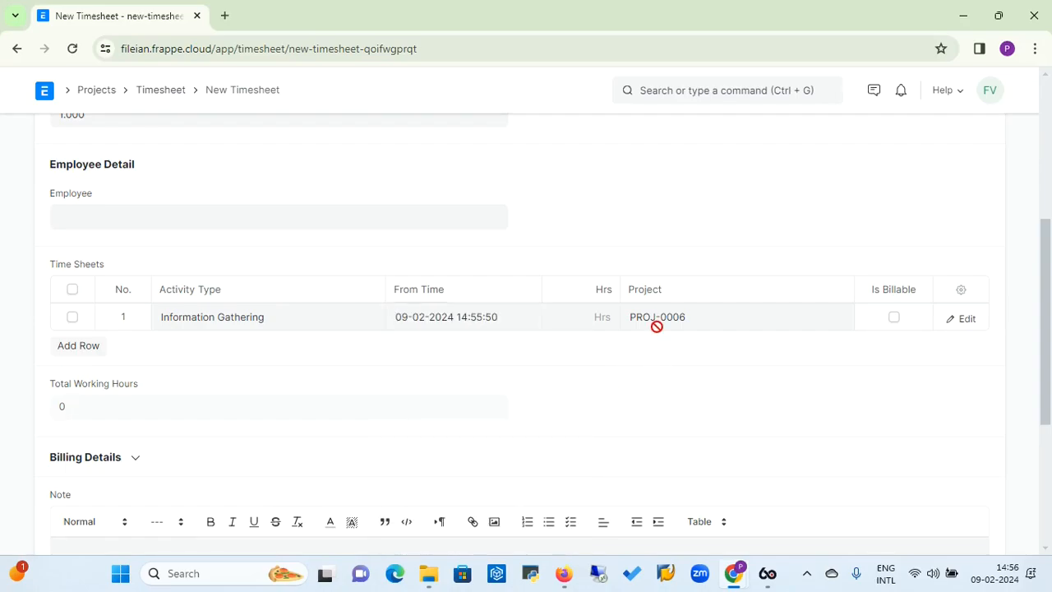
Enter 2 hours in the first time row, mark it billable, and expand the Billing Details section
left_click(590, 320)
type("2")
left_click(698, 395)
left_click_drag(1046, 353, 1046, 386)
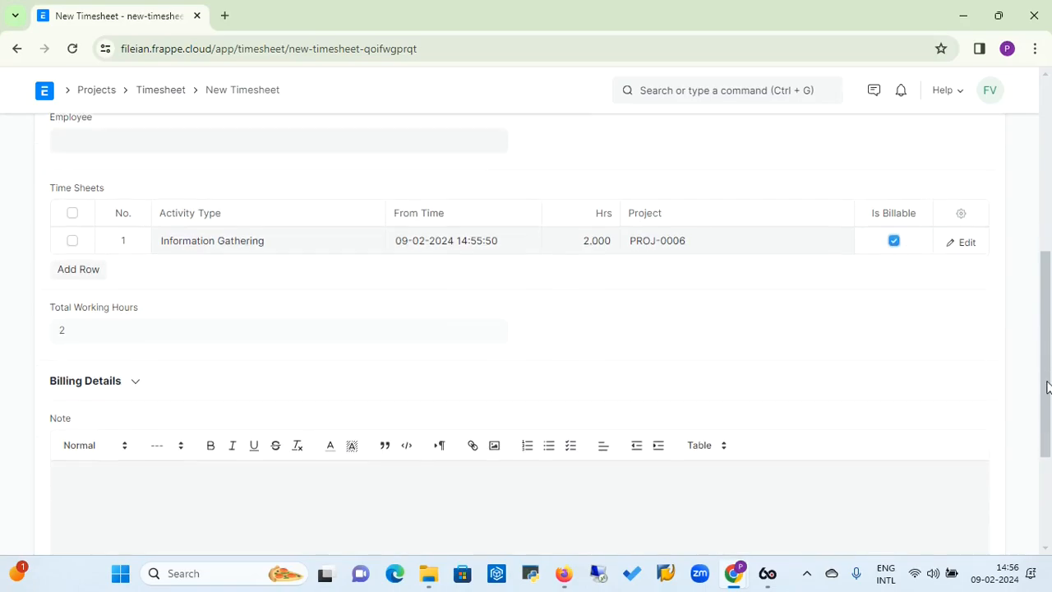
left_click(135, 383)
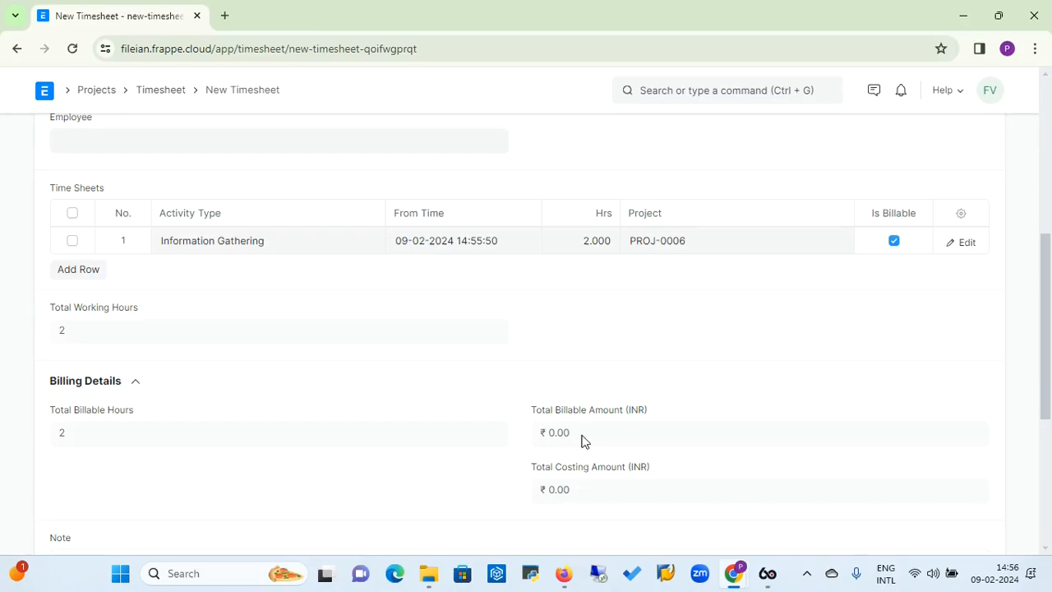
In the time row's detailed form, set the expected hours to 2 and enter the description "Collecting all the inforamtion"
left_click(960, 246)
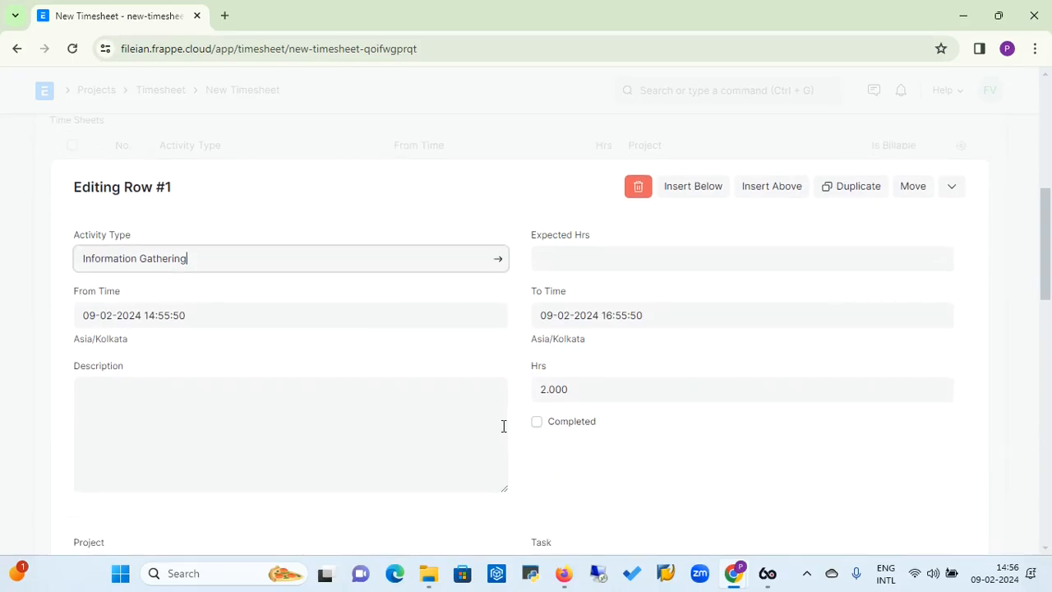
left_click(352, 431)
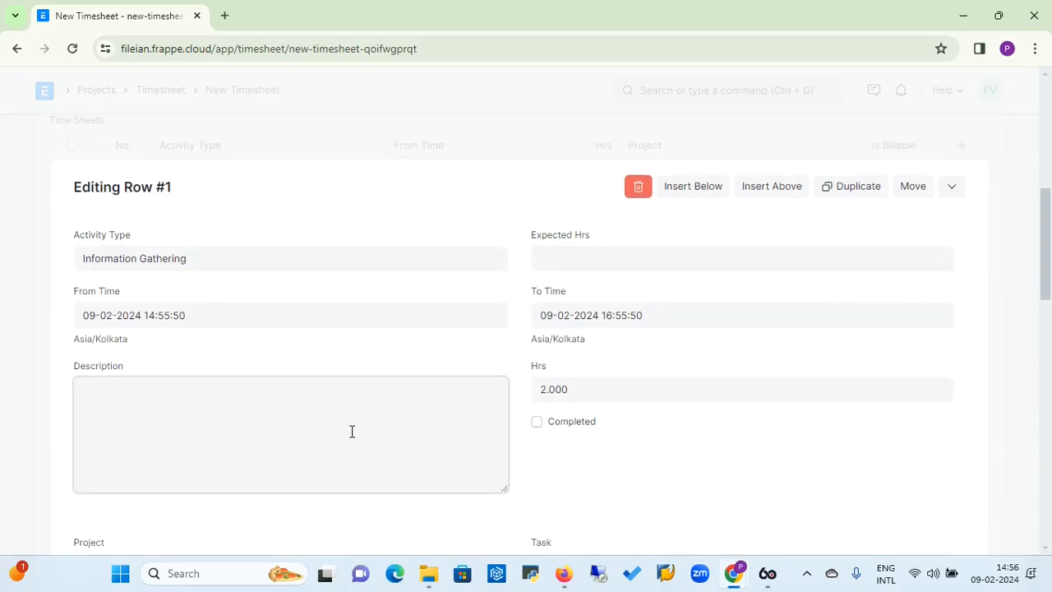
left_click(631, 257)
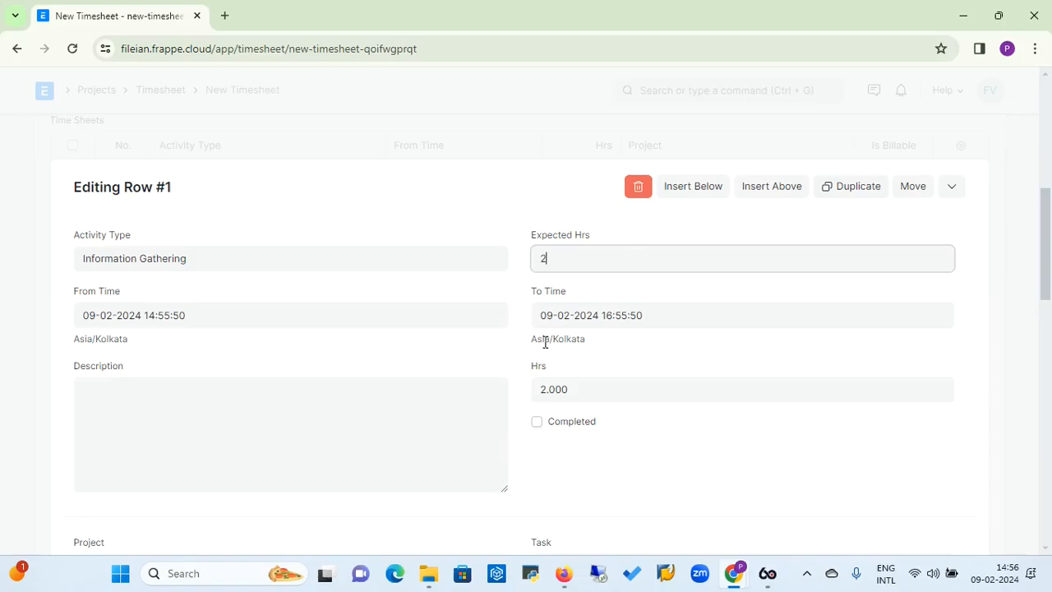
left_click(341, 393)
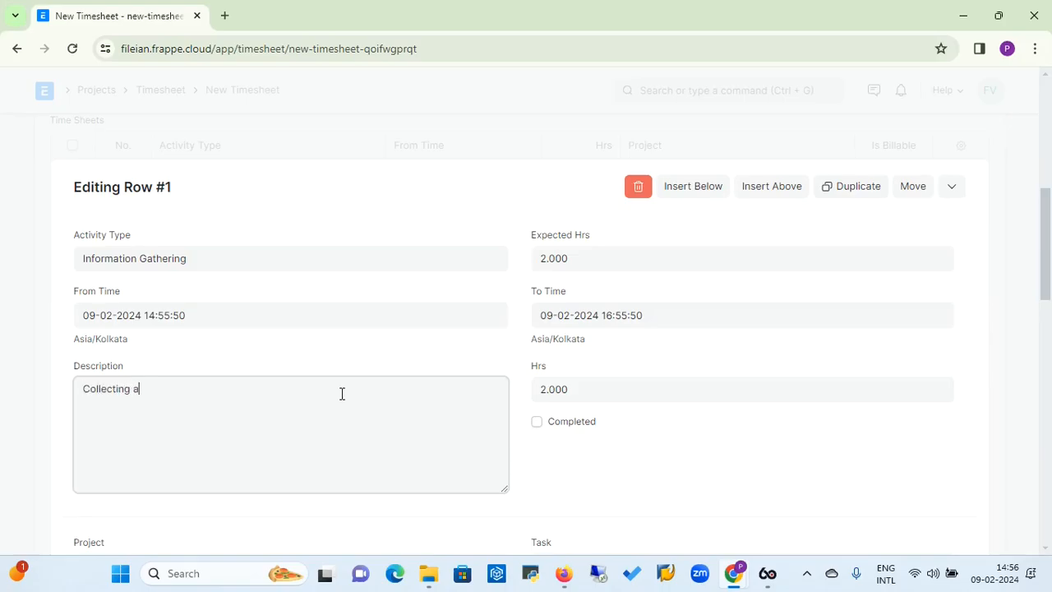
type("Collecting all the infirma")
type("oramt")
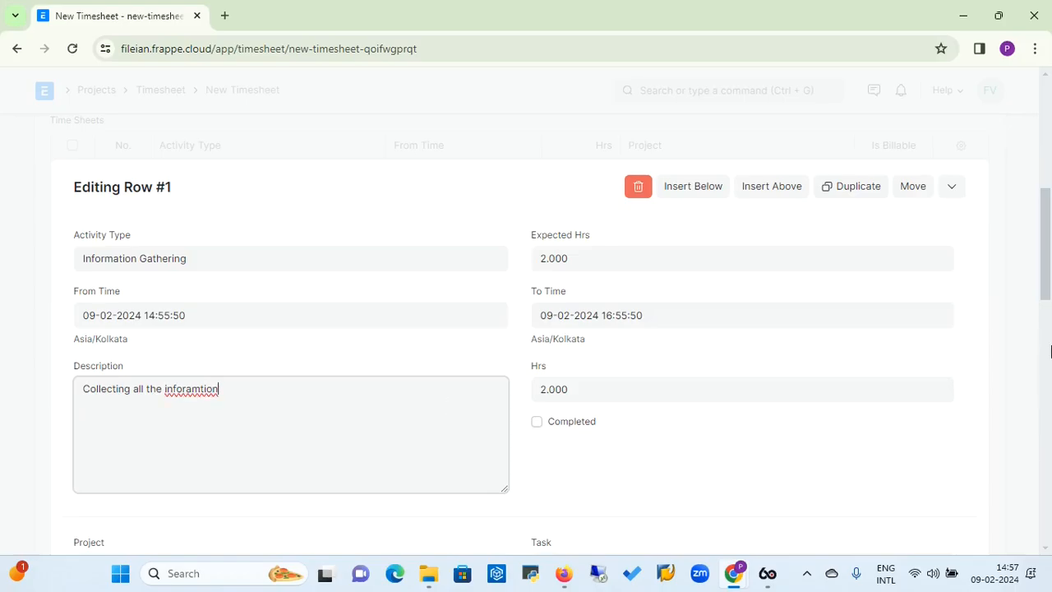
Set the time row's billing rate to 1,000 INR
left_click_drag(1047, 301, 1048, 359)
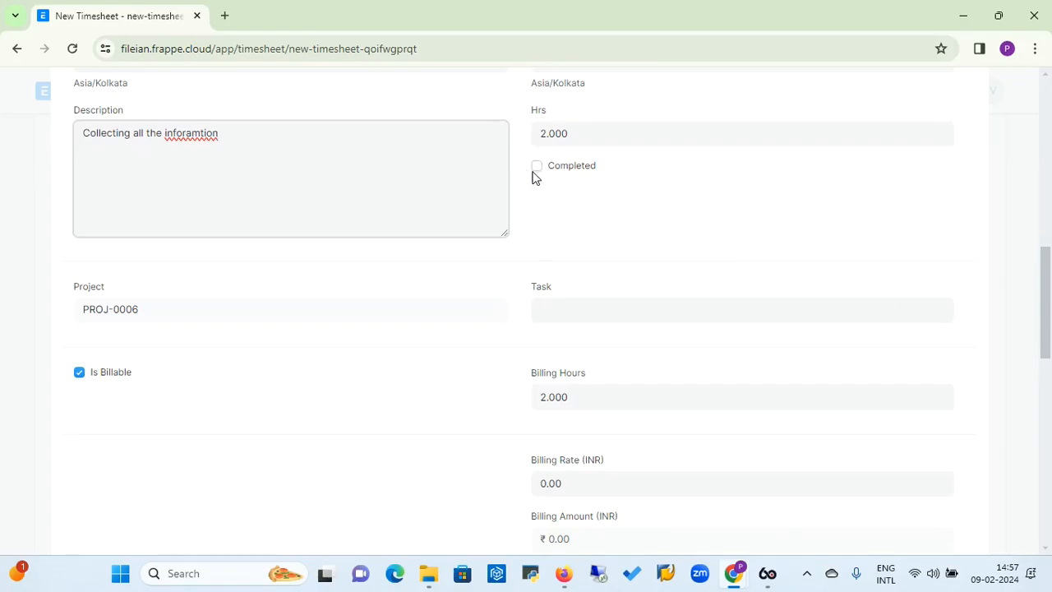
left_click(563, 483)
key("BackSpace")
key("BackSpace")
key("BackSpace")
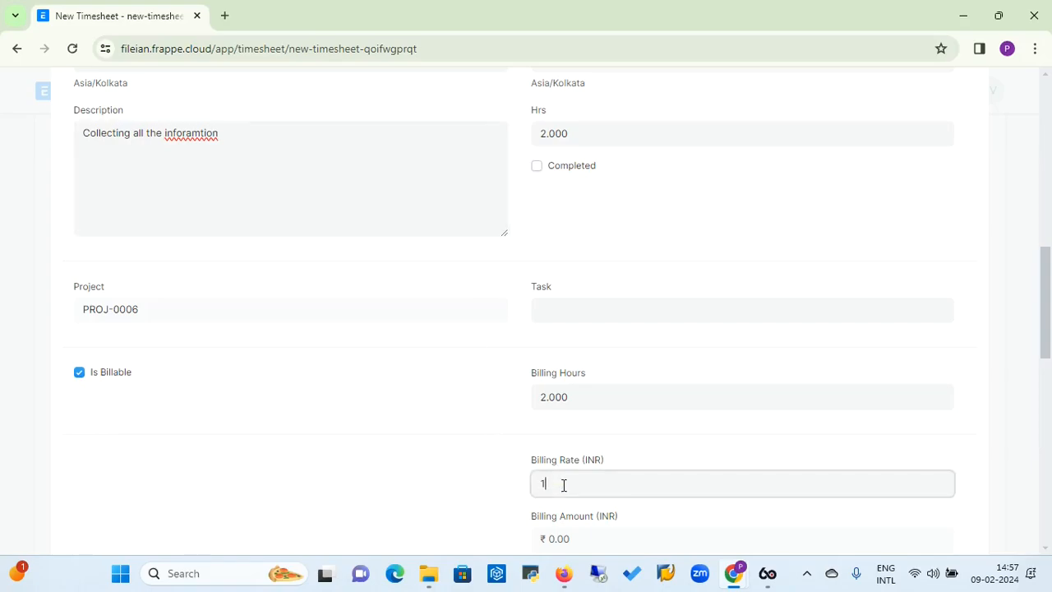
type("1000")
left_click(499, 505)
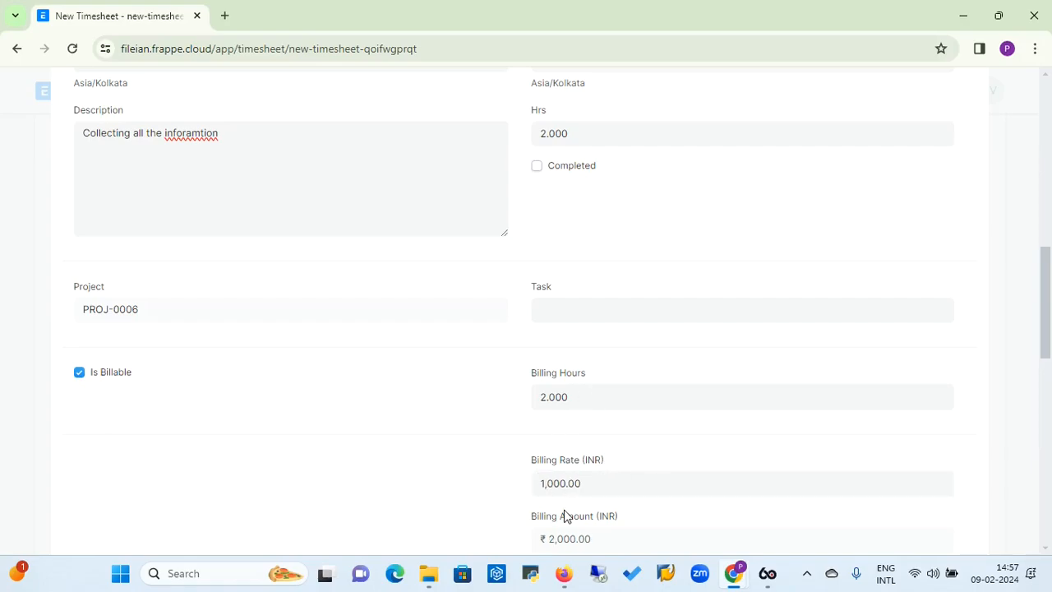
Link the time row to the Information Gathering task TASK-2024-00002 and mark the row as completed
left_click_drag(1043, 349, 1048, 378)
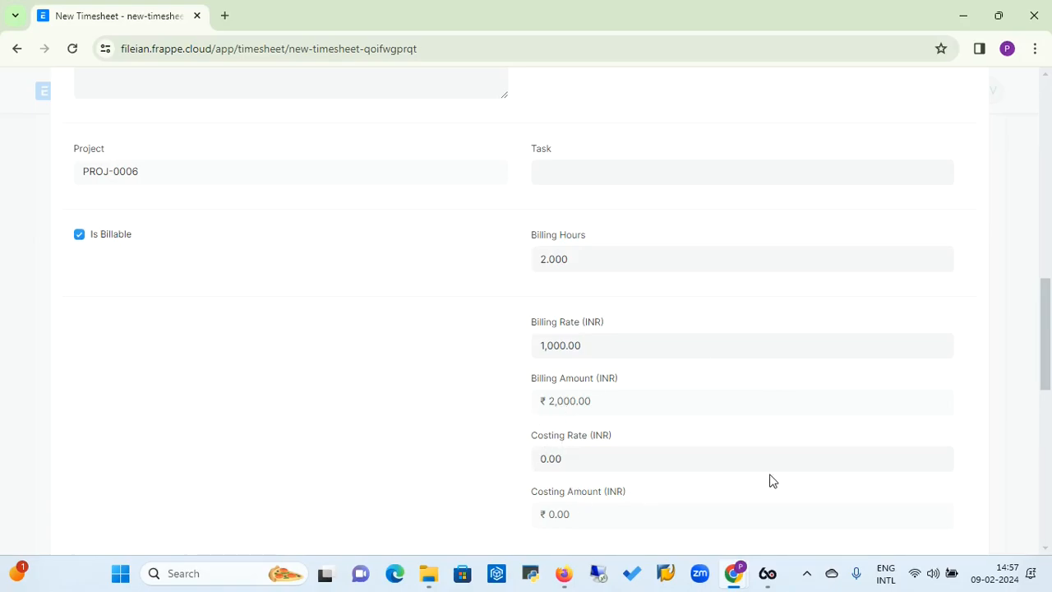
left_click_drag(1047, 343, 1040, 284)
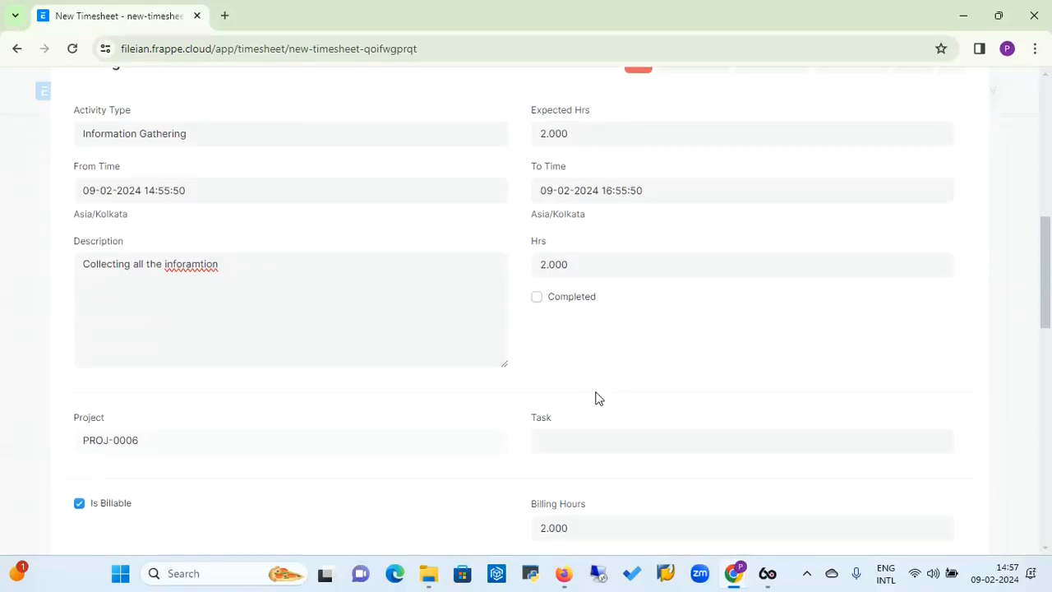
left_click(569, 446)
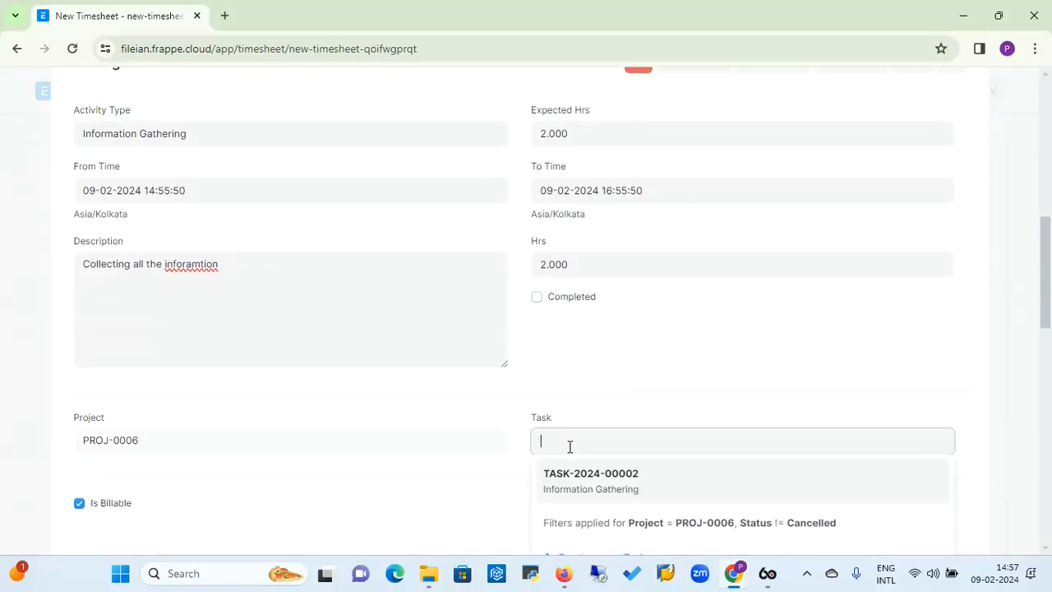
left_click(572, 484)
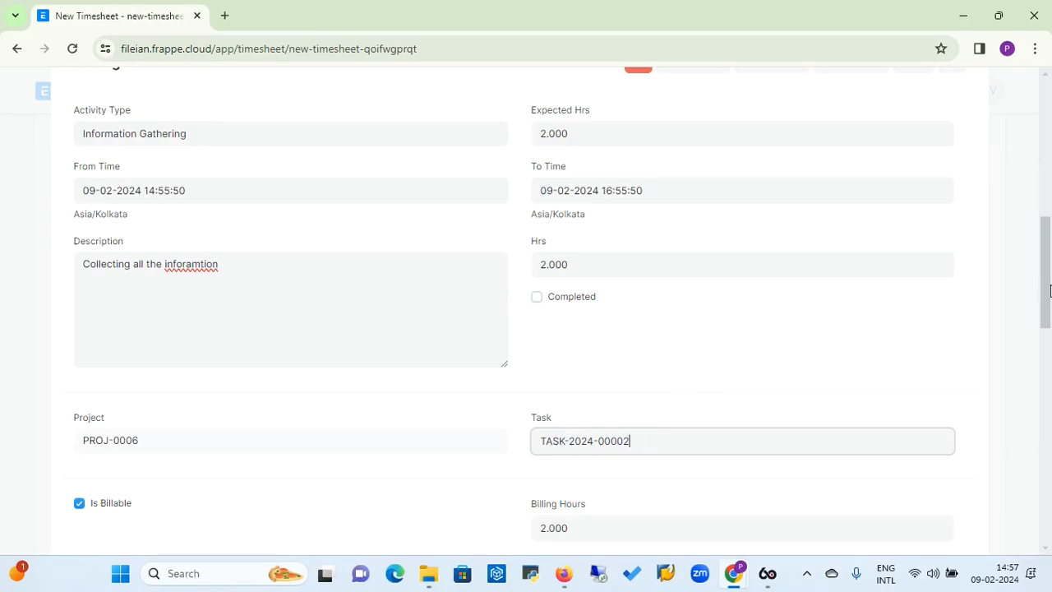
left_click(1043, 292)
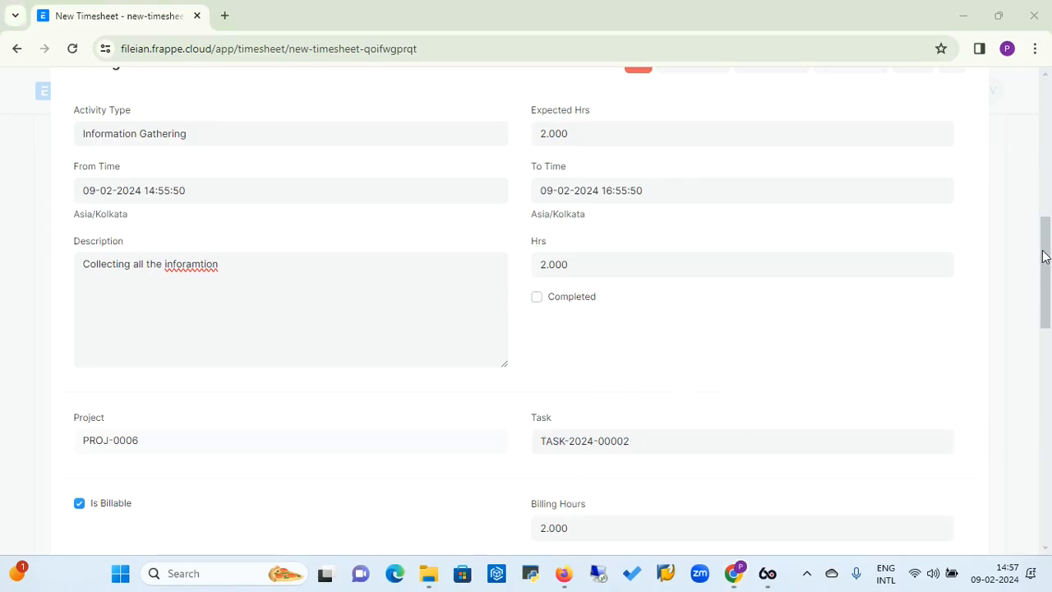
mouse_move(1047, 272)
left_mouse_down()
mouse_move(1044, 243)
mouse_move(1047, 268)
mouse_move(1047, 258)
left_mouse_up()
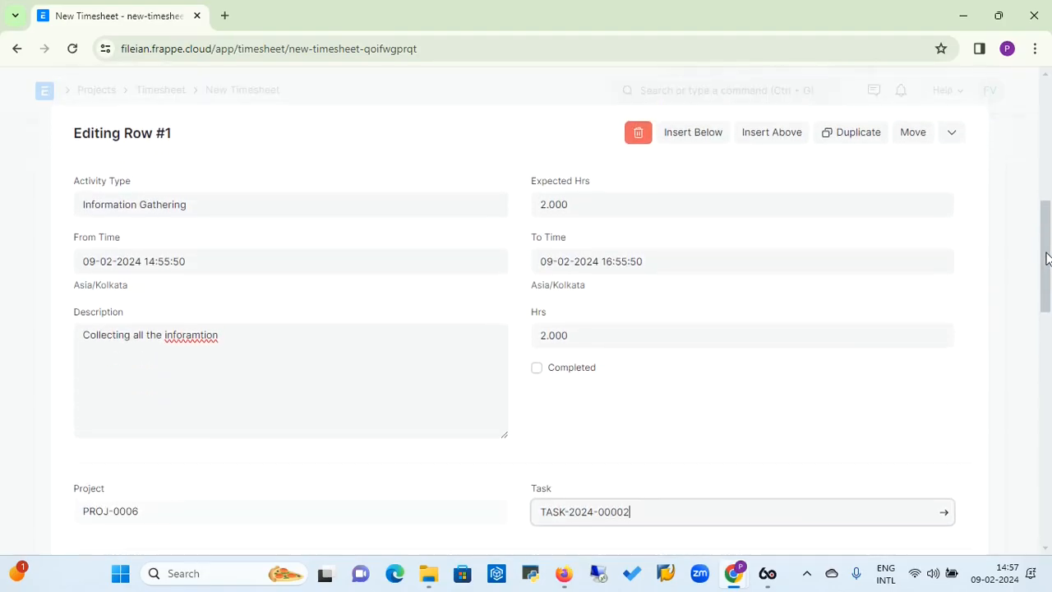
left_click(536, 370)
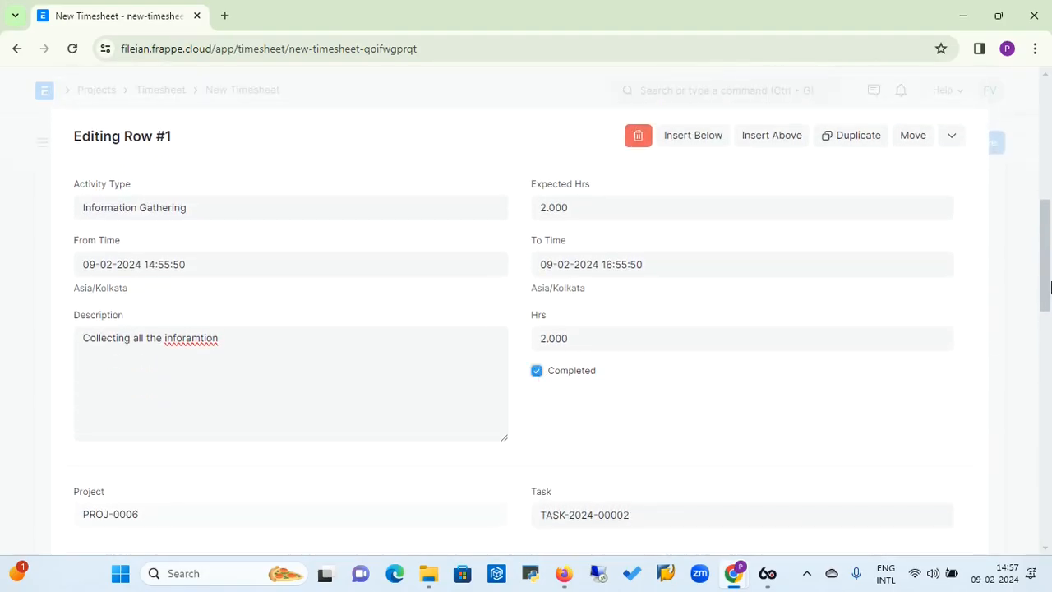
Return to the top of the new timesheet and save it
left_click_drag(1042, 277, 1040, 235)
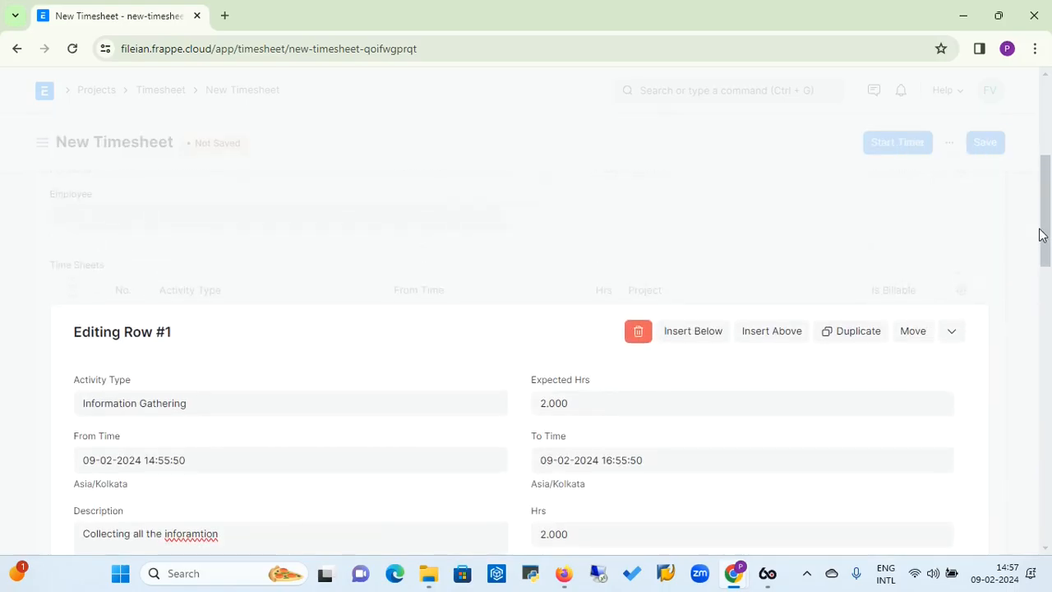
left_click(1038, 230)
left_click(1047, 117)
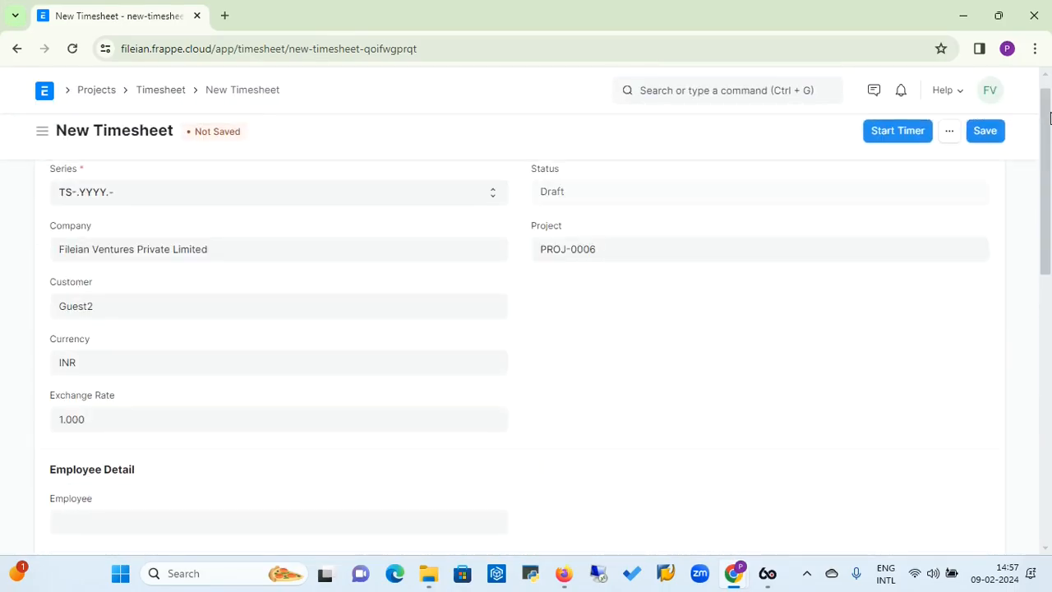
left_click(985, 141)
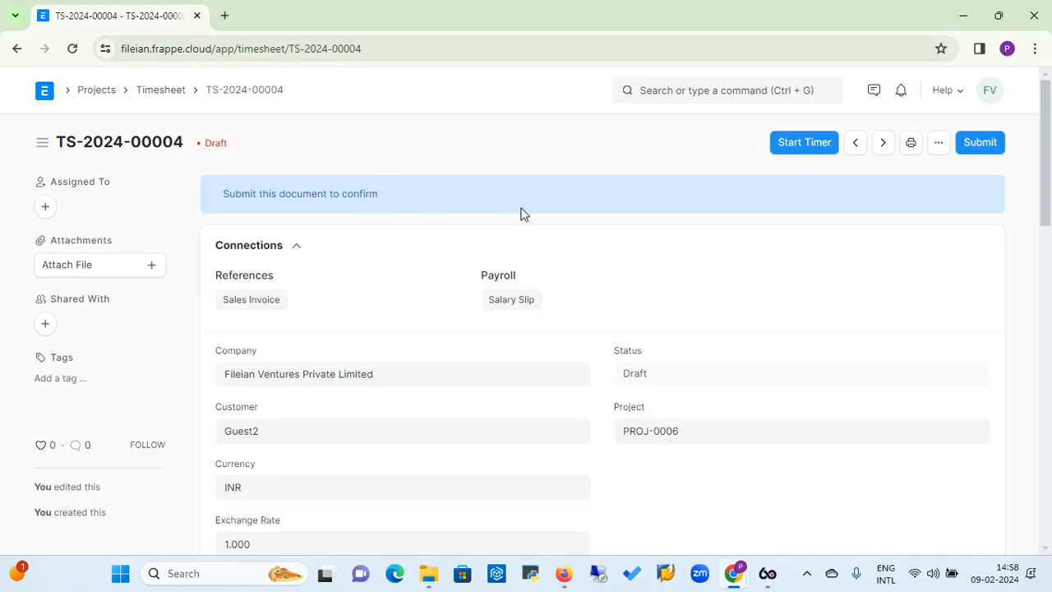
Run and complete a timer for the Information Gathering activity on project PROJ-0006 and task TASK-2024-00002
left_click(810, 147)
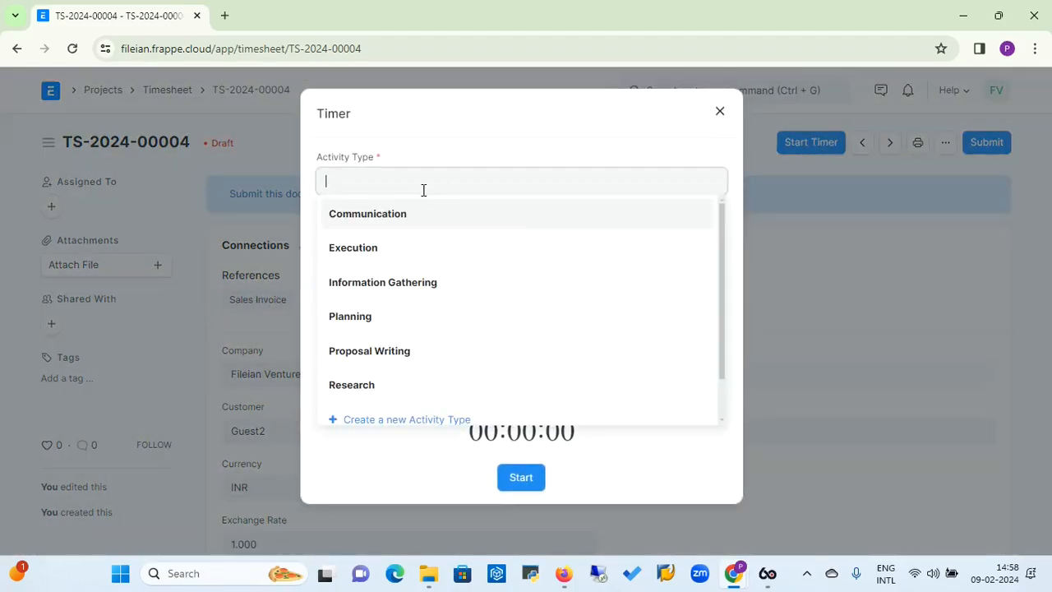
left_click(381, 286)
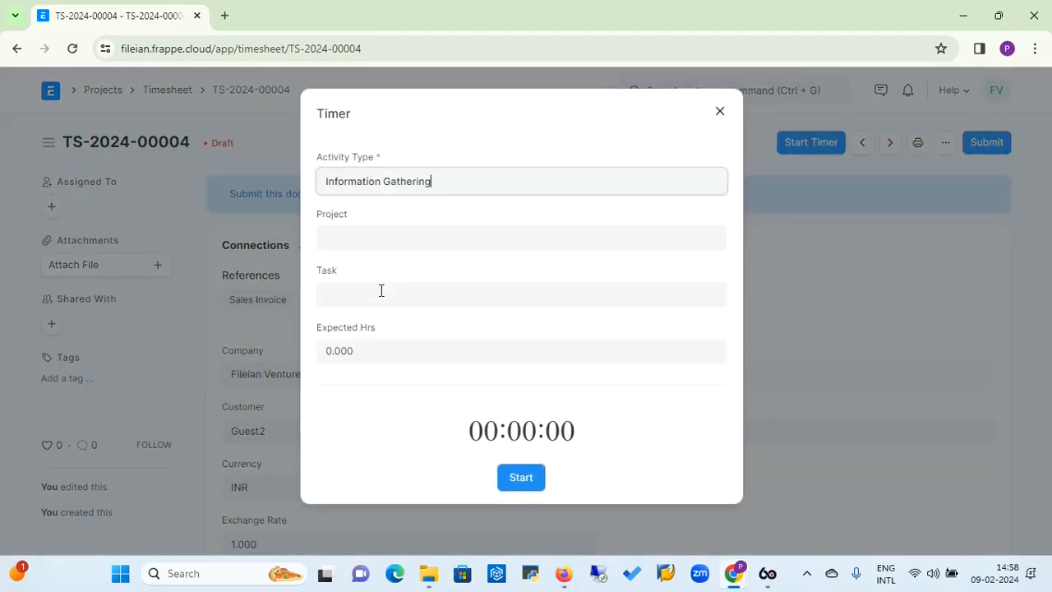
left_click(384, 241)
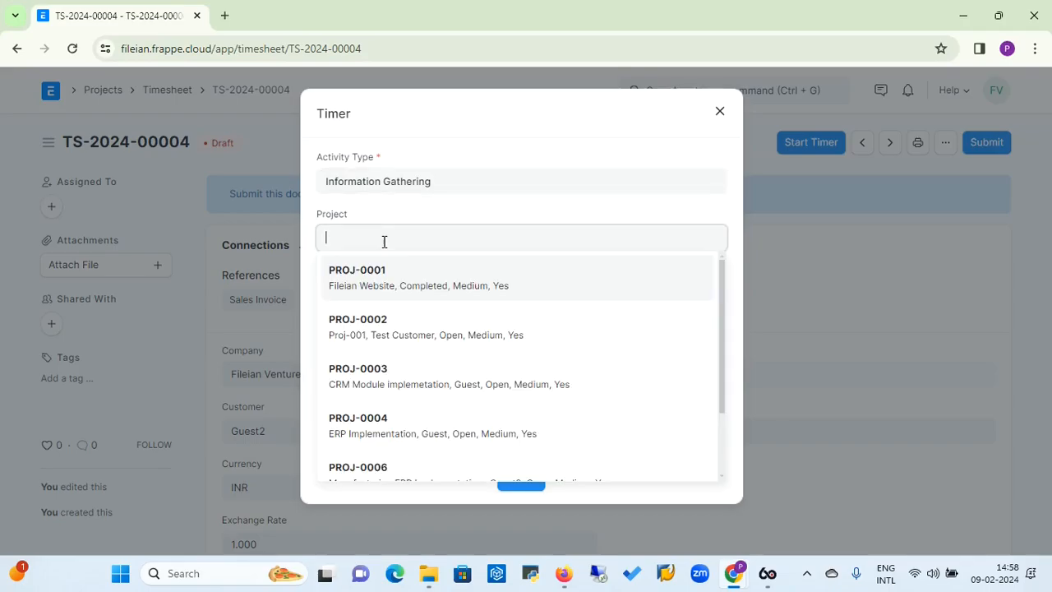
left_click(351, 470)
left_click(395, 296)
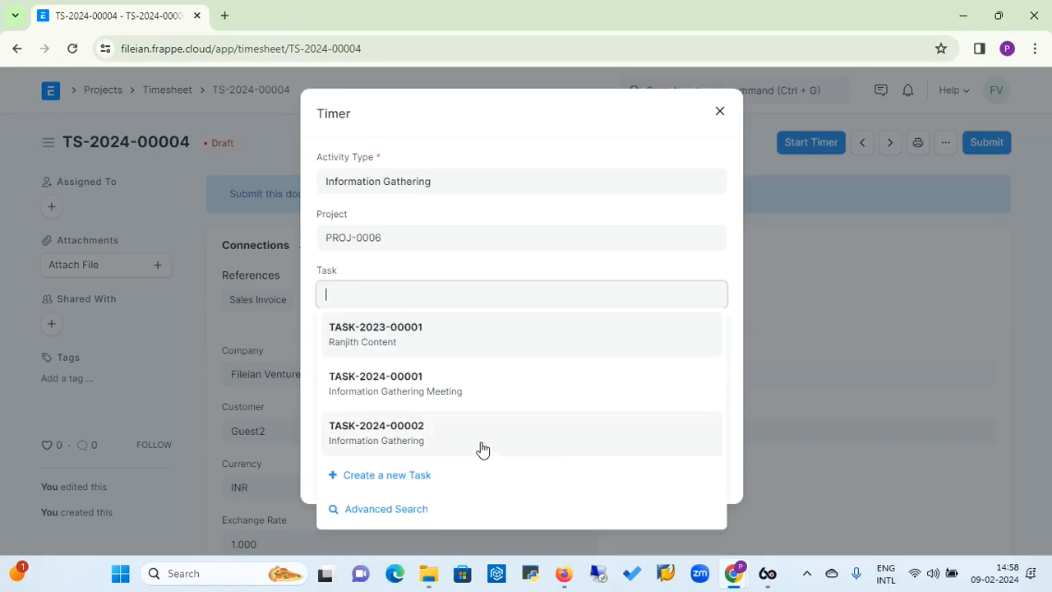
left_click(423, 439)
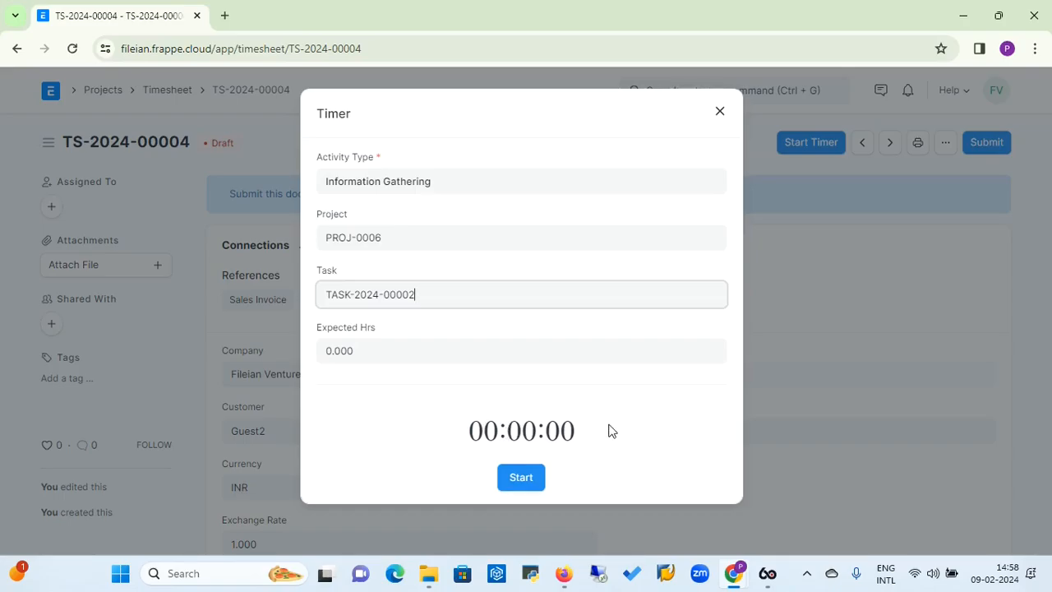
left_click(526, 478)
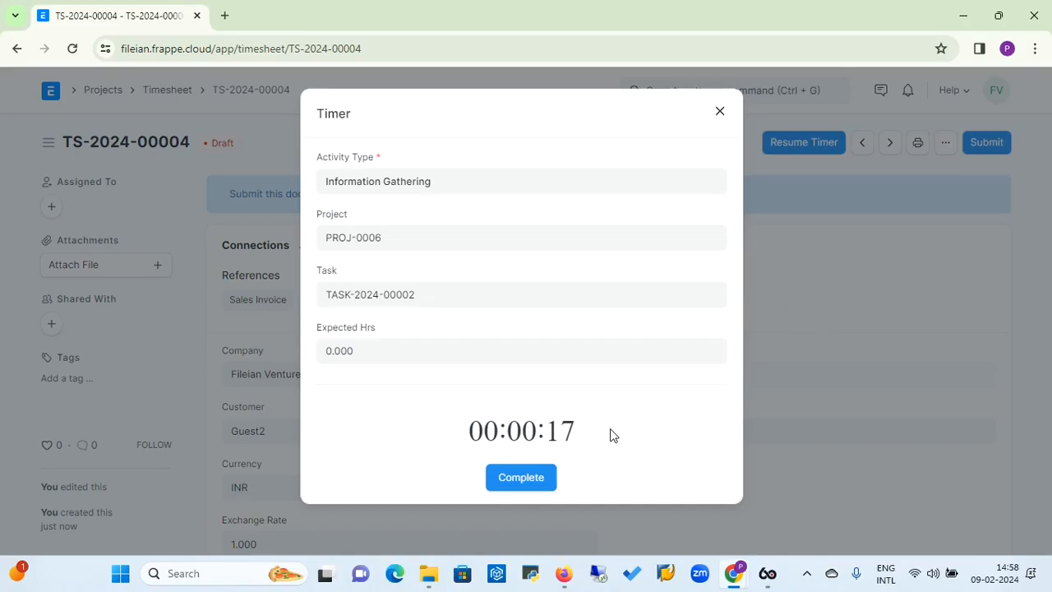
left_click(520, 477)
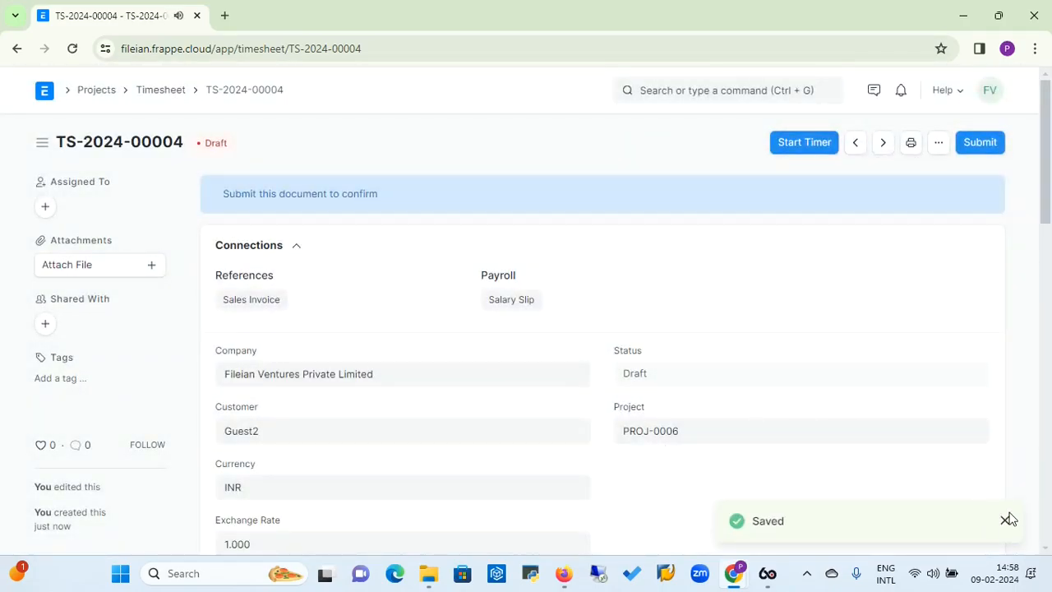
Submit the timesheet permanently and dismiss the notification
left_click(978, 144)
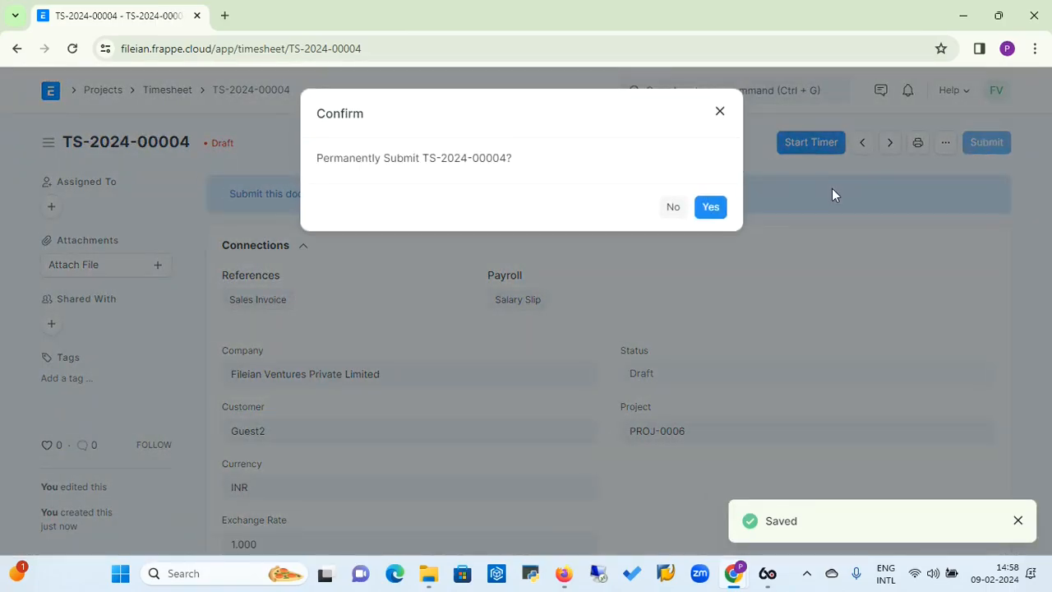
left_click(712, 207)
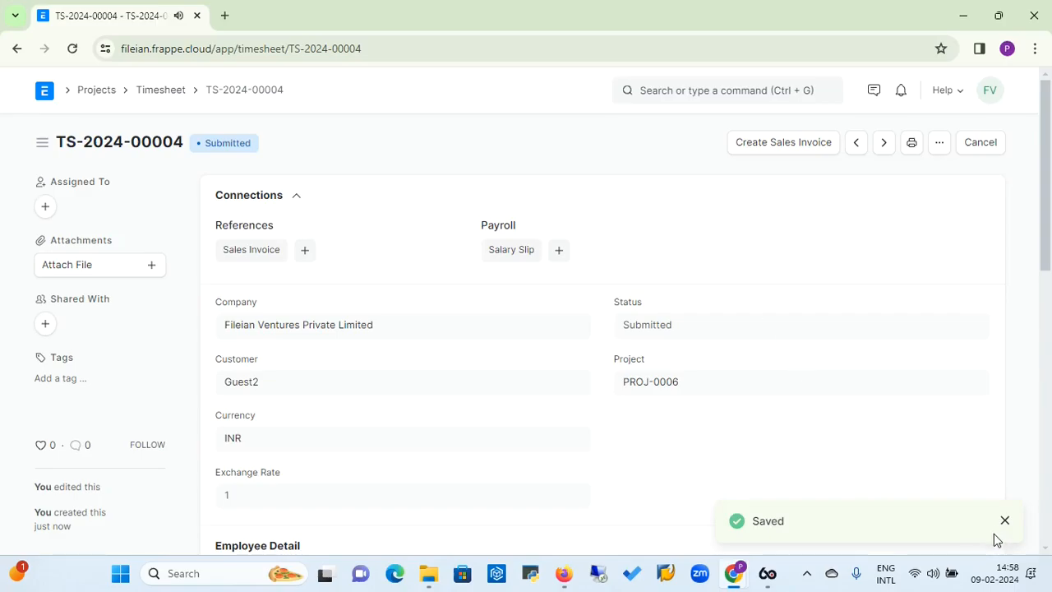
left_click(1004, 521)
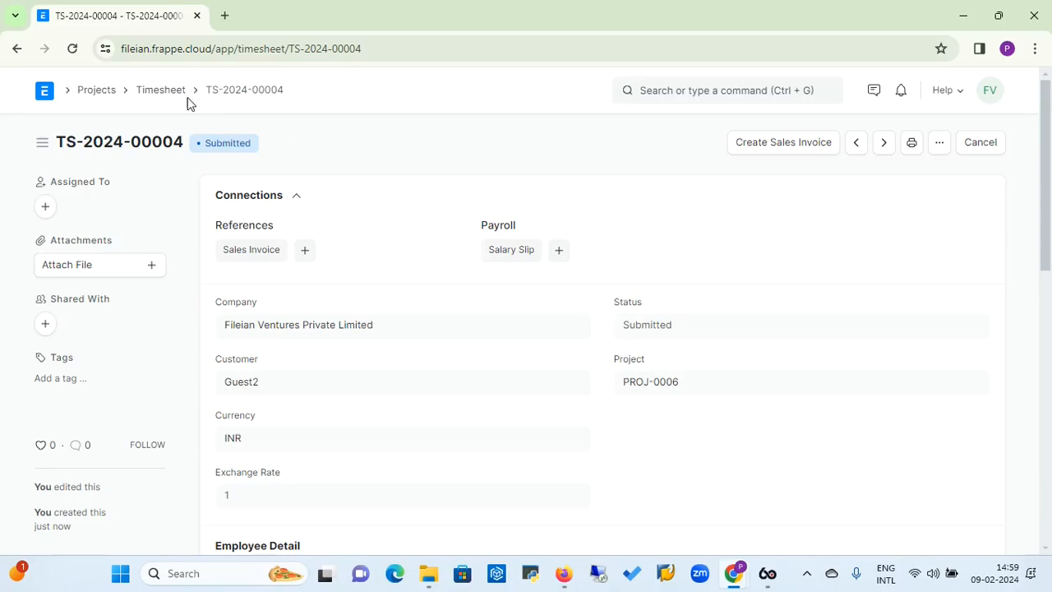
Start a new project template from the Projects workspace and name it "ERP Implementation"
left_click(94, 97)
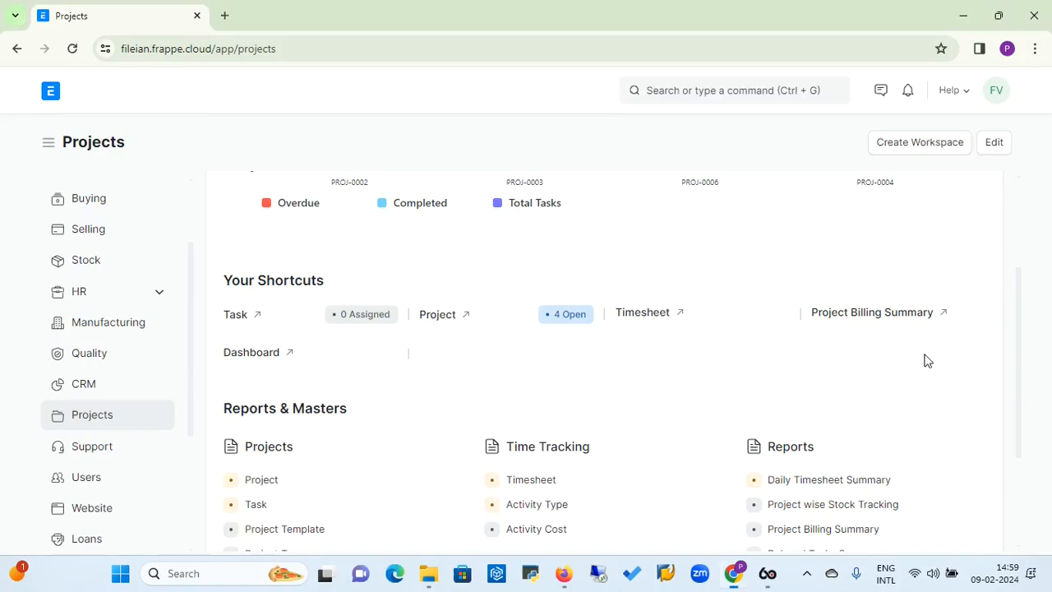
scroll(1026, 374, "down", 2)
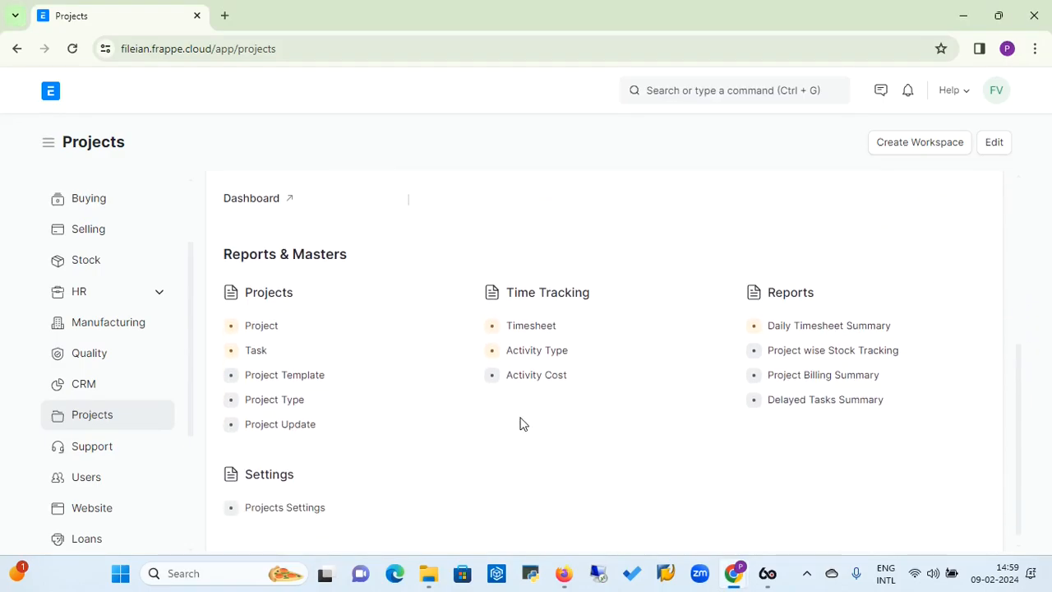
left_click(305, 377)
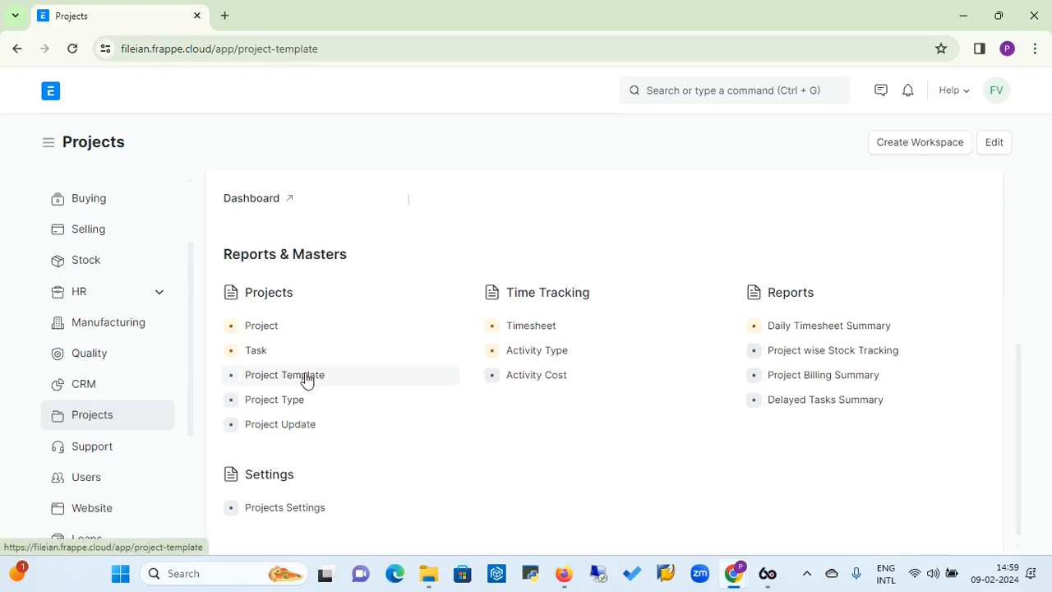
left_click(928, 147)
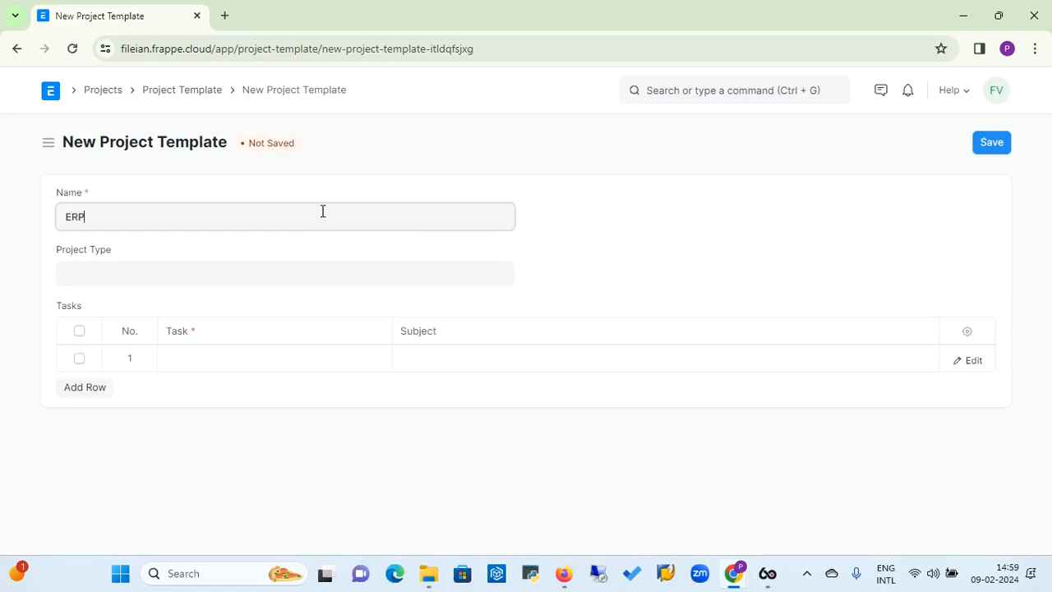
type("m")
key("BackSpace")
type("lemeation")
right_click(123, 219)
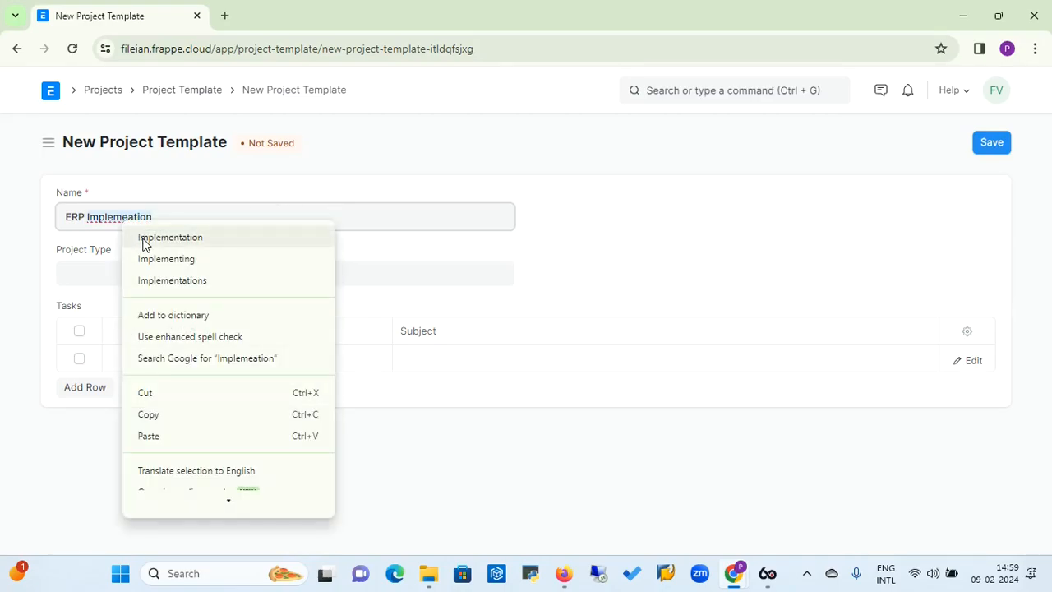
left_click(148, 238)
Set the template's project type to External
left_click(133, 272)
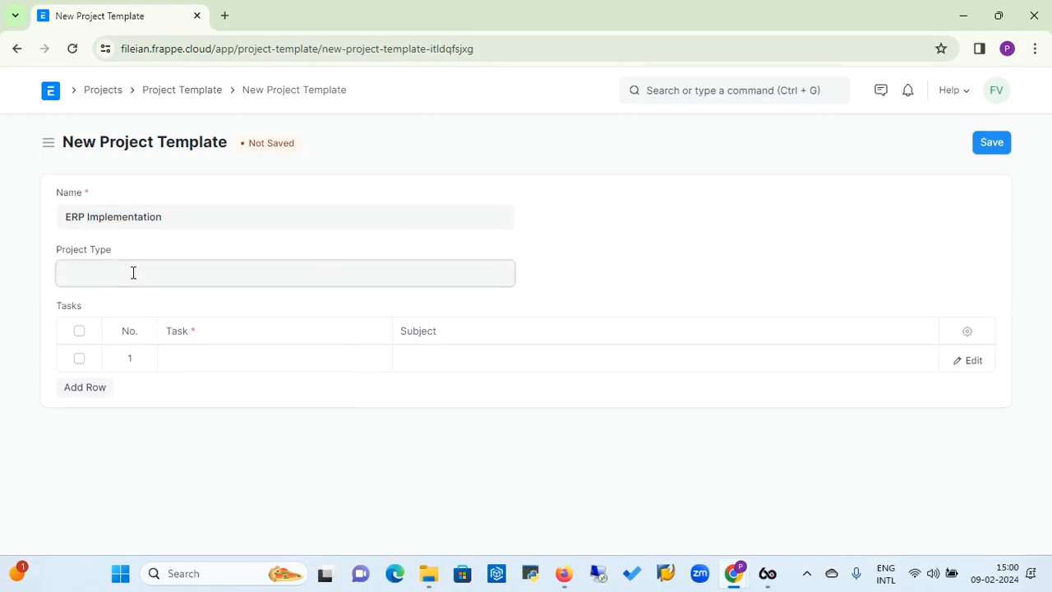
left_click(104, 318)
left_click(99, 390)
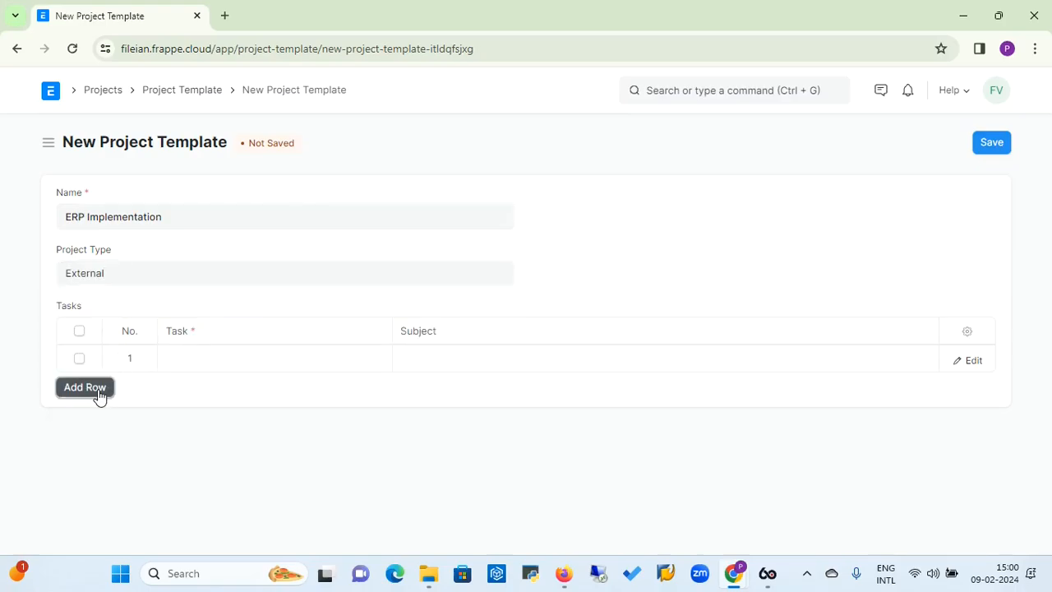
Create a new task from the template's first task row and give it the subject "Kick Off Meeting"
left_click(221, 360)
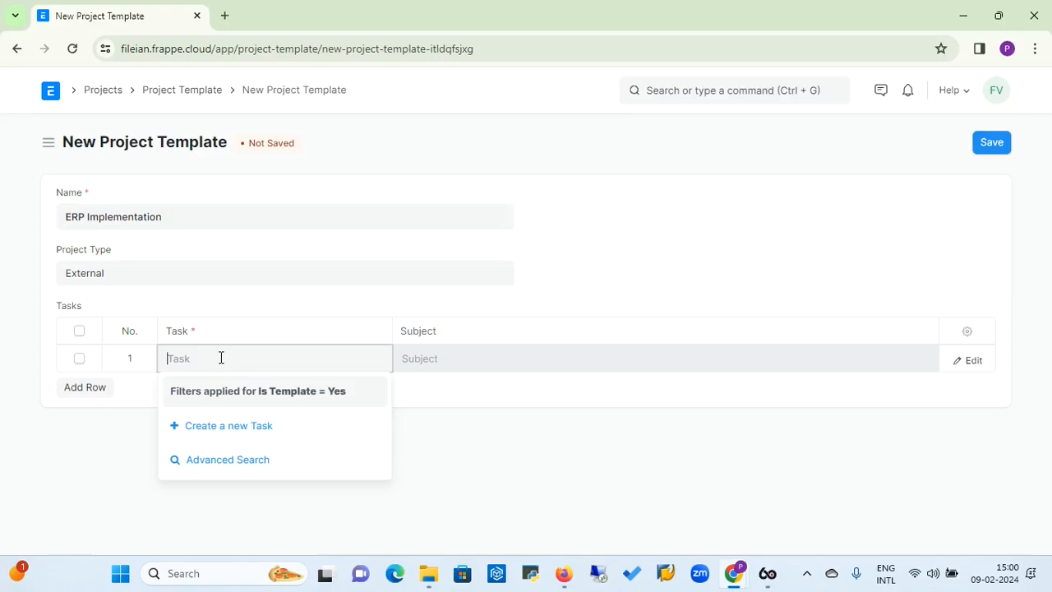
right_click(231, 430)
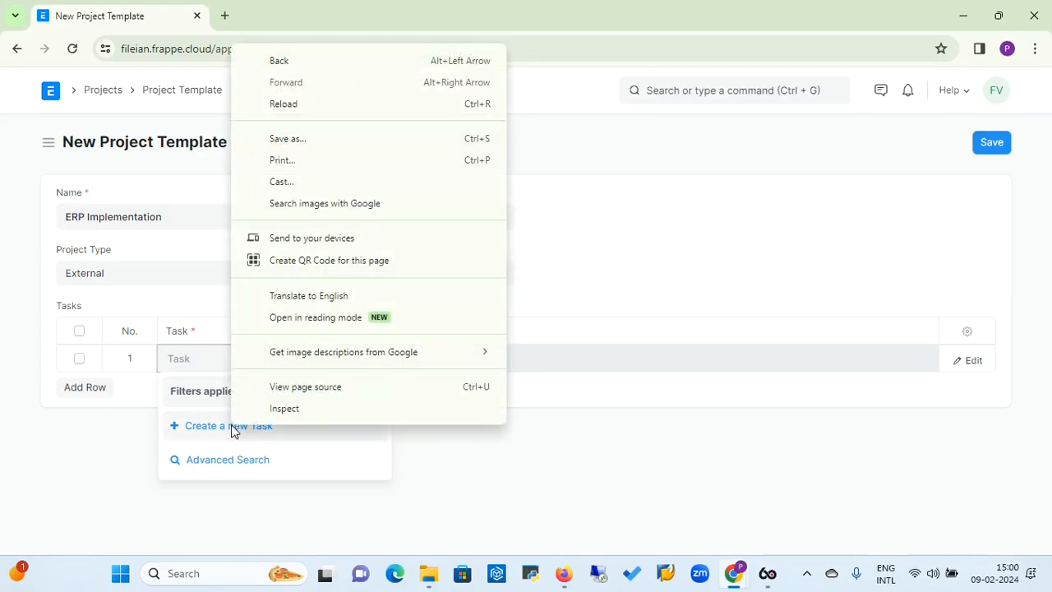
left_click(226, 434)
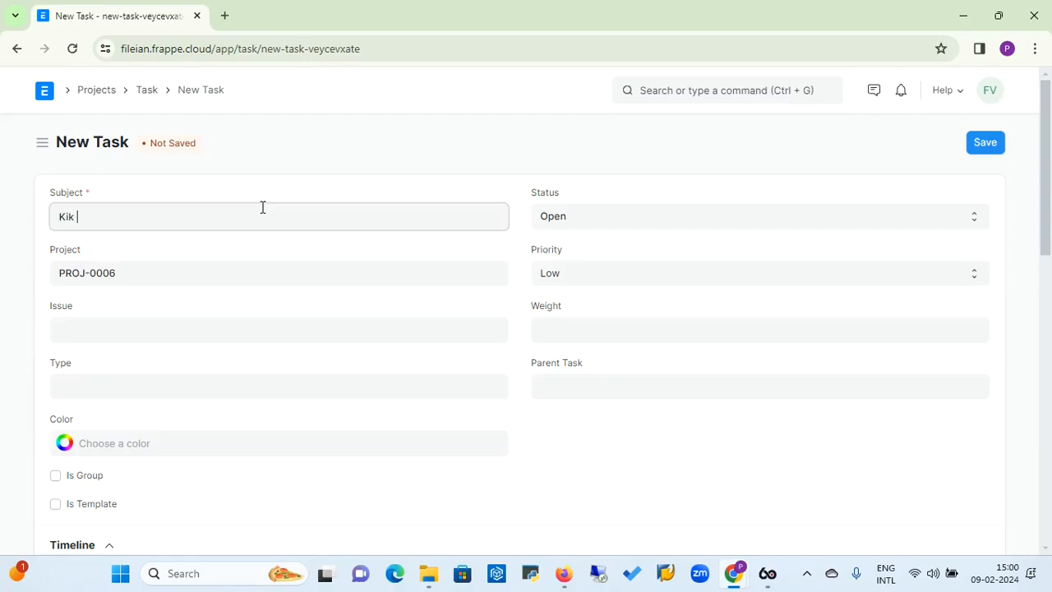
type("ck Off Meeting")
Set the new task's type to Information Gathering and its priority to High
left_click(135, 325)
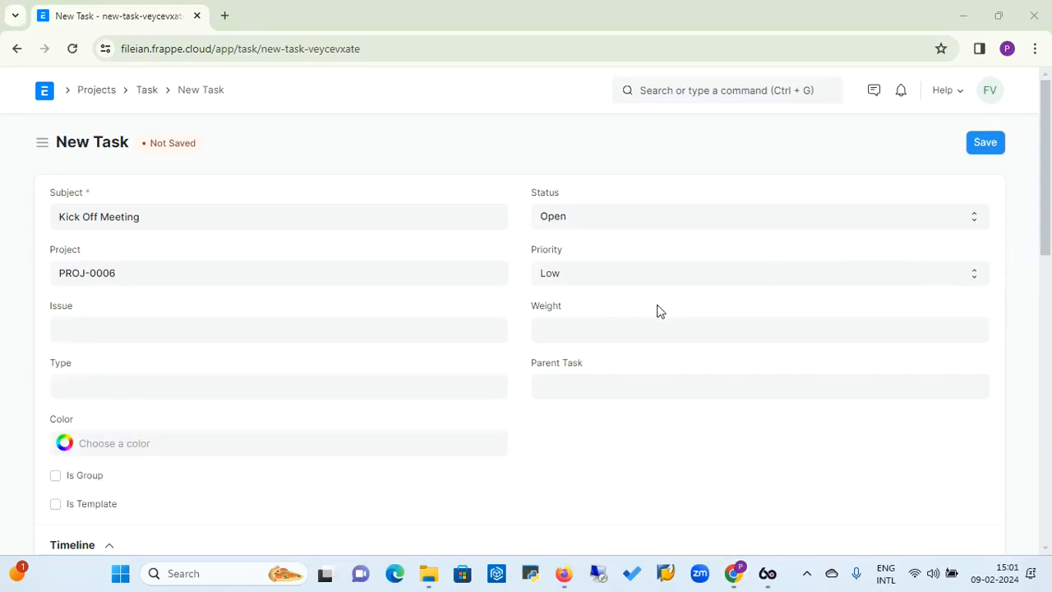
left_click(166, 384)
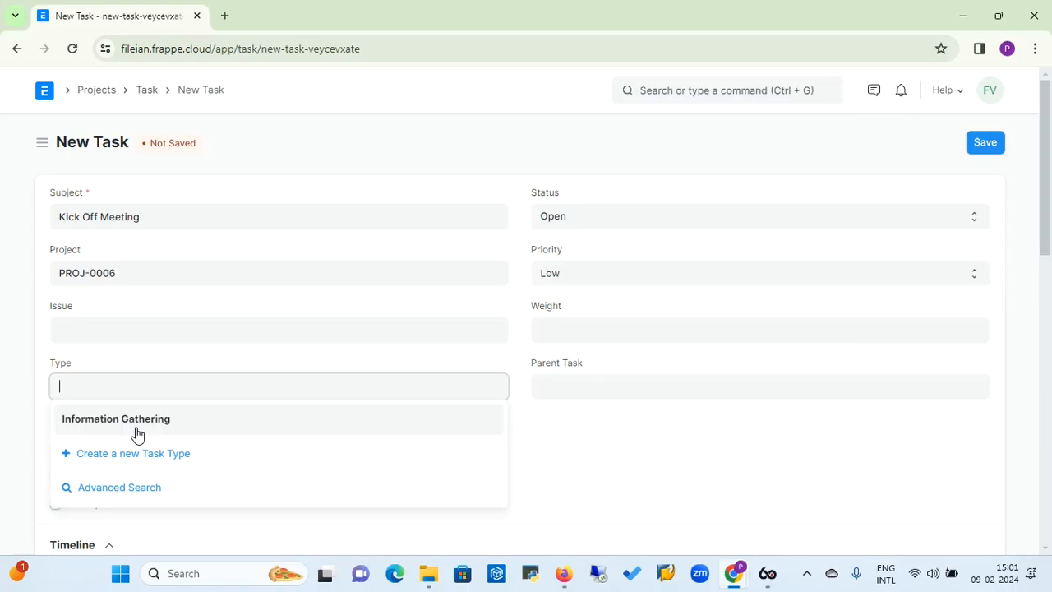
left_click(136, 433)
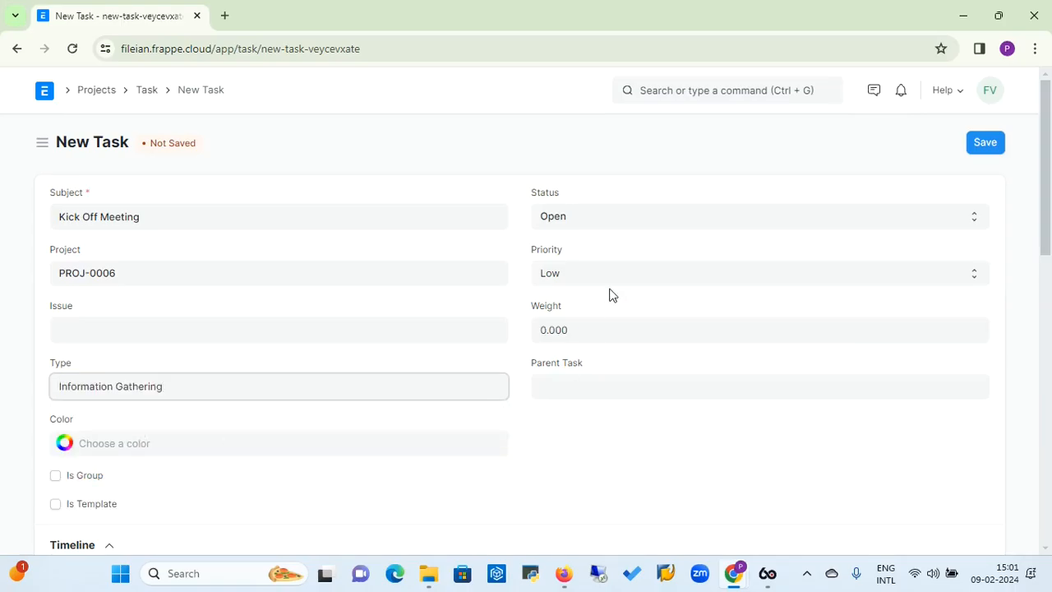
left_click(575, 272)
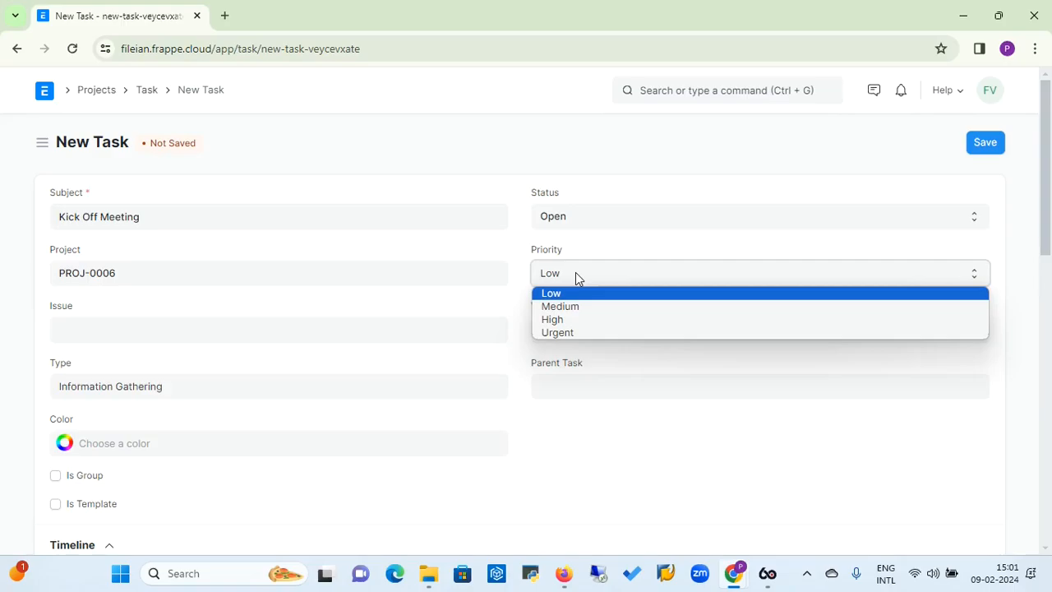
left_click(572, 324)
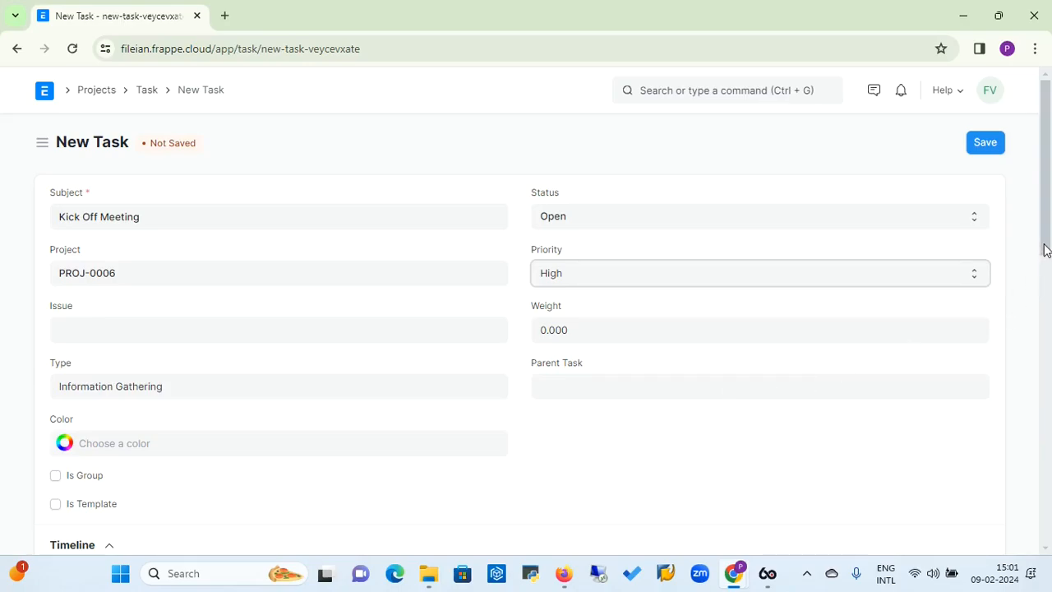
Set both the expected start date and the expected end date of the task to 09-02-2024
scroll(1045, 250, "down", 2)
scroll(1046, 250, "up", 2)
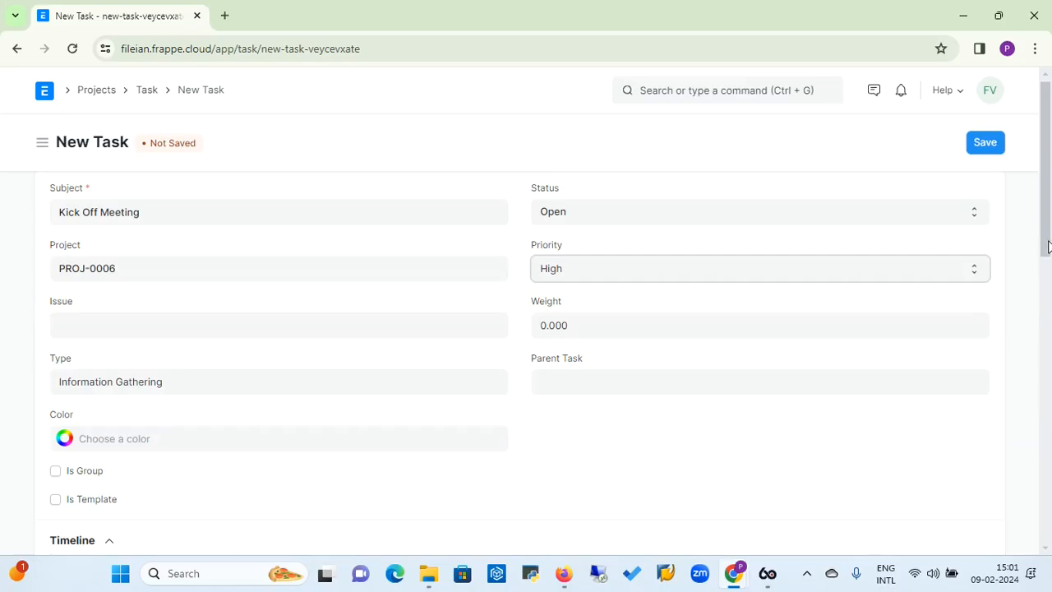
left_click_drag(1047, 247, 1047, 340)
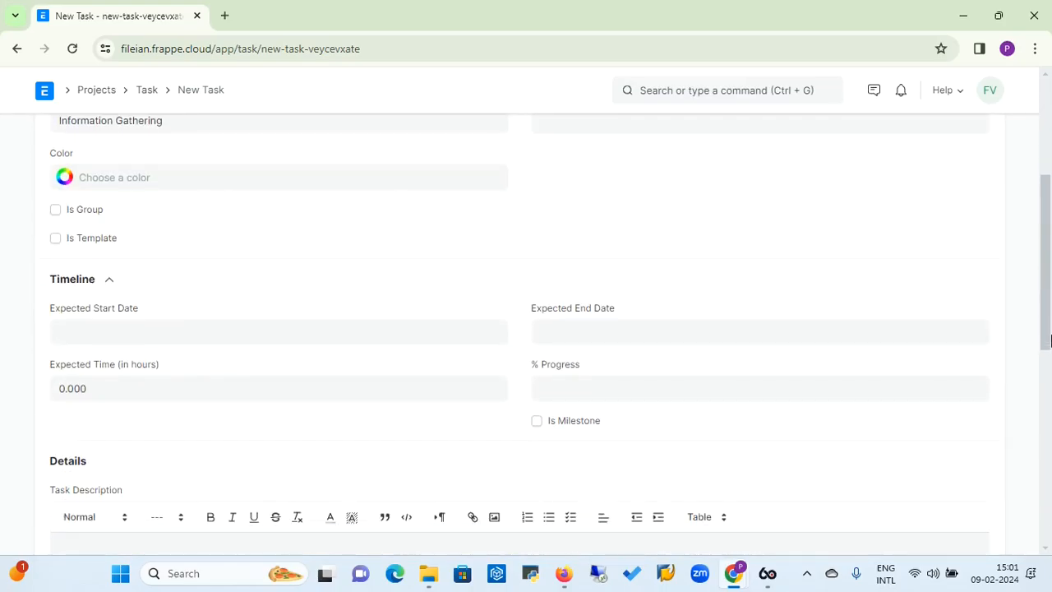
left_click(115, 335)
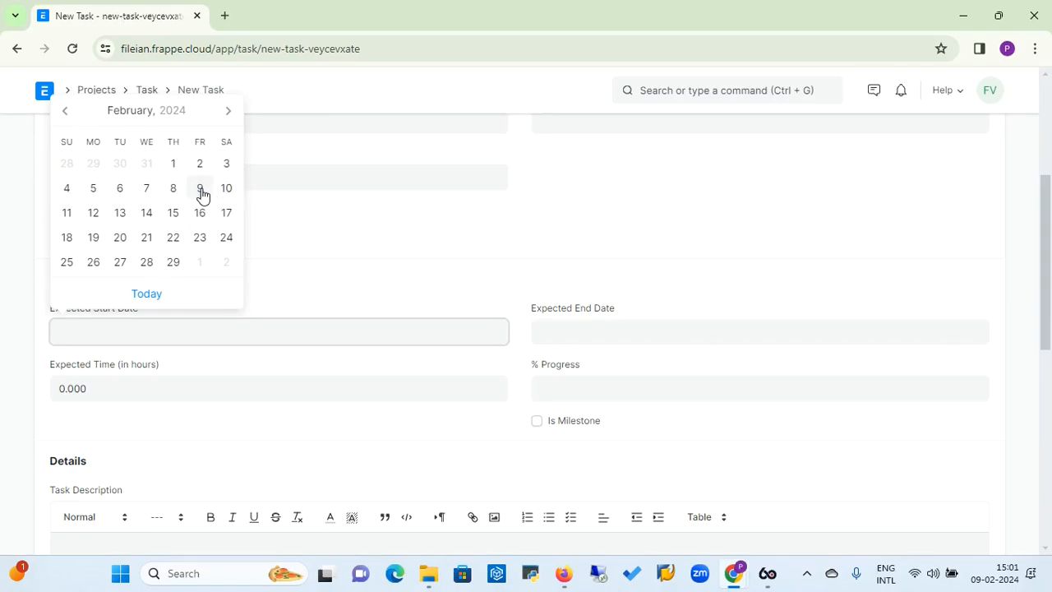
left_click(199, 188)
left_click(556, 327)
left_click(680, 189)
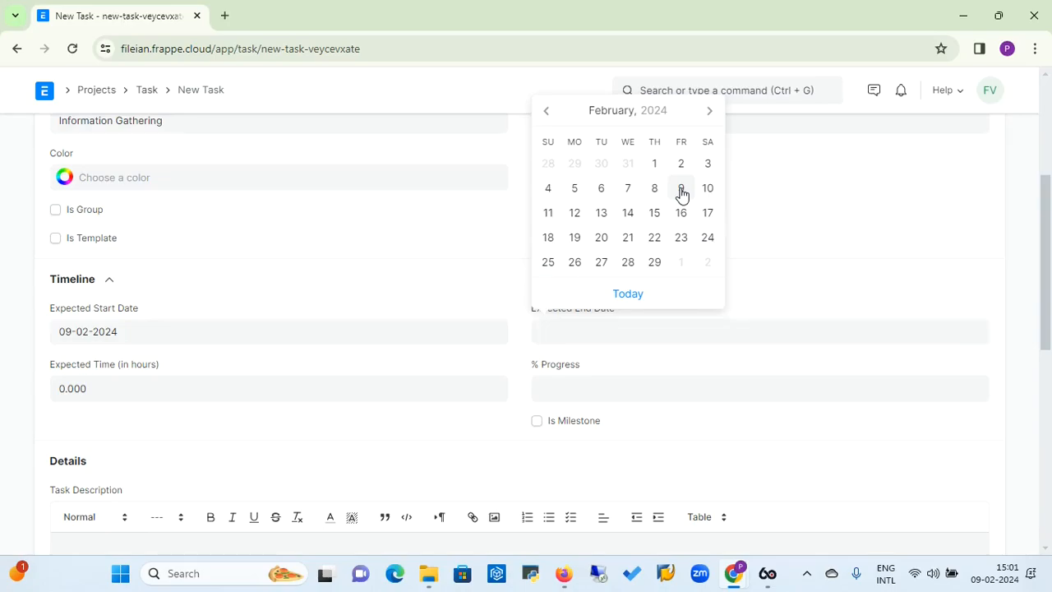
Set the task's expected time to 1 hour and its progress to 100%, and save the task
left_click(231, 392)
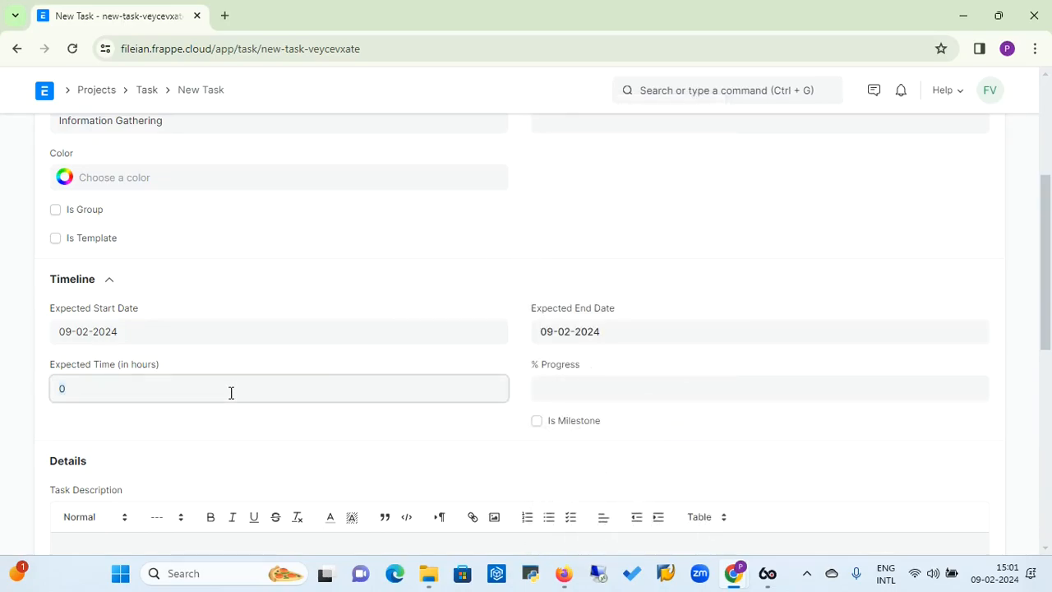
type("1")
left_click(553, 389)
type("100")
left_click(381, 420)
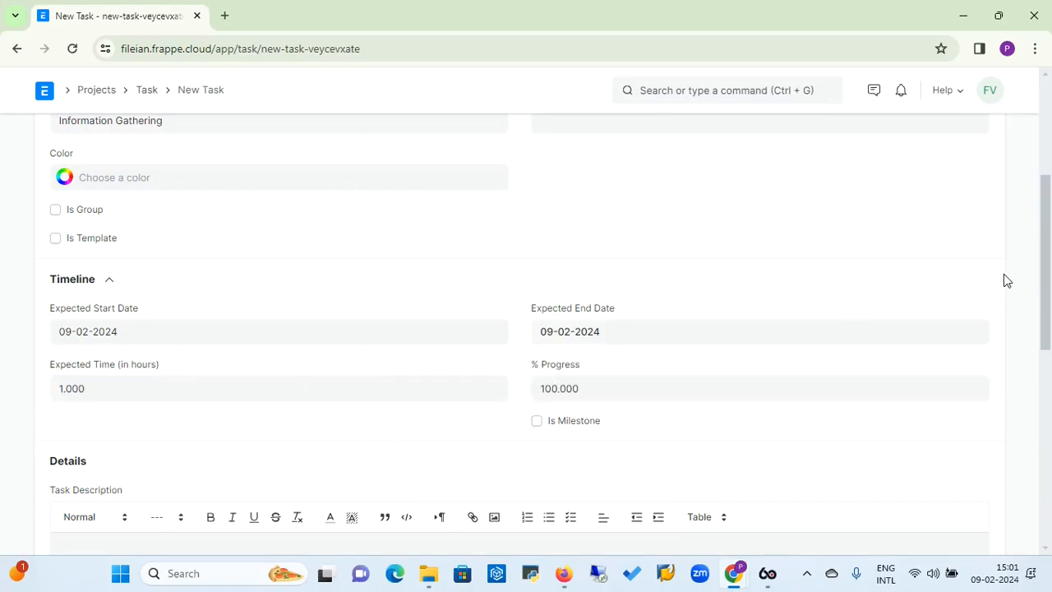
left_click(1043, 135)
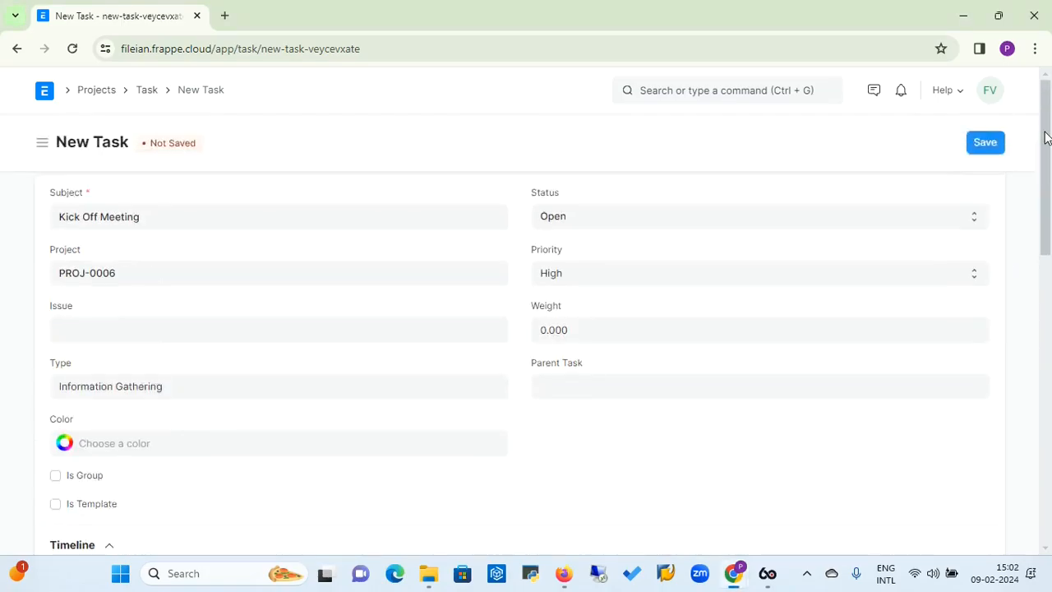
left_click(977, 144)
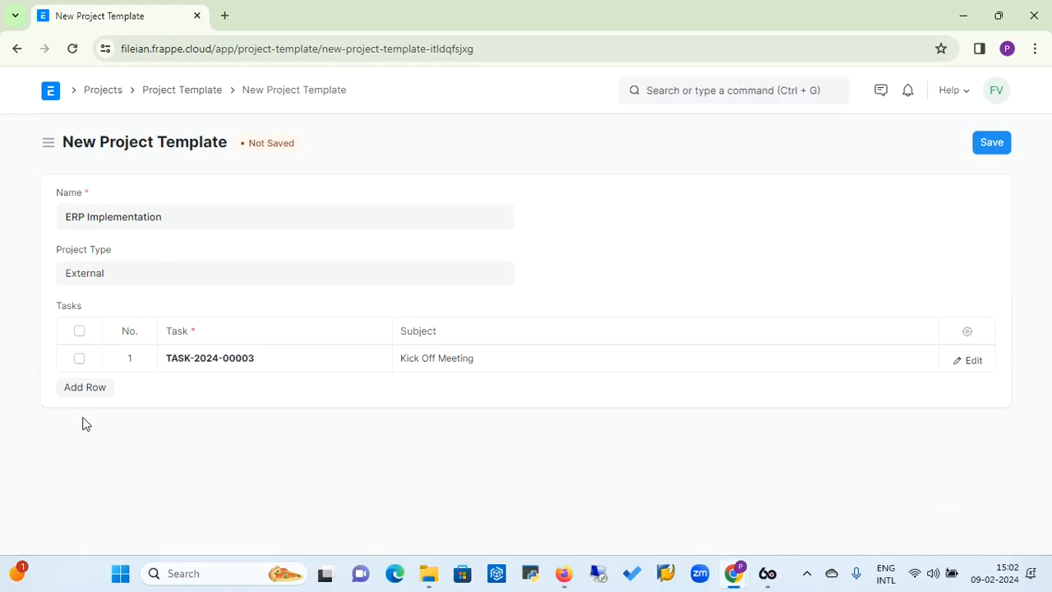
left_click(105, 92)
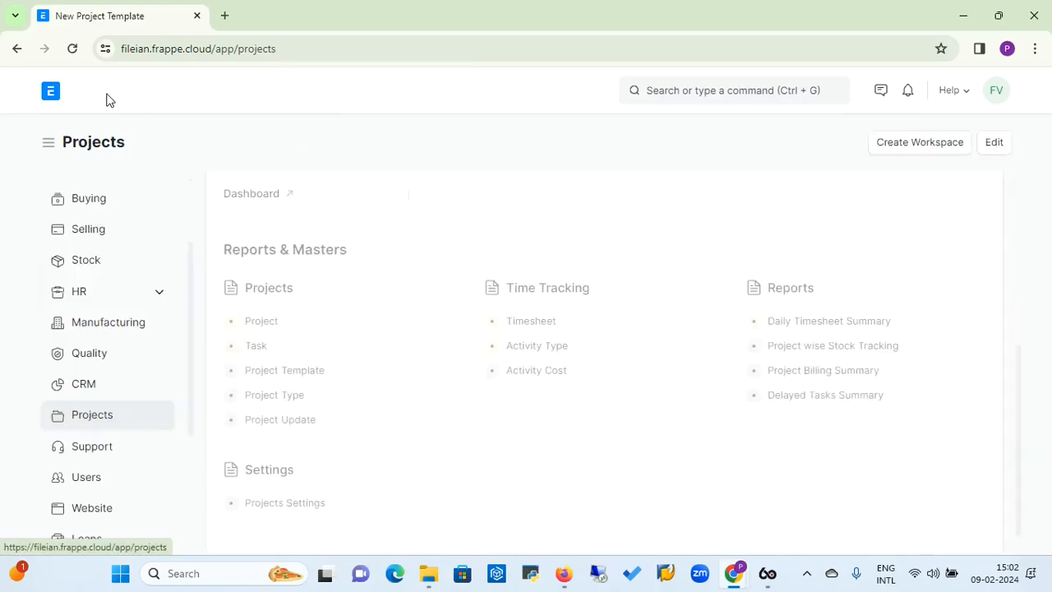
left_click(268, 332)
left_click(967, 142)
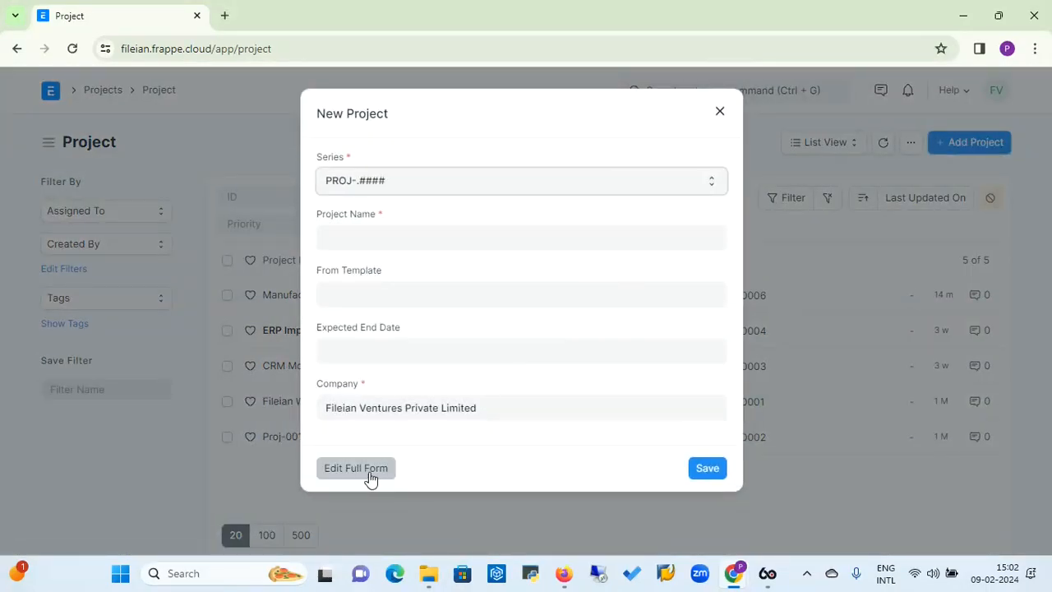
left_click(356, 467)
left_click(606, 212)
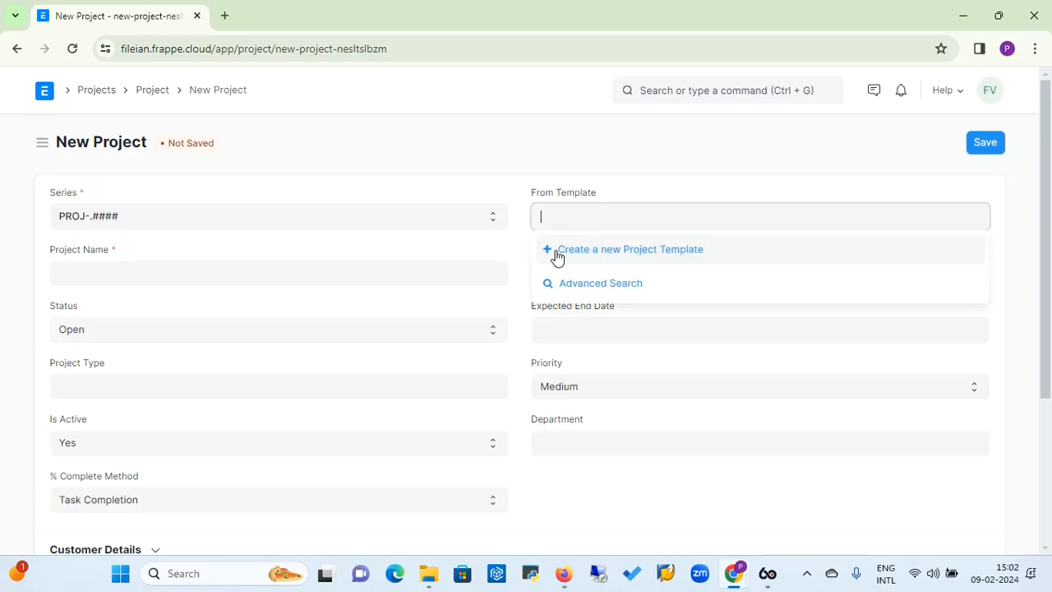
left_click(286, 283)
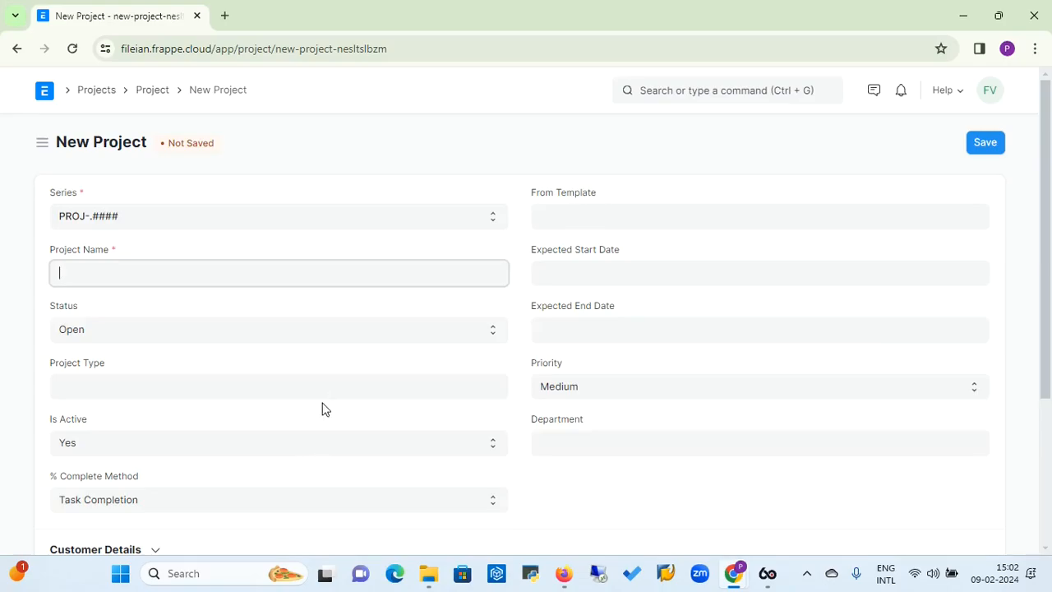
Open the project template list and start a new project template
left_click(97, 92)
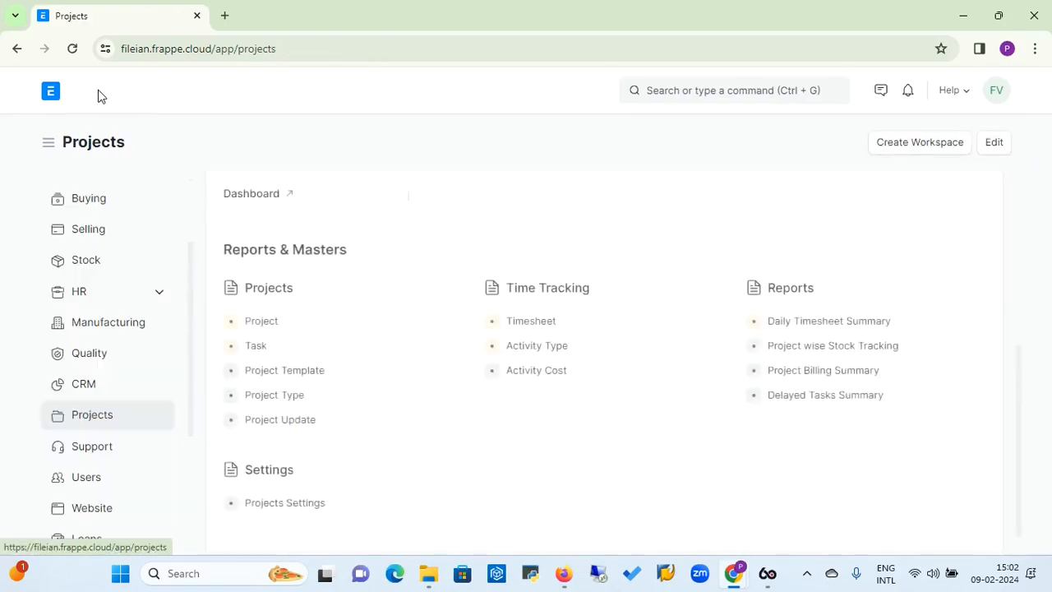
left_click(287, 377)
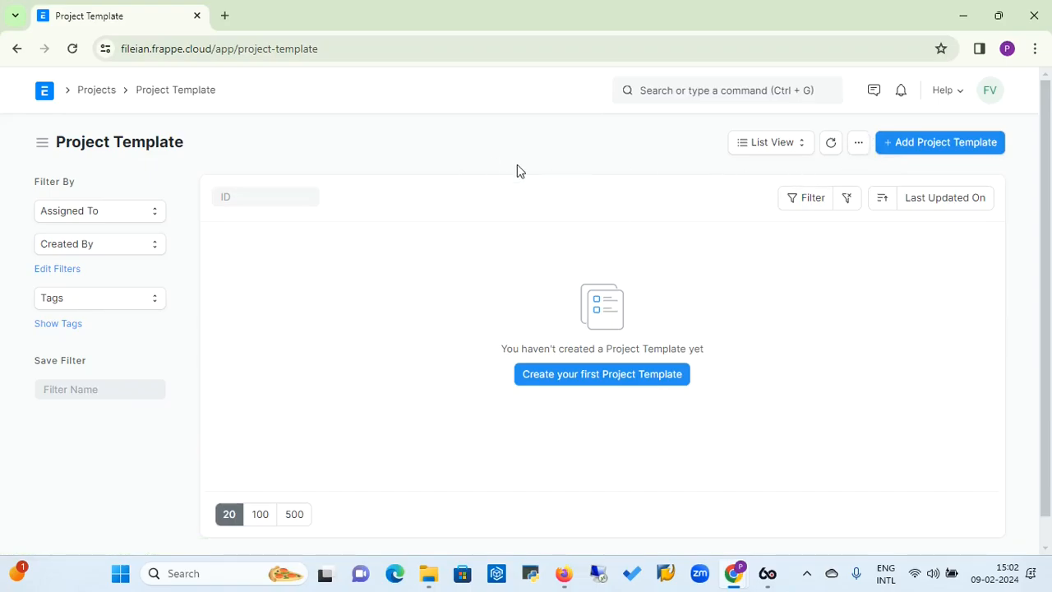
left_click(908, 149)
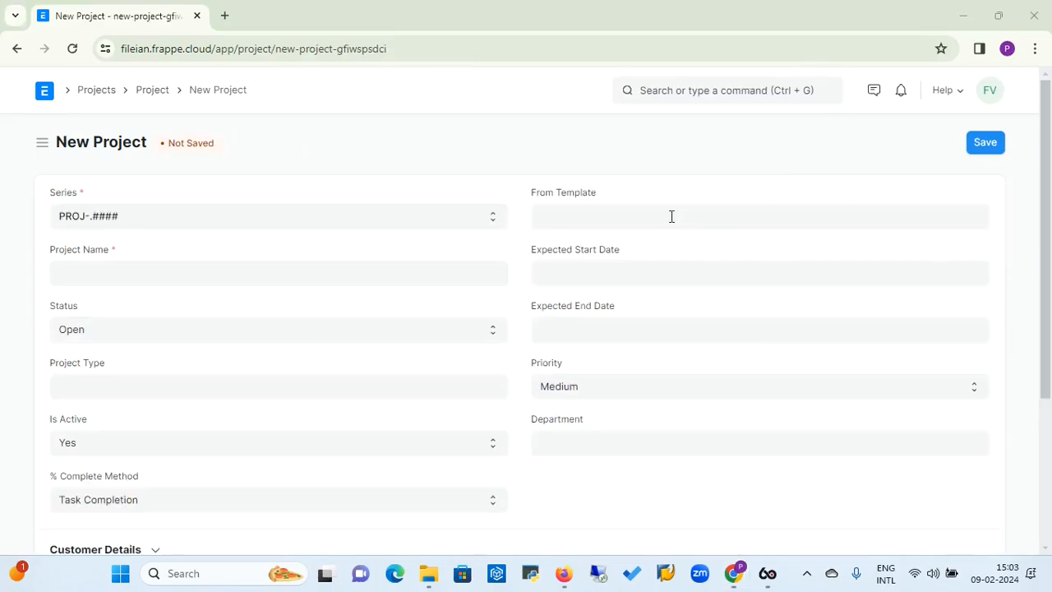
Select the ERP Implementation template for the new project, and clear the selection again
left_click(671, 218)
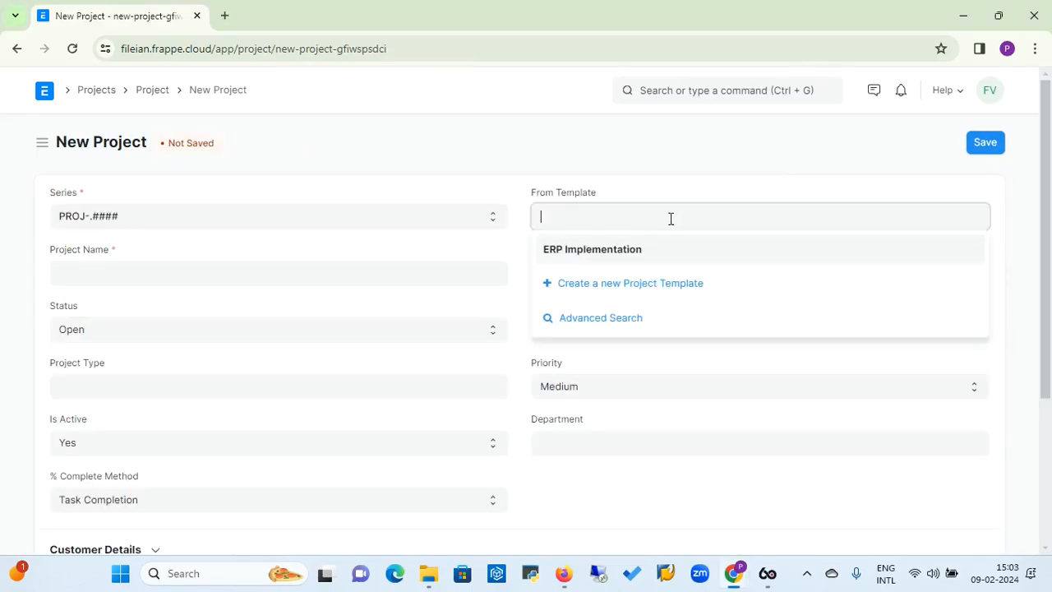
left_click(609, 258)
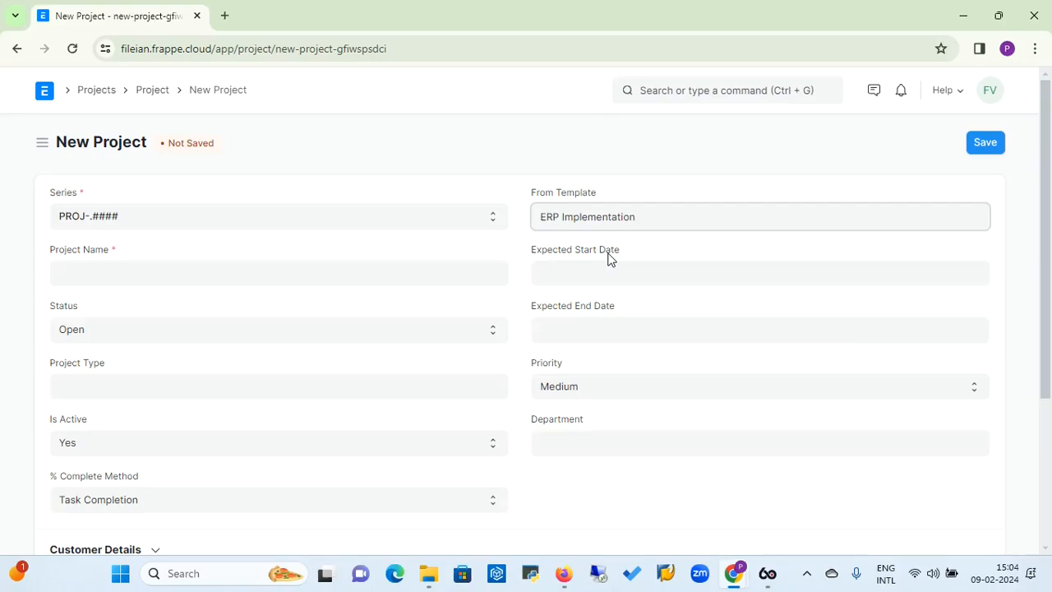
mouse_move(1048, 325)
left_mouse_down()
mouse_move(1049, 469)
mouse_move(1048, 318)
left_mouse_up()
key("BackSpace")
key("BackSpace")
key("BackSpace")
key("BackSpace")
key("BackSpace")
key("BackSpace")
key("BackSpace")
key("BackSpace")
key("BackSpace")
key("BackSpace")
key("BackSpace")
key("BackSpace")
key("BackSpace")
key("BackSpace")
key("BackSpace")
key("BackSpace")
key("BackSpace")
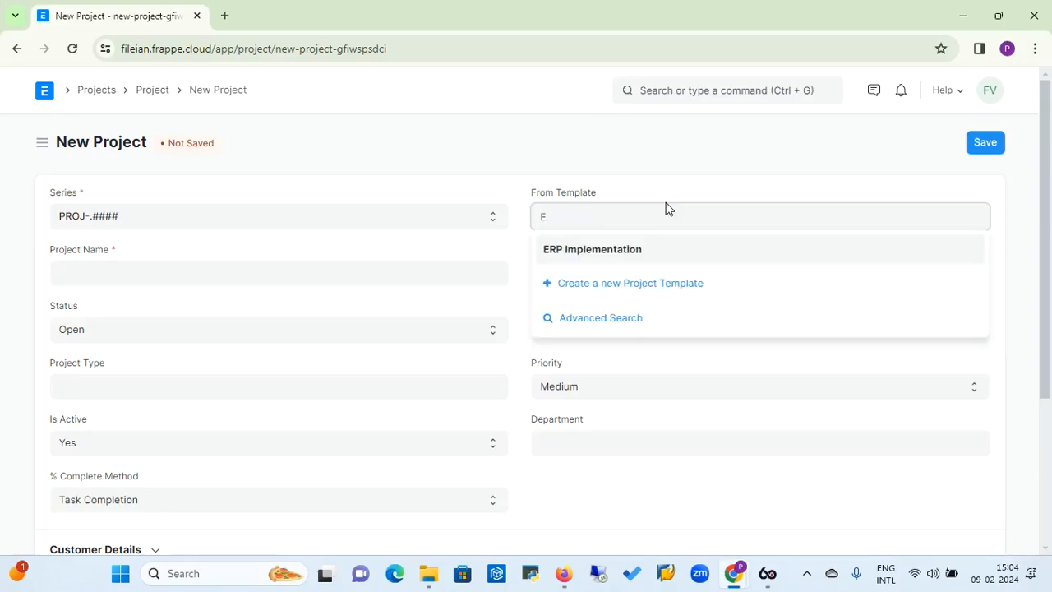
Create a new activity type in the full form and name it "Kick off Meeting"
left_click(96, 90)
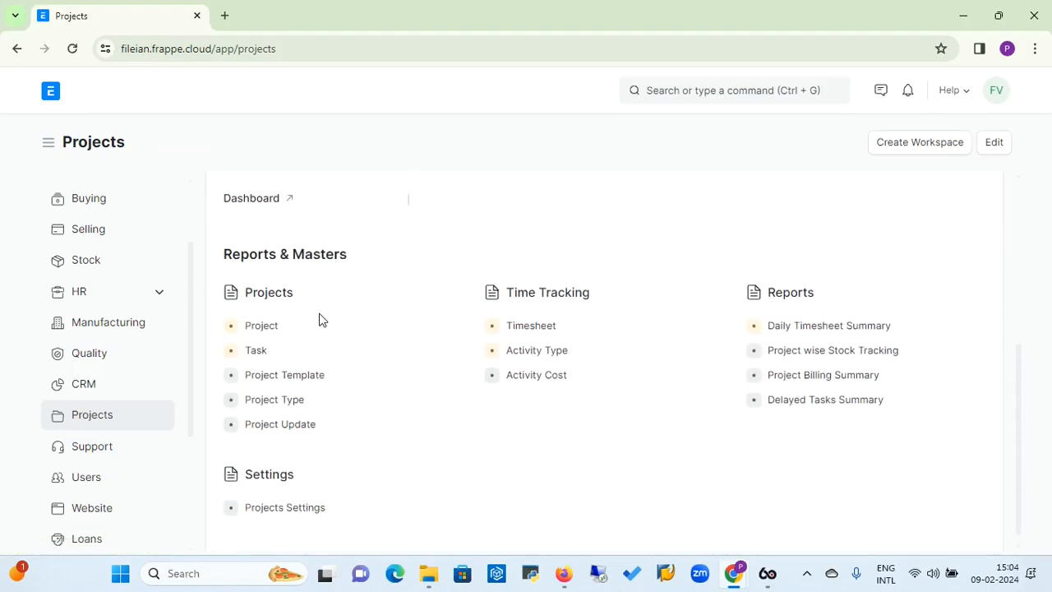
left_click(548, 355)
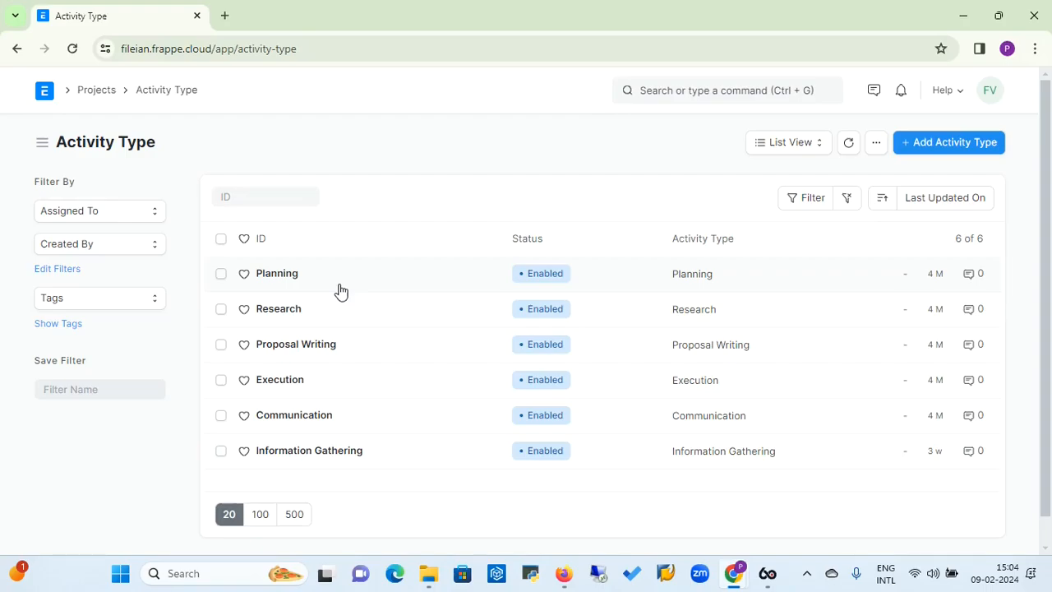
left_click(951, 146)
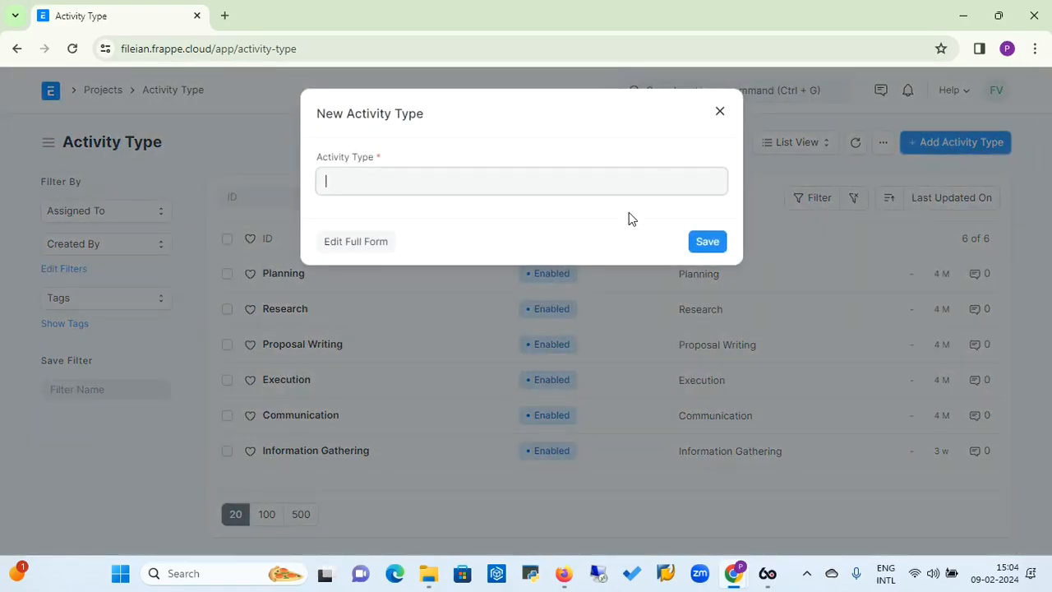
left_click(355, 243)
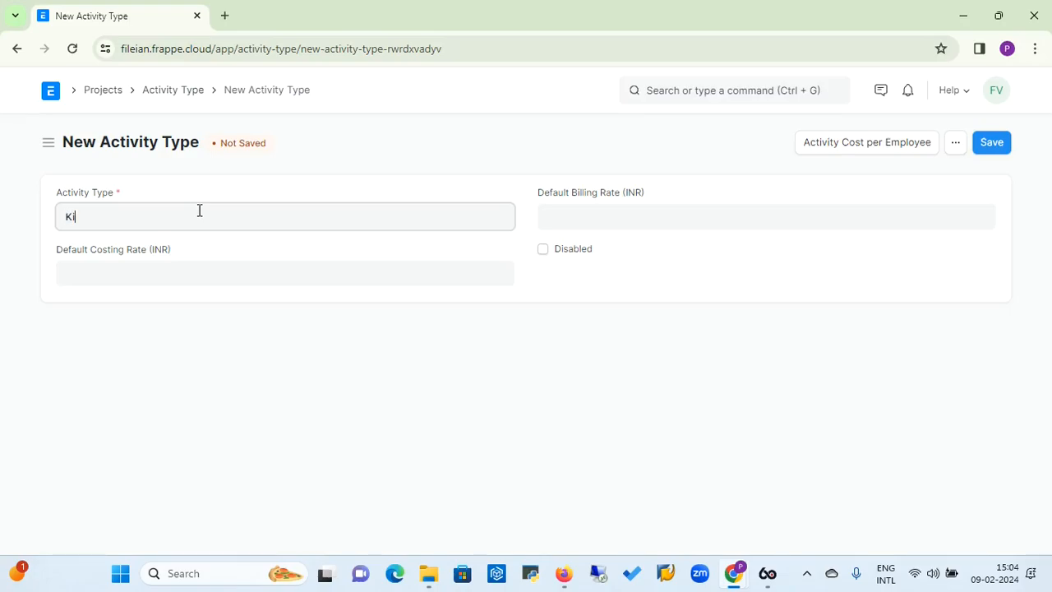
type("ick off Meeting")
Set the activity type's default billing rate and default costing rate to 100 INR each, and save it
left_click(619, 215)
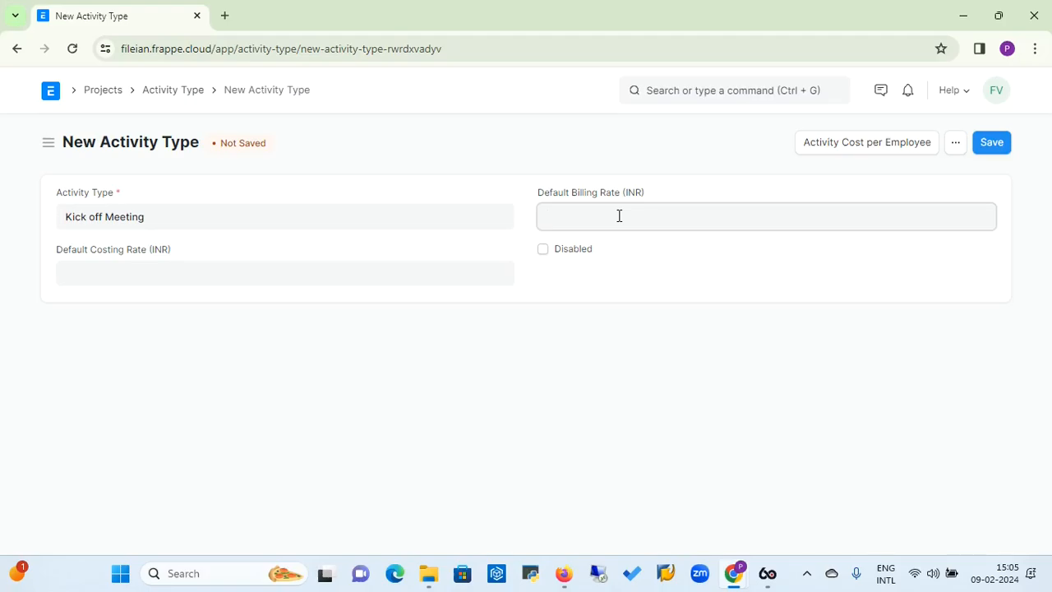
type("00")
left_click(341, 270)
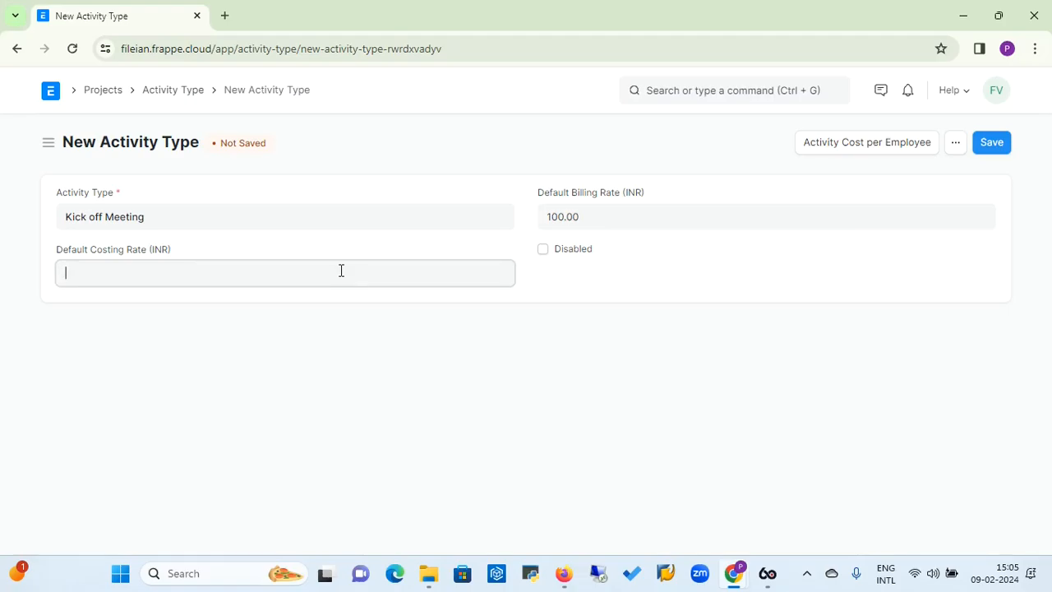
type("8")
key("BackSpace")
type("1000")
left_click(992, 143)
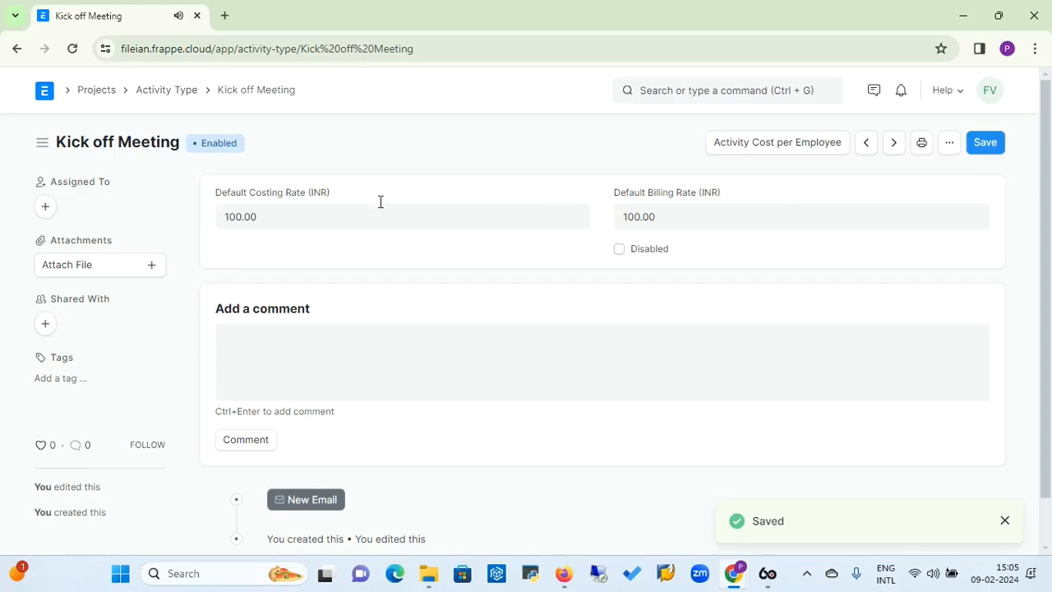
Create a new activity cost record for the Planning activity type and assign it to the fourth employee listed
left_click(167, 97)
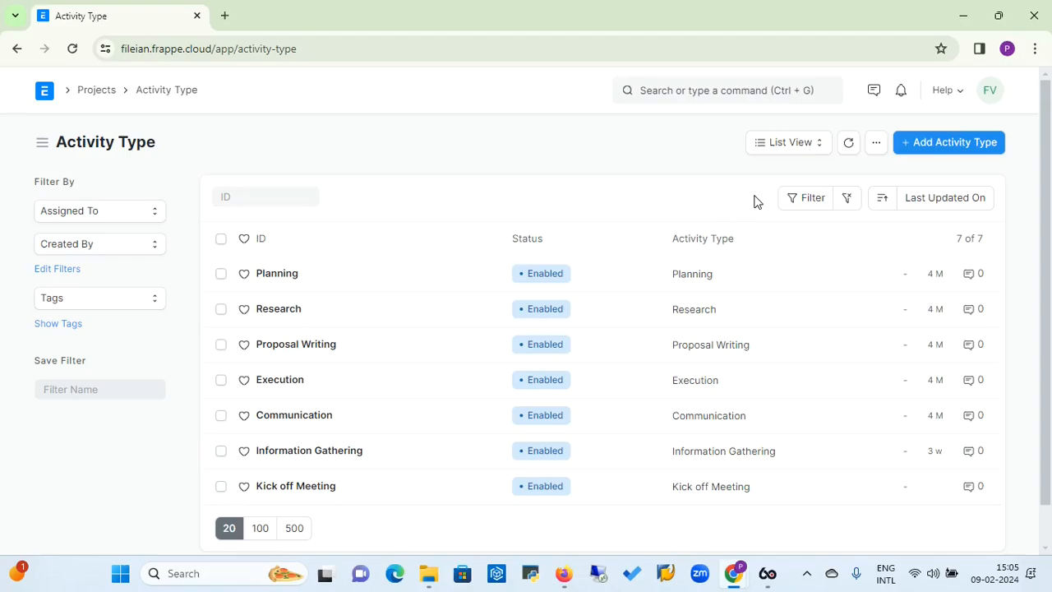
left_click(104, 93)
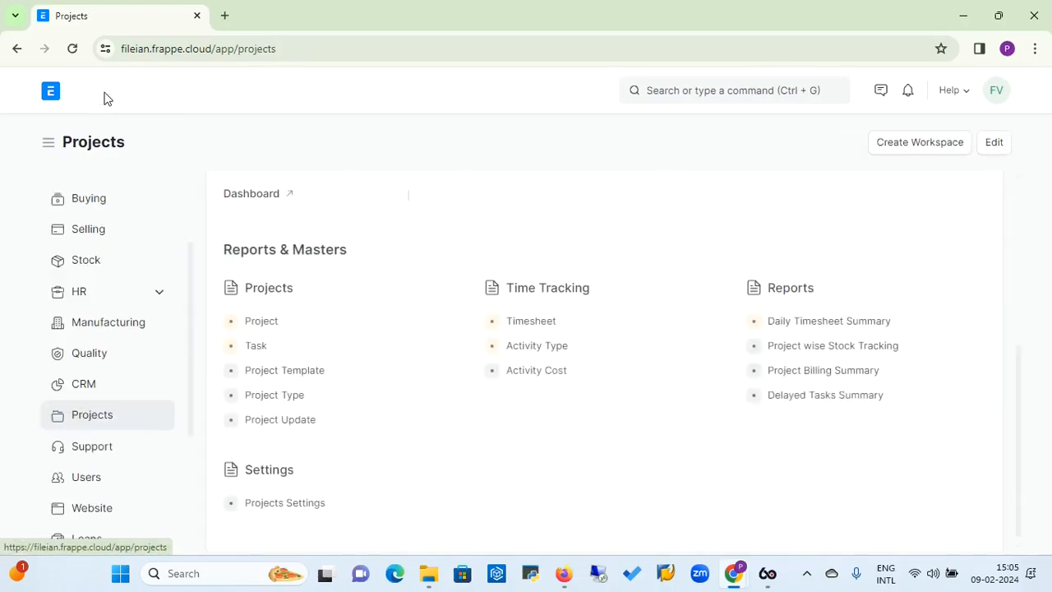
left_click(550, 378)
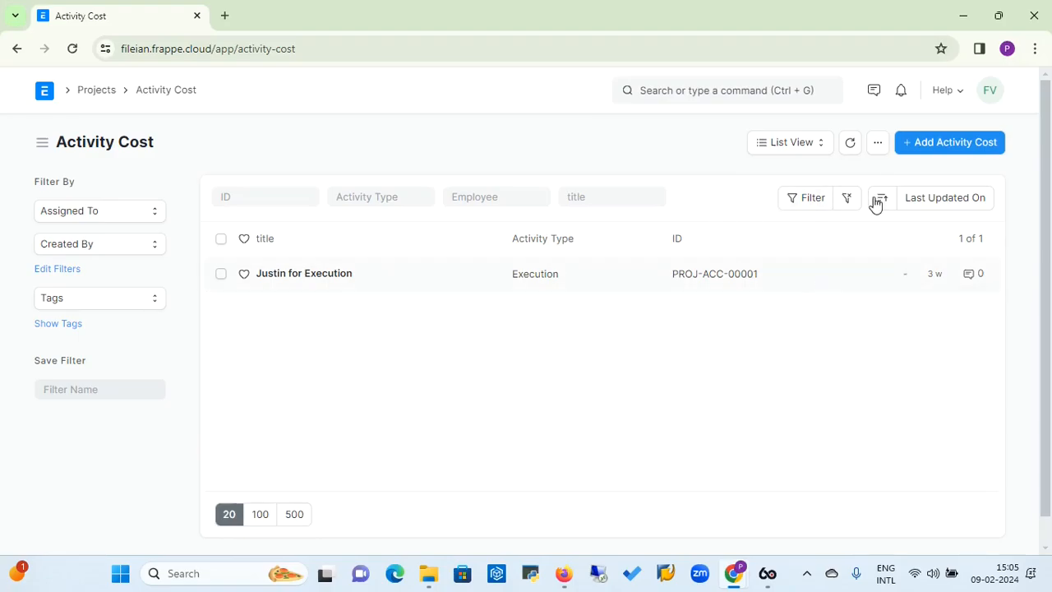
left_click(941, 154)
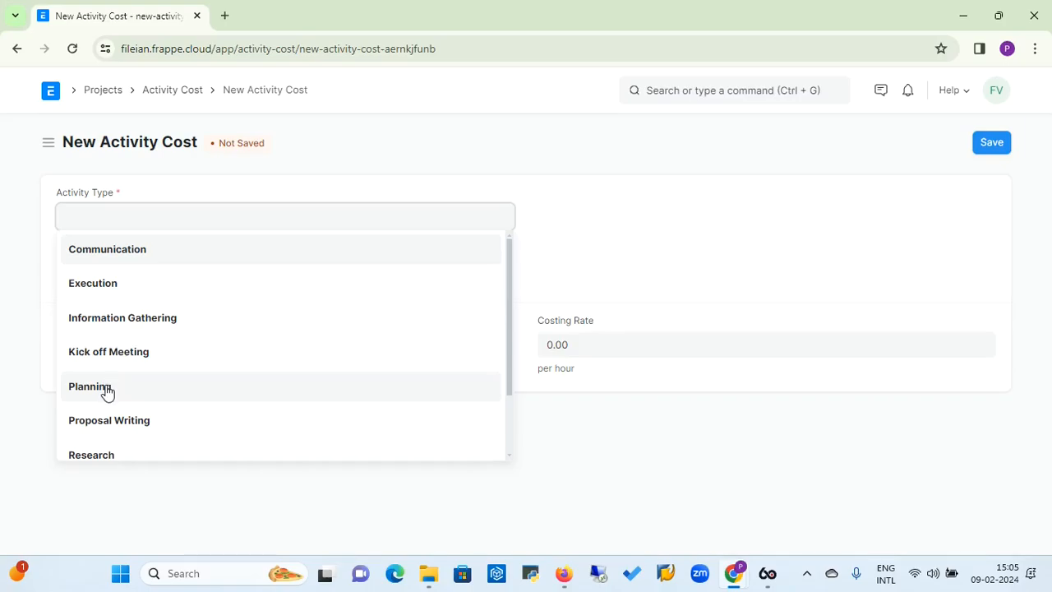
left_click(106, 389)
left_click(185, 272)
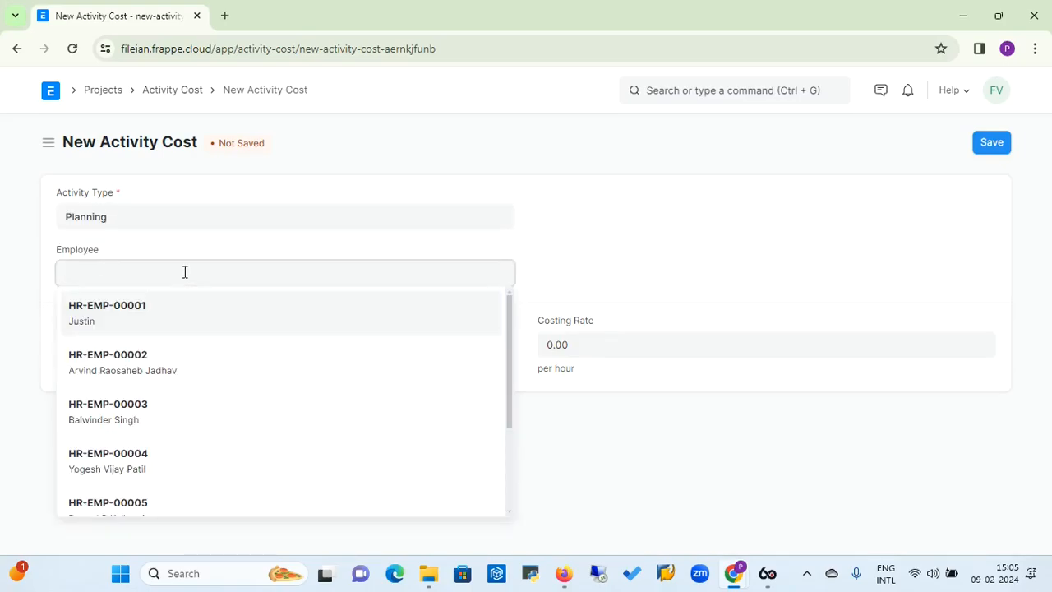
left_click(123, 468)
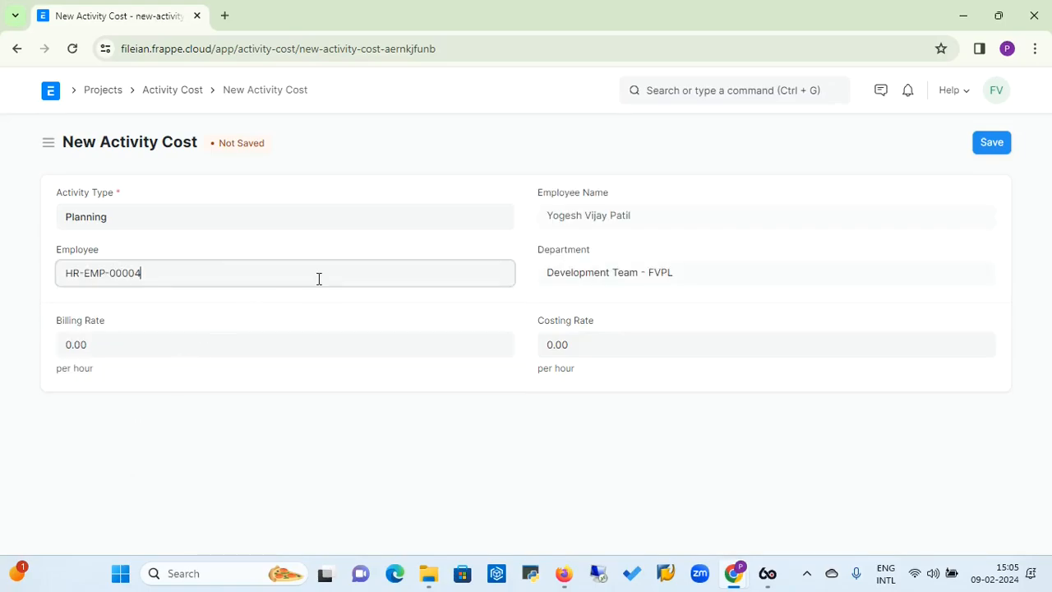
Set the activity cost's billing rate to 1,000 and its costing rate to 500 per hour, and save the record
left_click(124, 352)
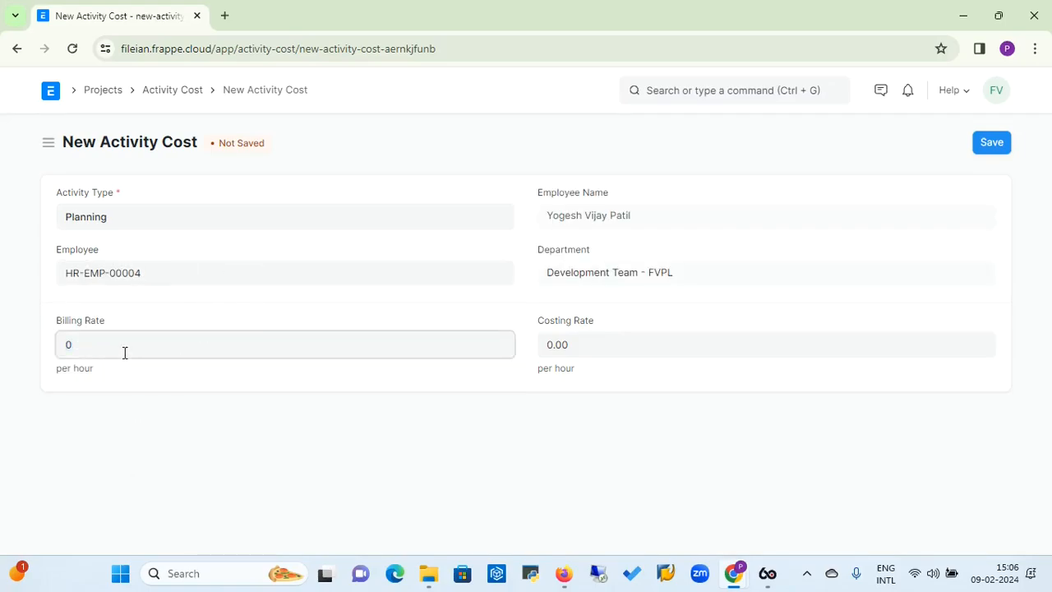
type("1000")
left_click(624, 342)
type("500")
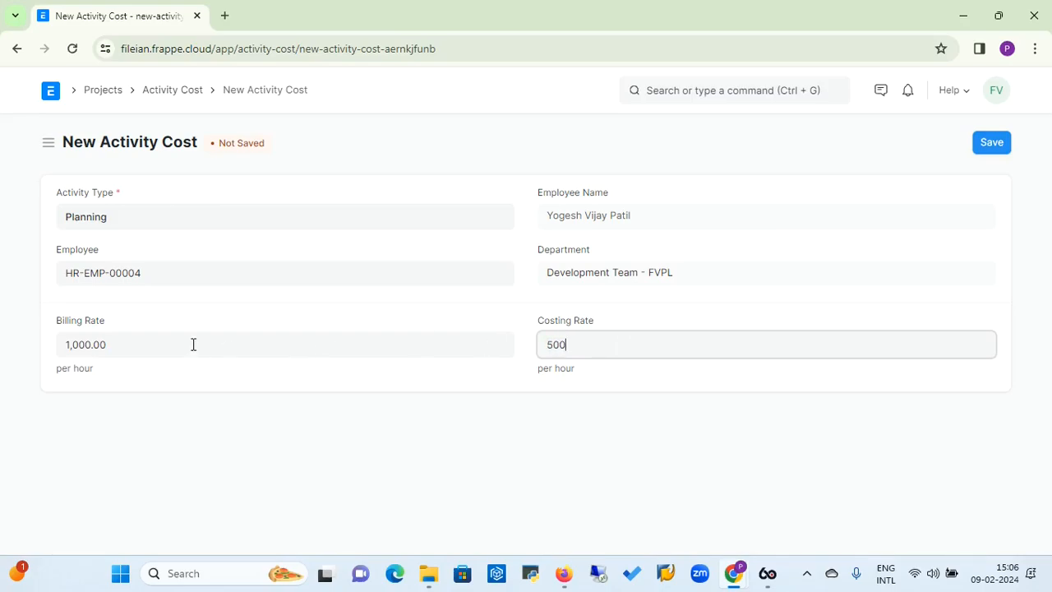
left_click(182, 344)
left_click(593, 339)
left_click(990, 143)
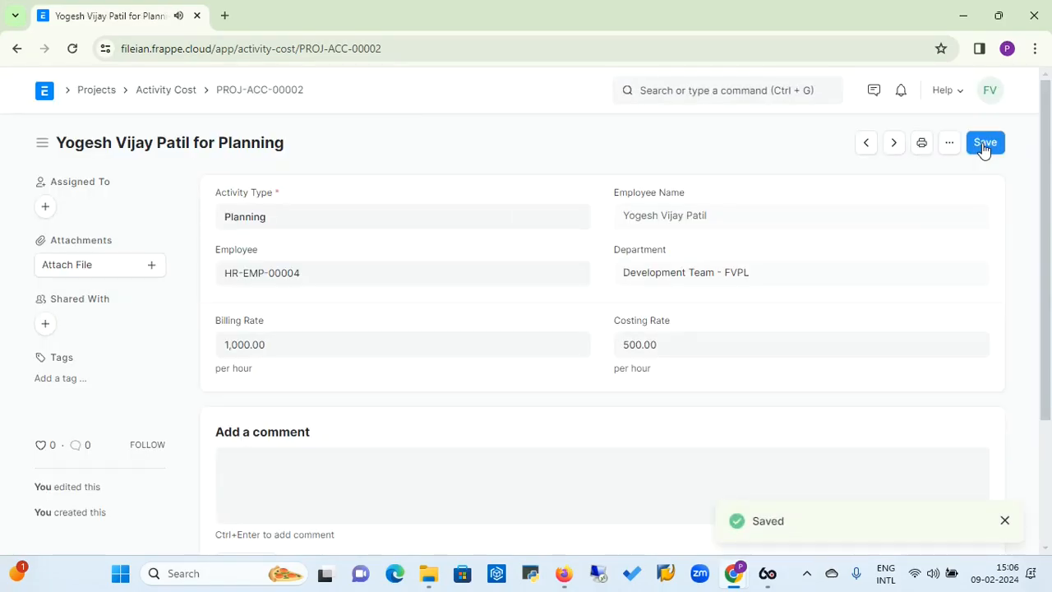
Review the activity cost list, the Daily Timesheet Summary report and the Project Billing Summary report
left_click(156, 93)
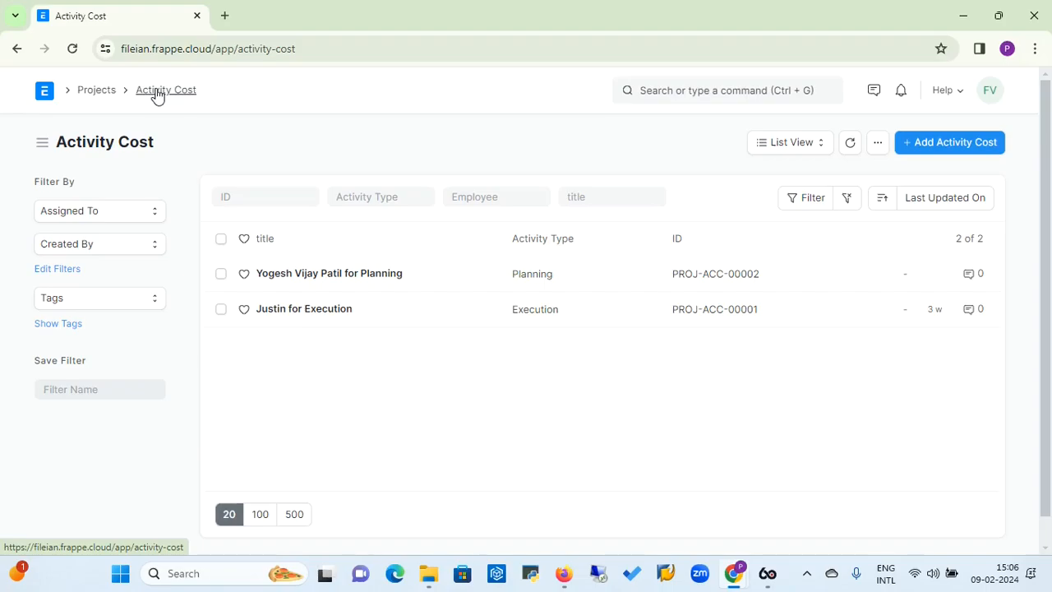
left_click(93, 91)
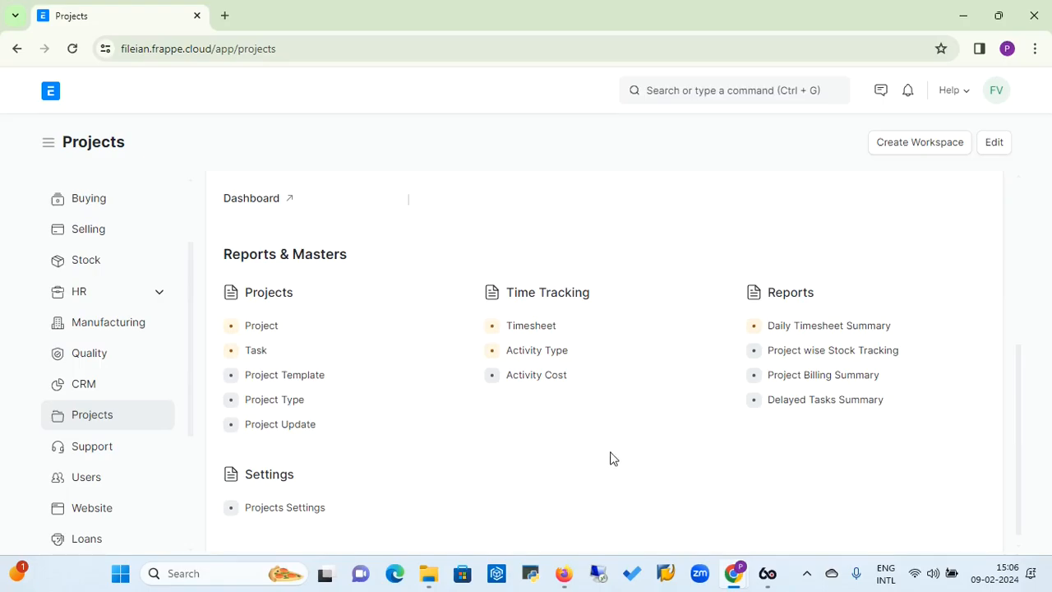
left_click(835, 329)
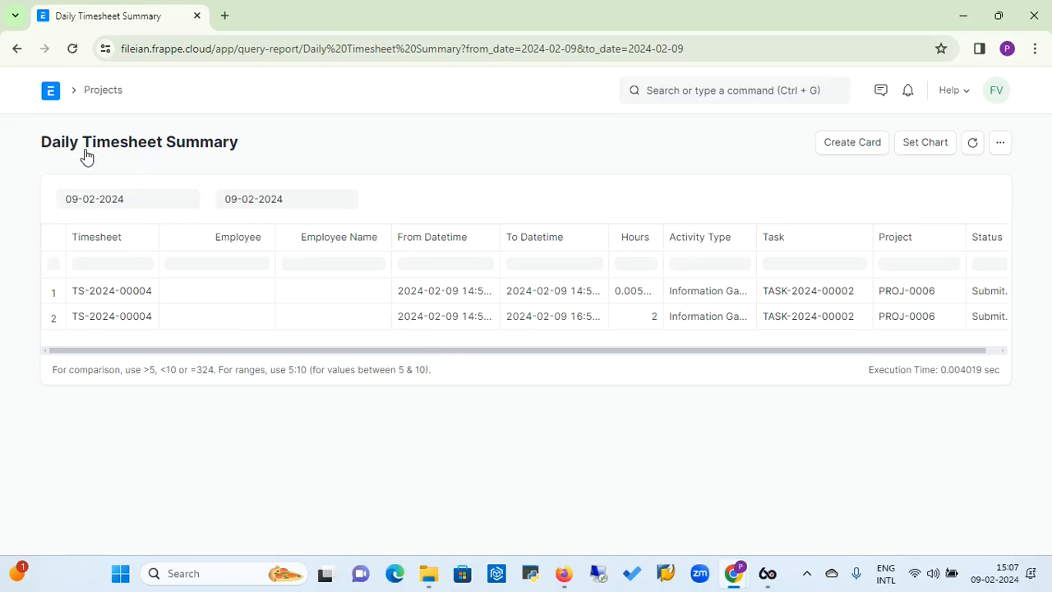
left_click(104, 92)
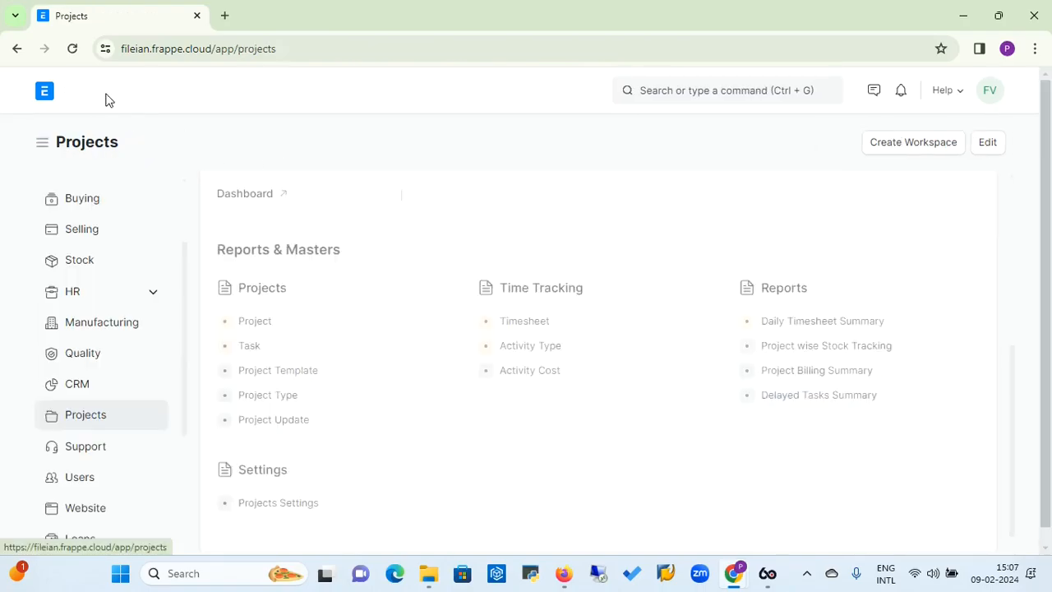
left_click(814, 380)
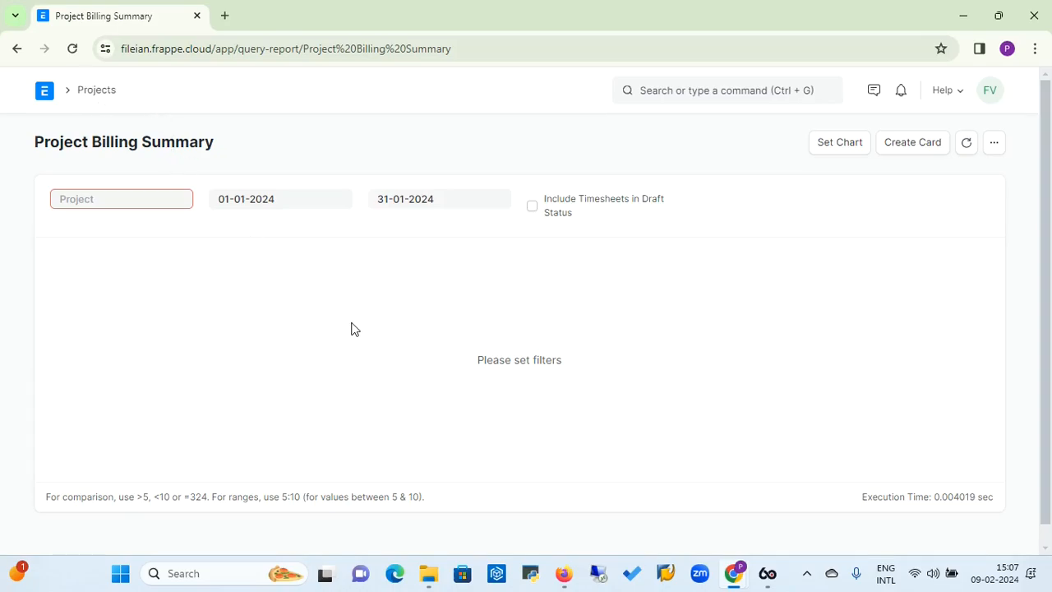
left_click(93, 96)
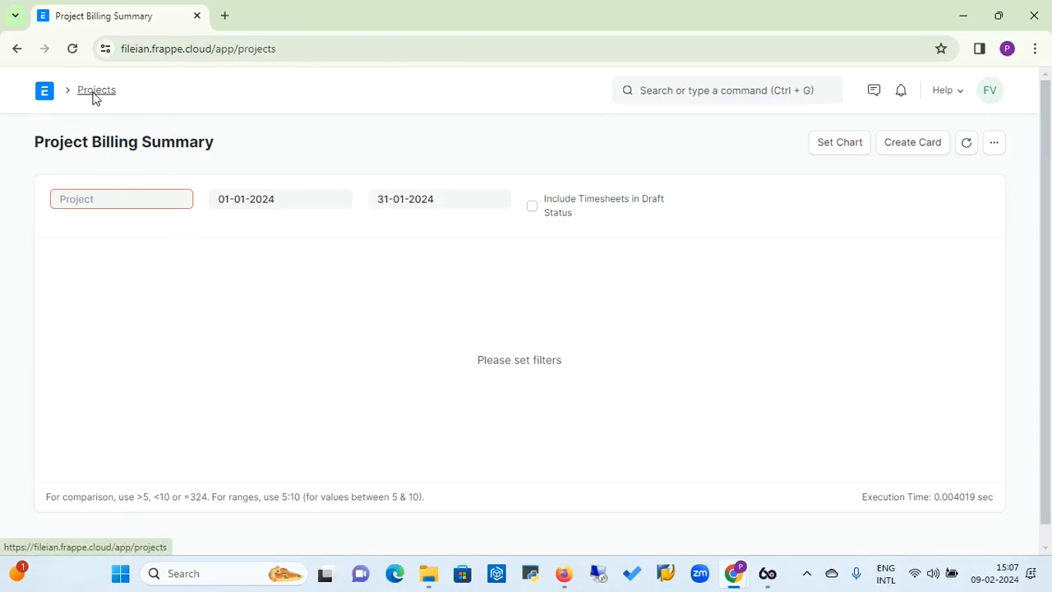